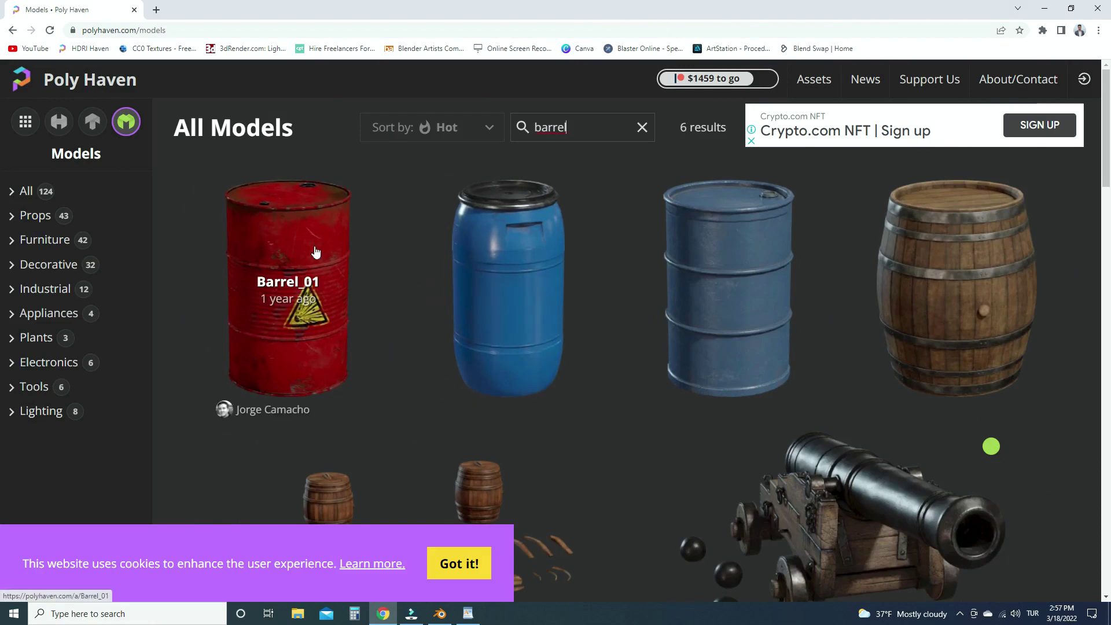
Step: Open the red Barrel_01 model page on Poly Haven and download it in 2K Blender format
left_click(315, 251)
left_click(205, 30)
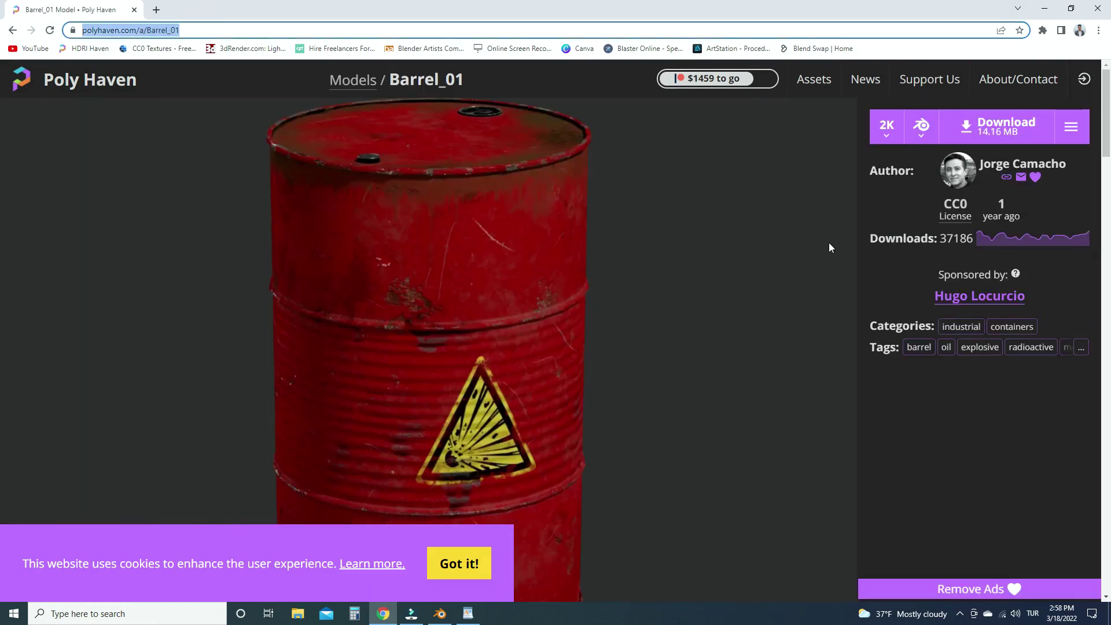
left_click(1011, 130)
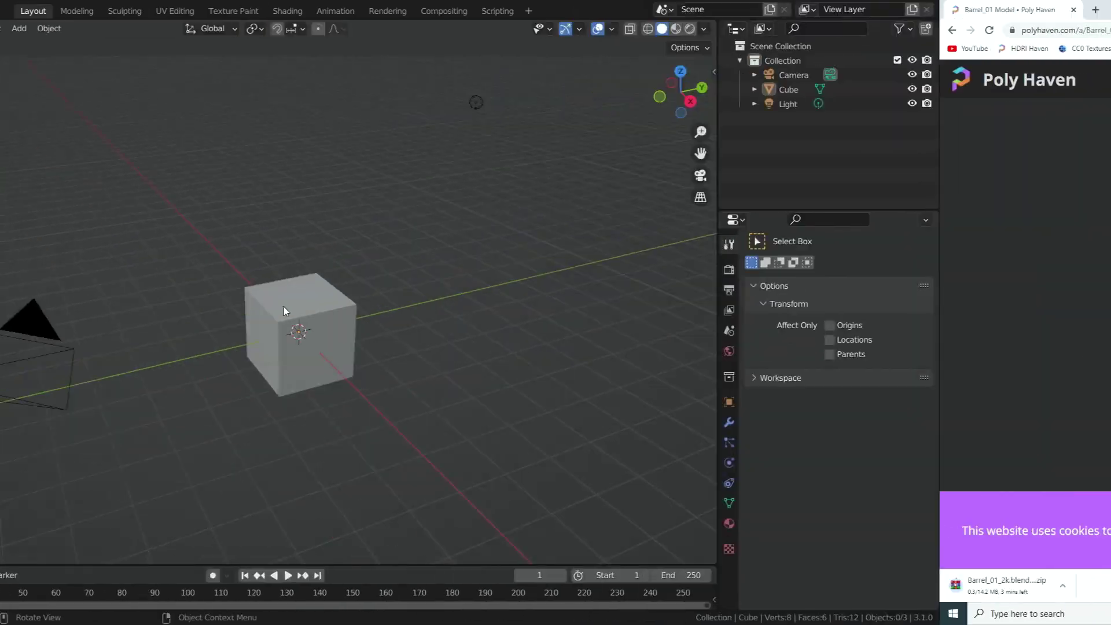
Step: Delete the default cube and browse to the Downloads folder for appending
left_click(283, 307)
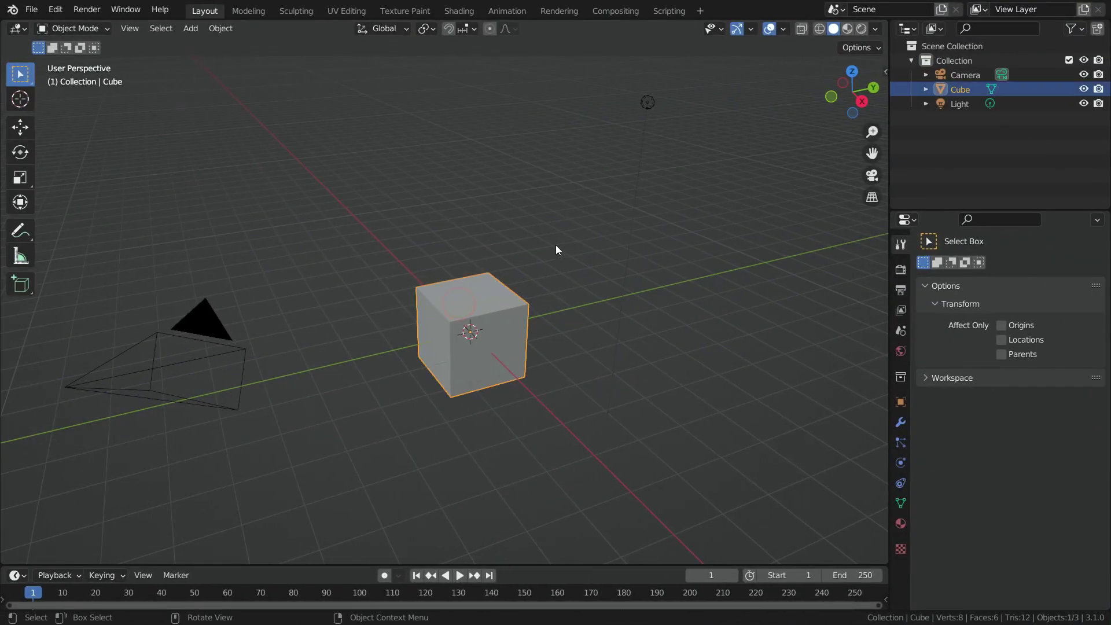
key("Delete")
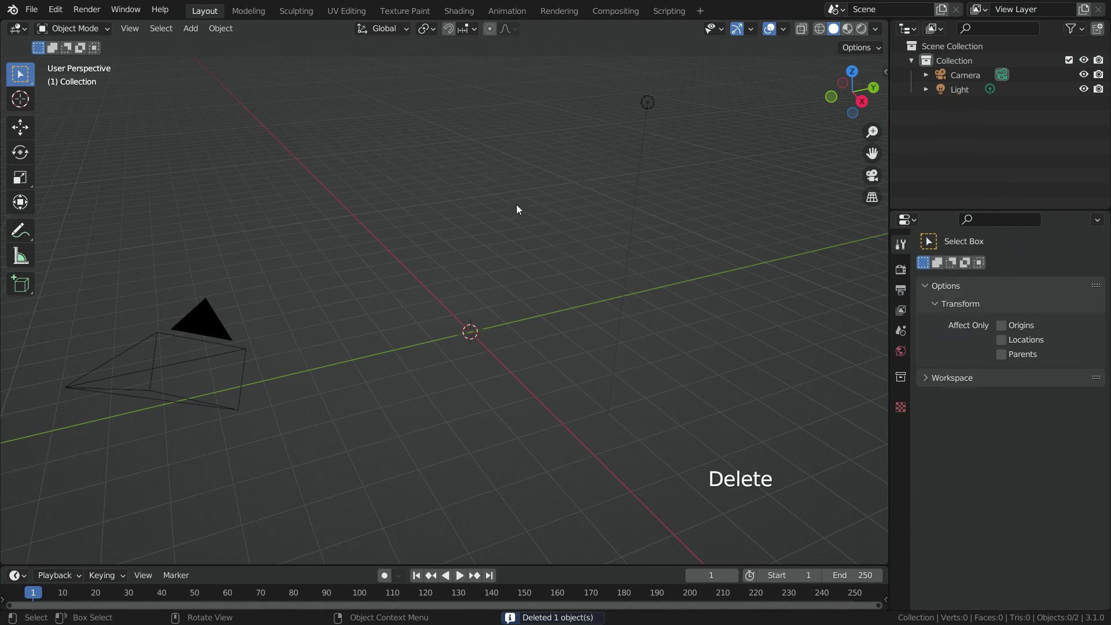
left_click(32, 10)
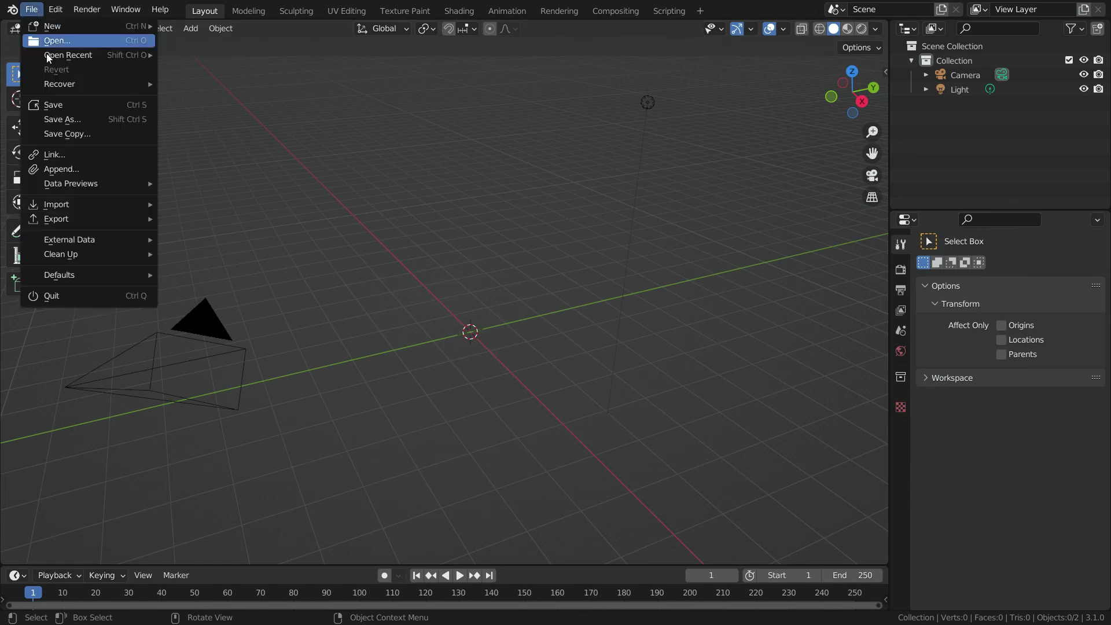
left_click(90, 169)
left_click(394, 249)
left_click(767, 103)
Step: Append the Barrel_01 object from Barrel_01_2k.blend's Object folder
left_click(254, 107)
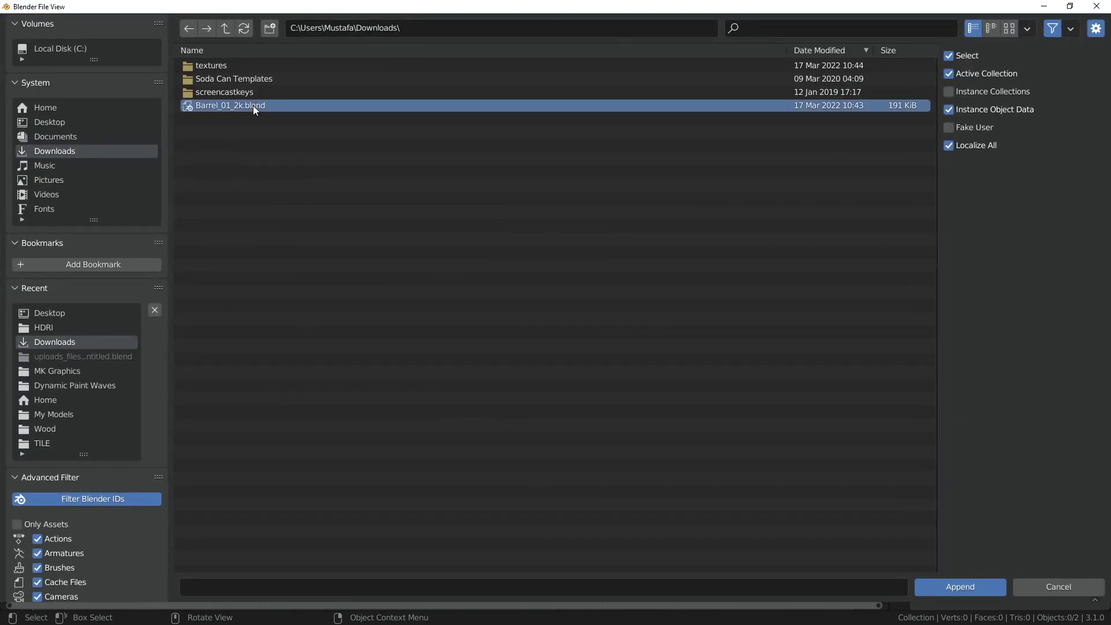
double_click(283, 107)
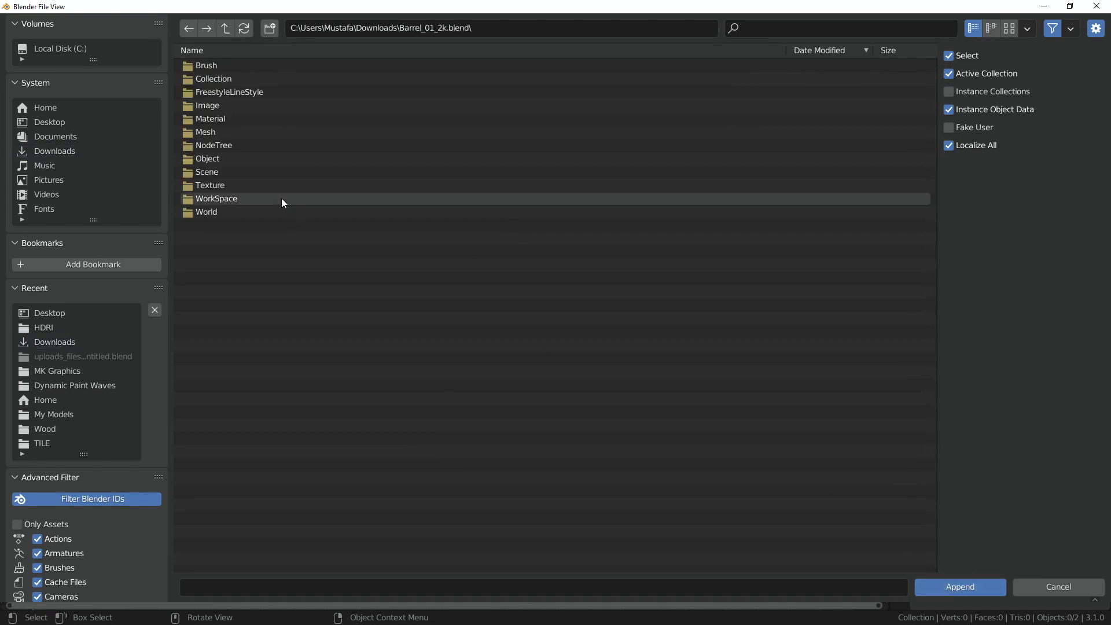
double_click(211, 160)
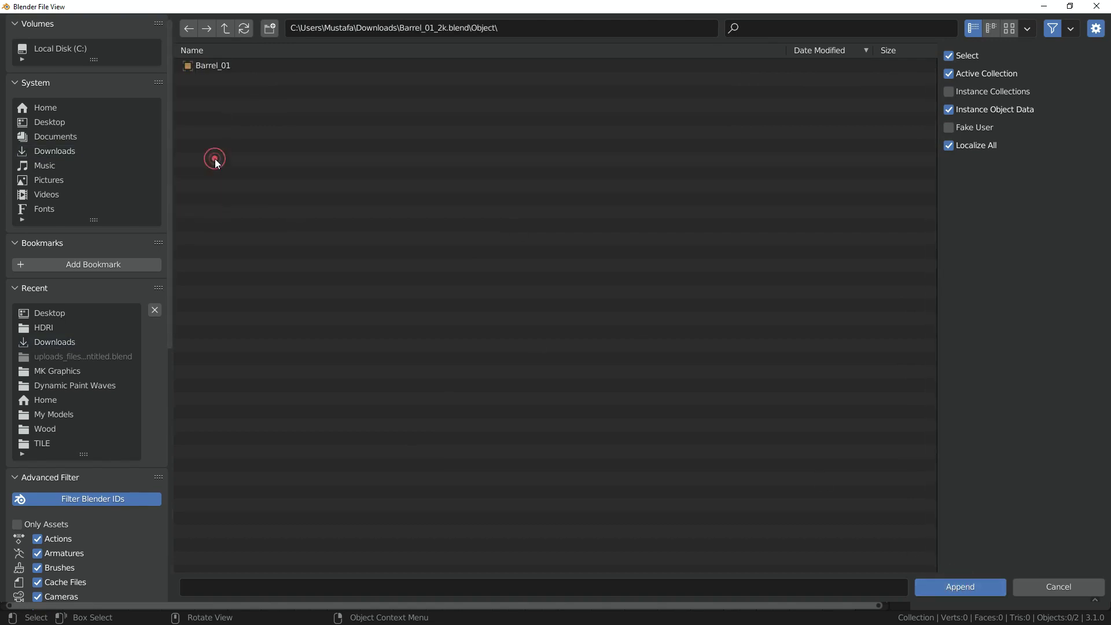
left_click(264, 63)
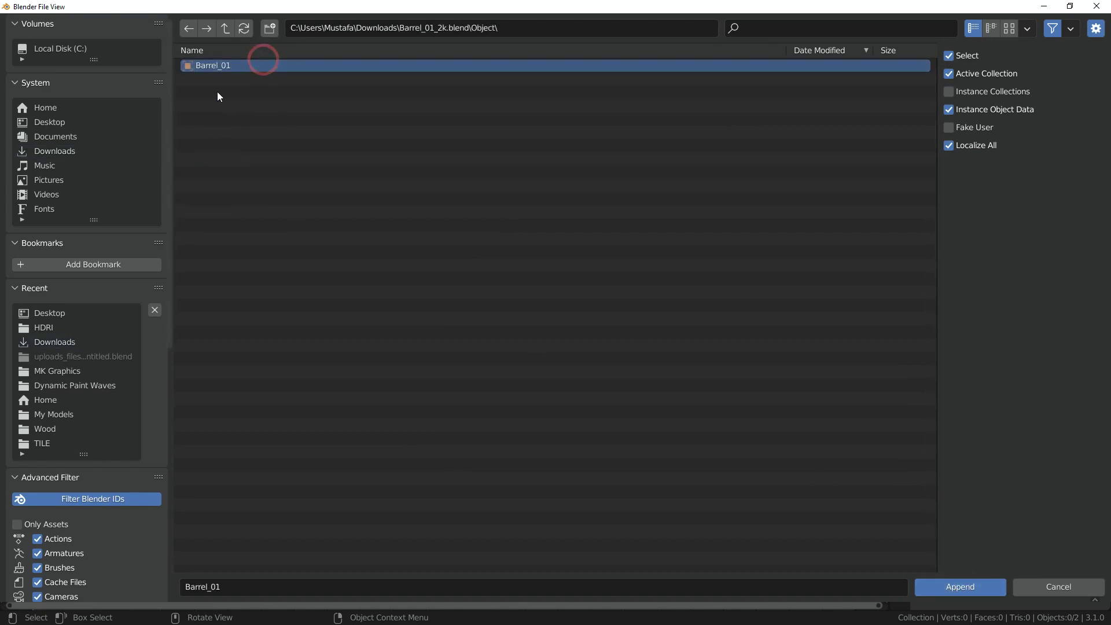
left_click(960, 587)
Step: Scale the barrel by about 1.78 and apply the scale
scroll(481, 326, "up", 5)
left_click(482, 316)
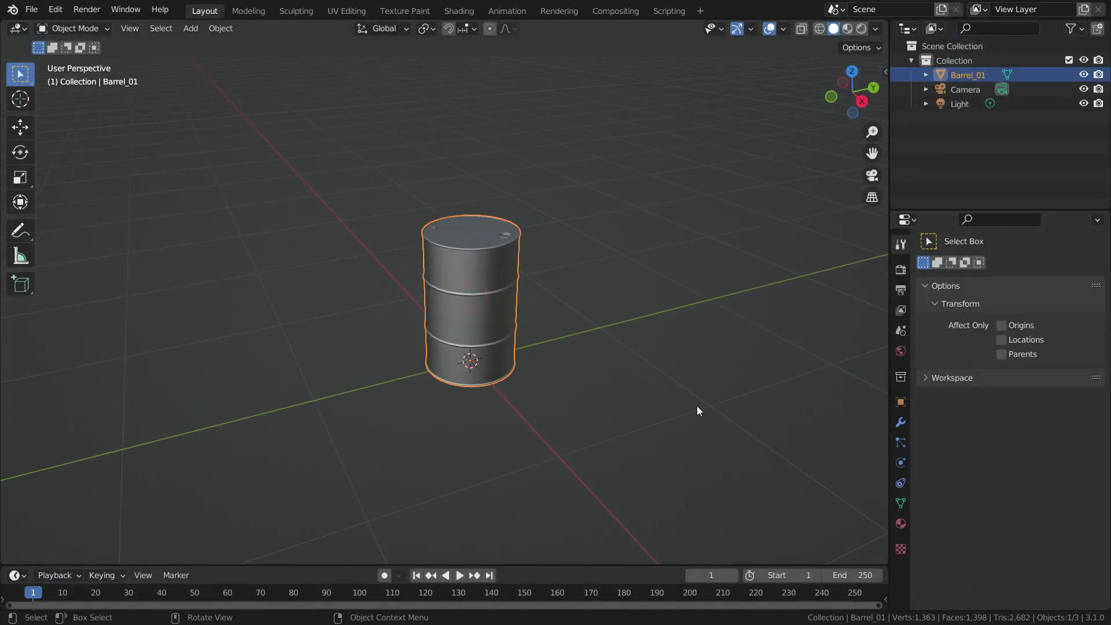
key("s")
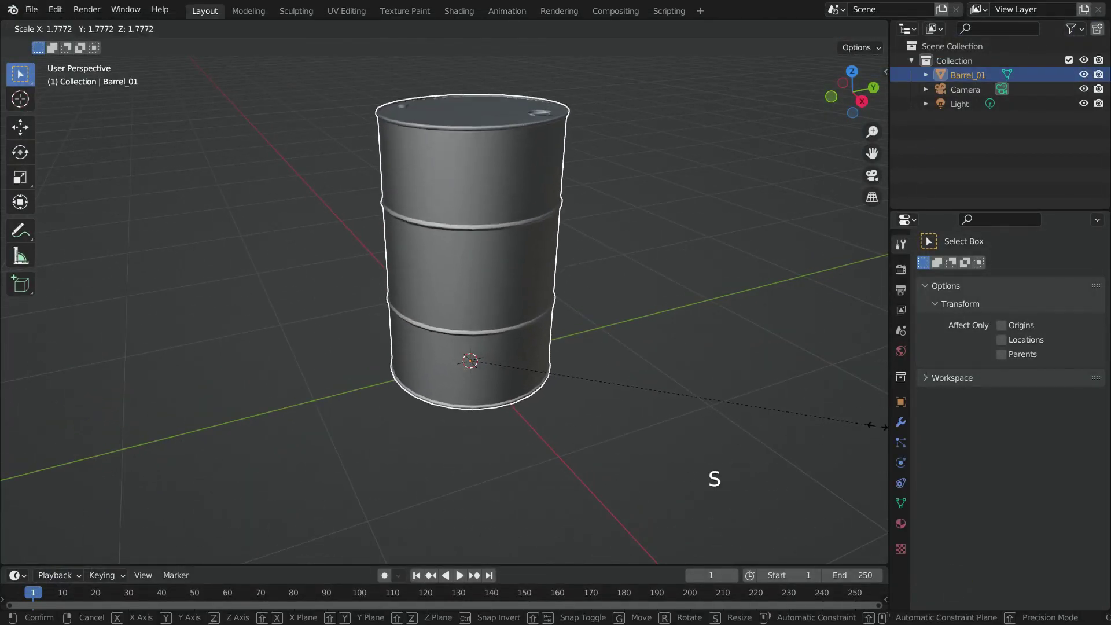
left_click(30, 428)
scroll(521, 397, "down", 2)
middle_click_drag(521, 397, 537, 400)
key("ctrl+a")
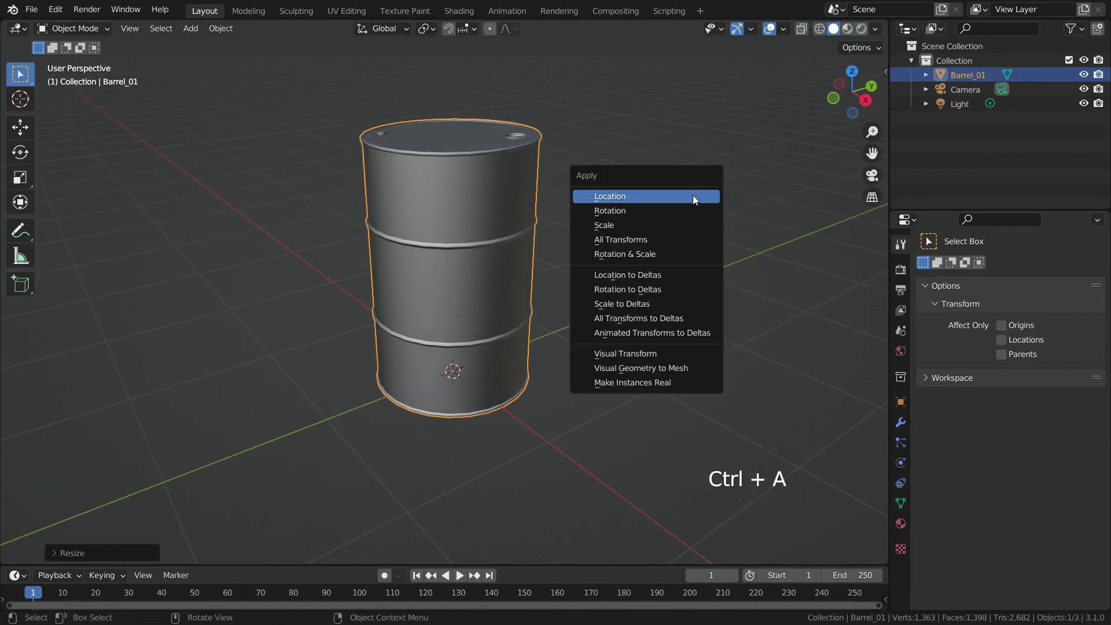
left_click(662, 227)
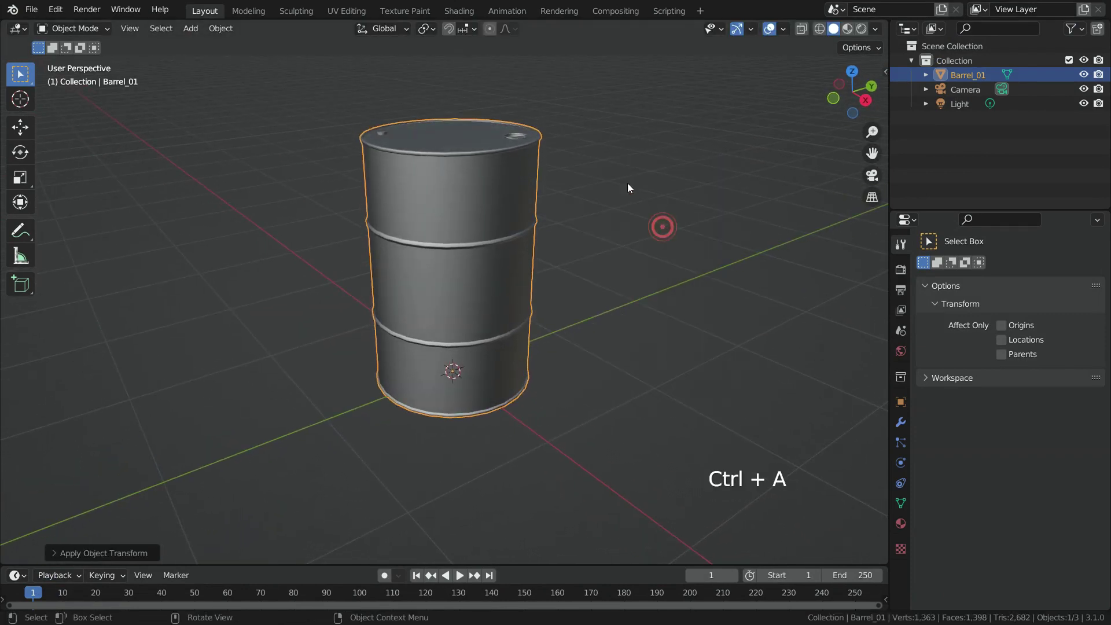
Step: Inspect the textured barrel in Material Preview, then return to Solid shading
left_click(848, 29)
middle_click_drag(550, 355, 529, 400)
scroll(528, 399, "down", 4)
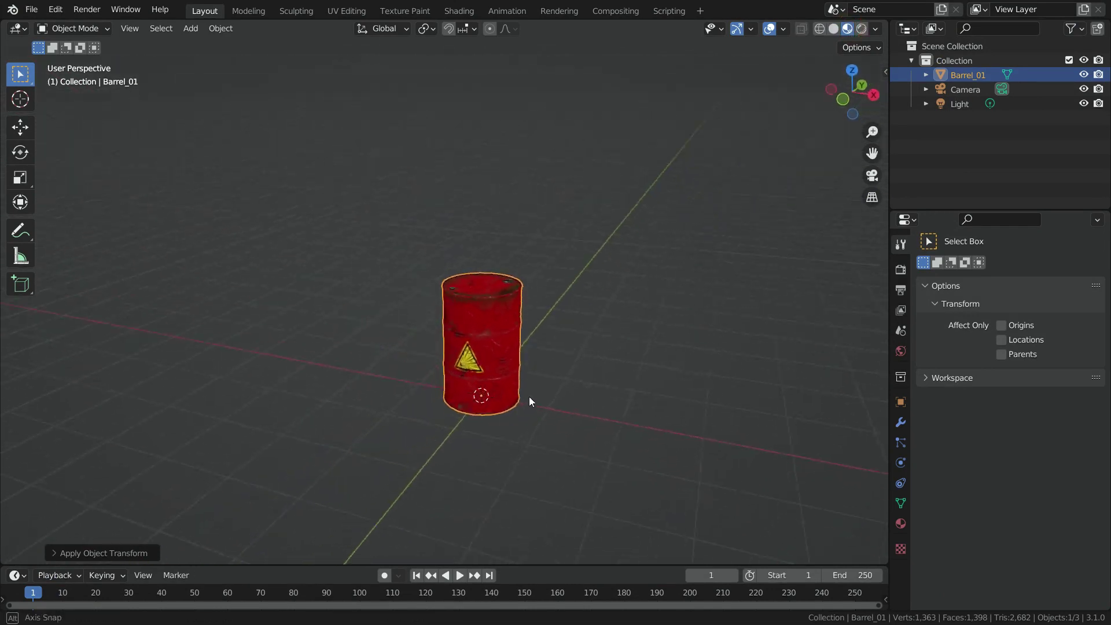
left_click(834, 29)
mouse_move(554, 290)
middle_mouse_down()
mouse_move(602, 305)
mouse_move(579, 292)
middle_mouse_up()
Step: Add a mesh plane under the barrel
key("shift+a")
mouse_move(286, 212)
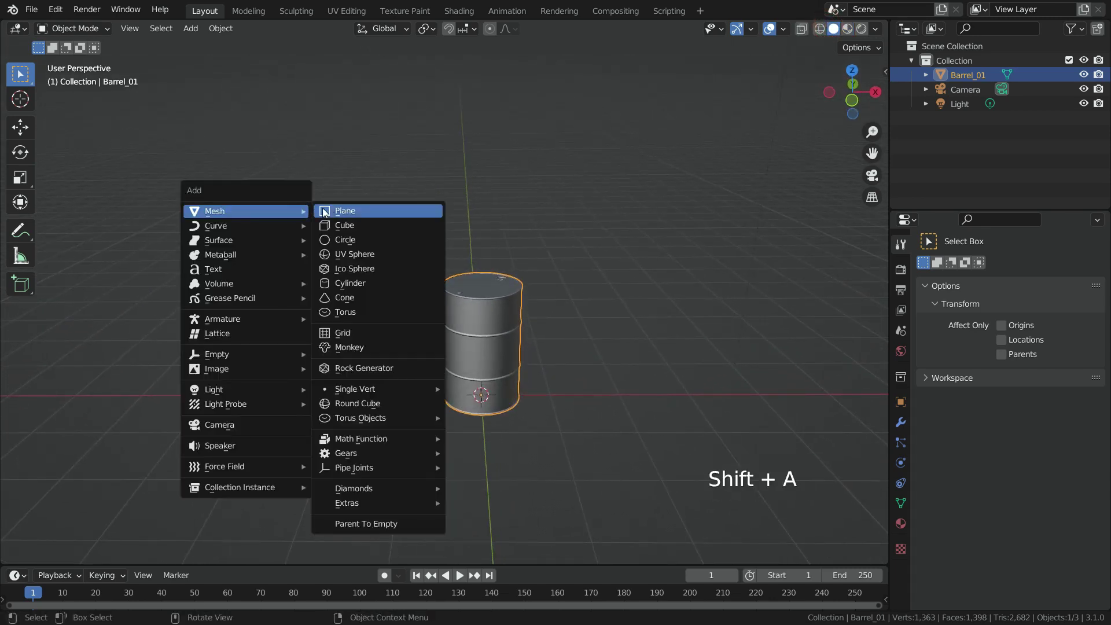
left_click(334, 212)
scroll(496, 397, "up", 2)
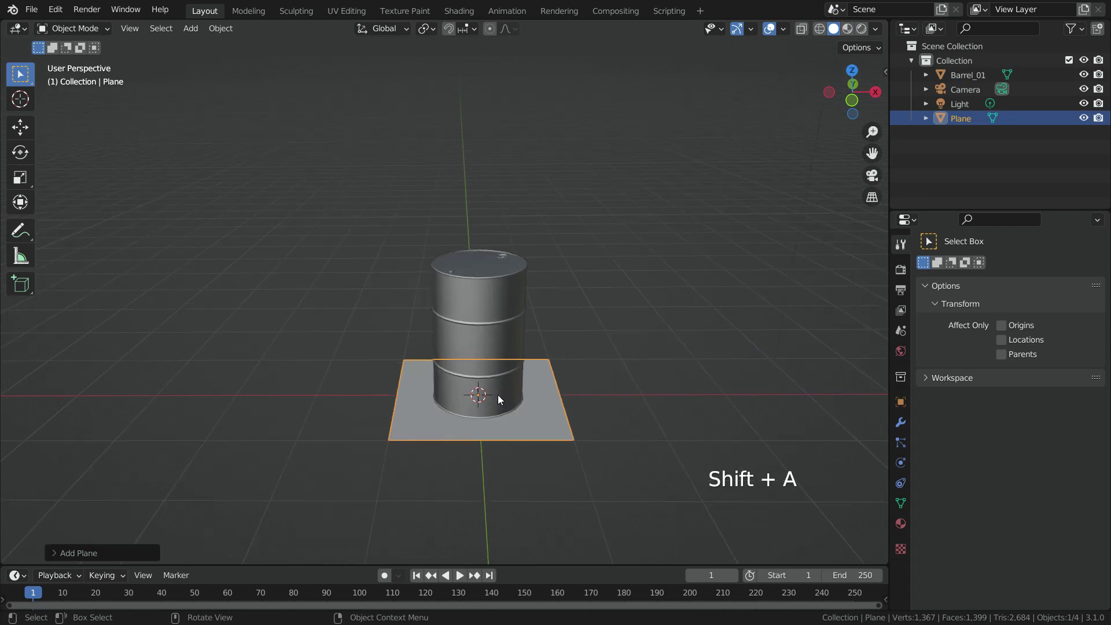
middle_click_drag(497, 399, 496, 399)
Step: Align the camera to the current view and reposition it to frame the barrel
key("ctrl+alt+KP_0")
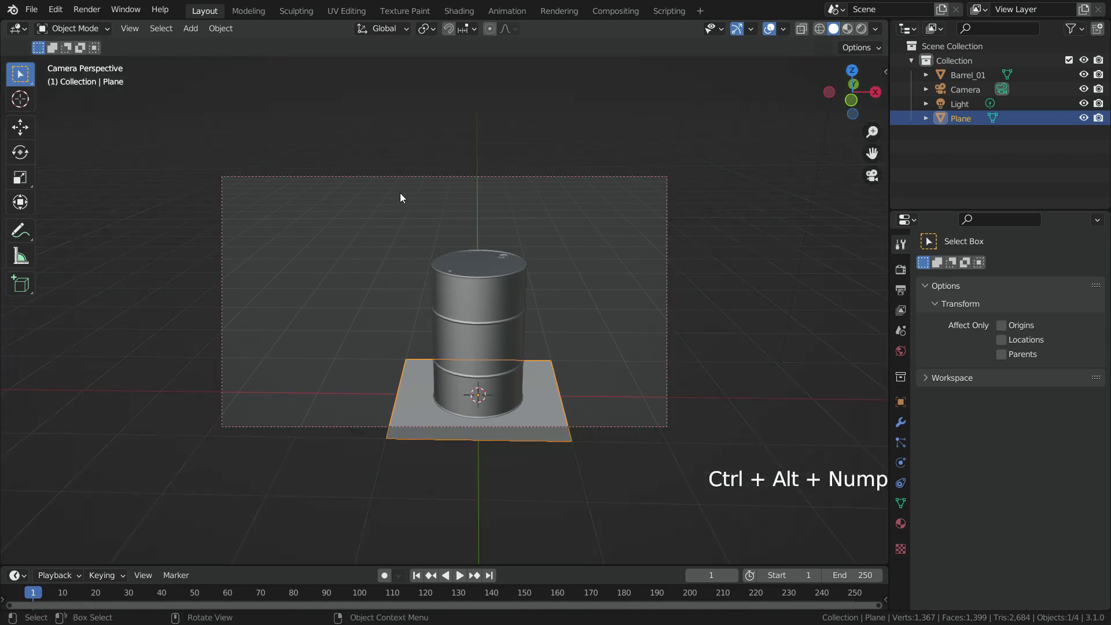
left_click(506, 177)
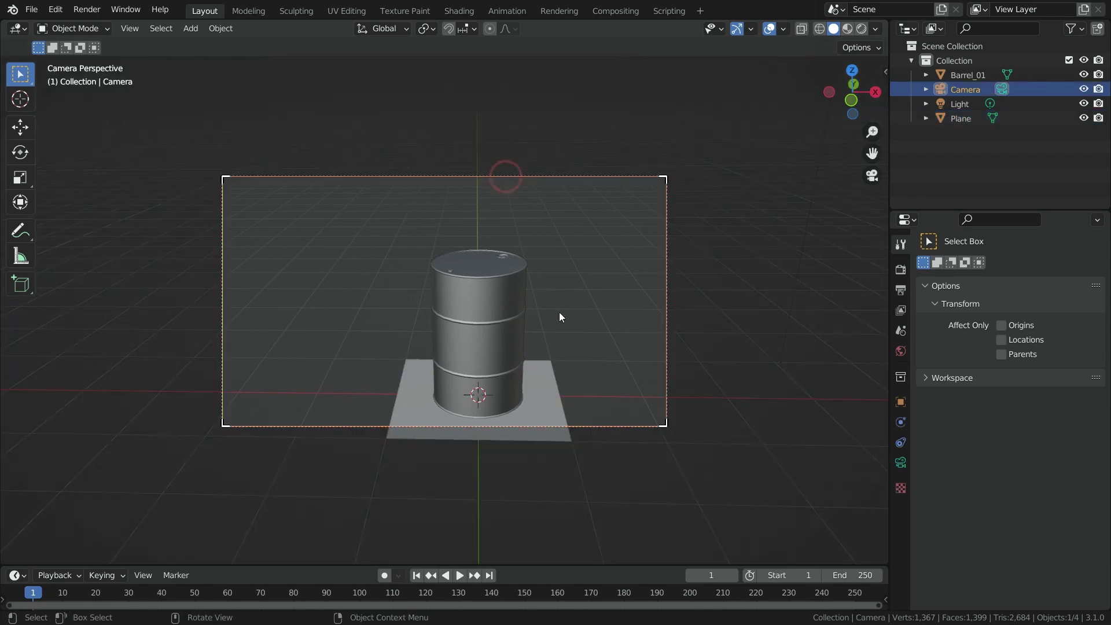
key("g")
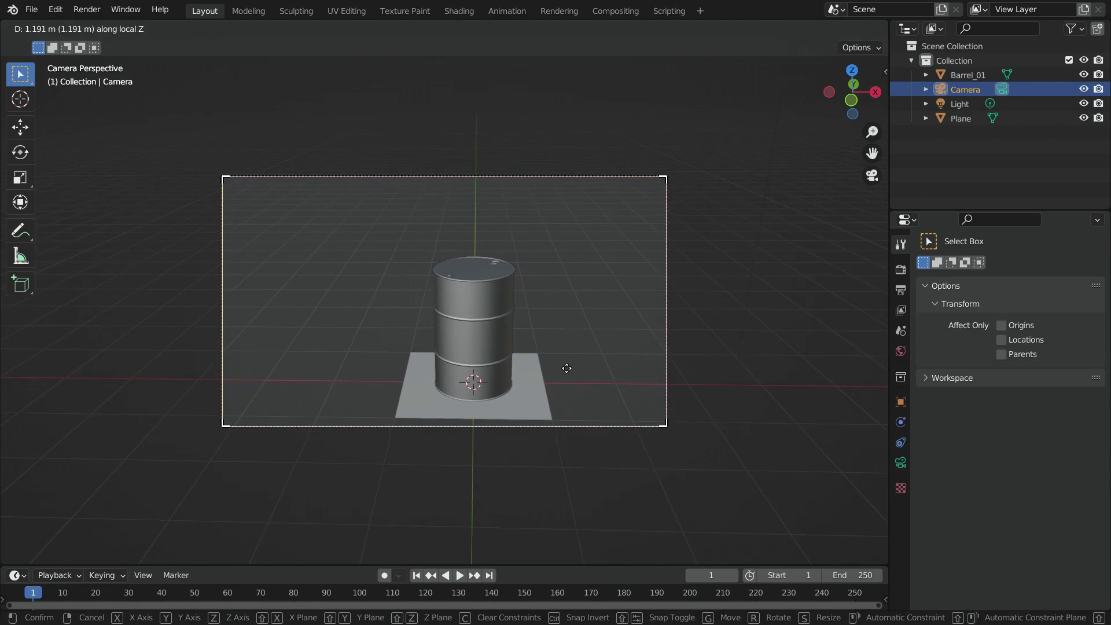
left_click(565, 369)
key("g")
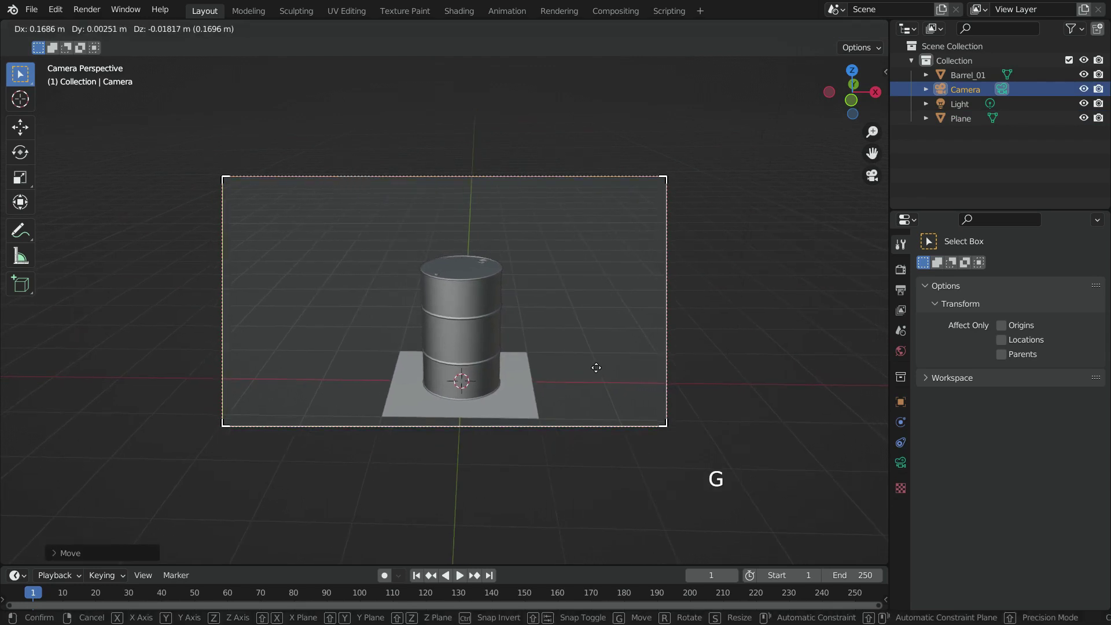
left_click(596, 368)
Step: Scale the floor plane up about 6.78 times
left_click(501, 393)
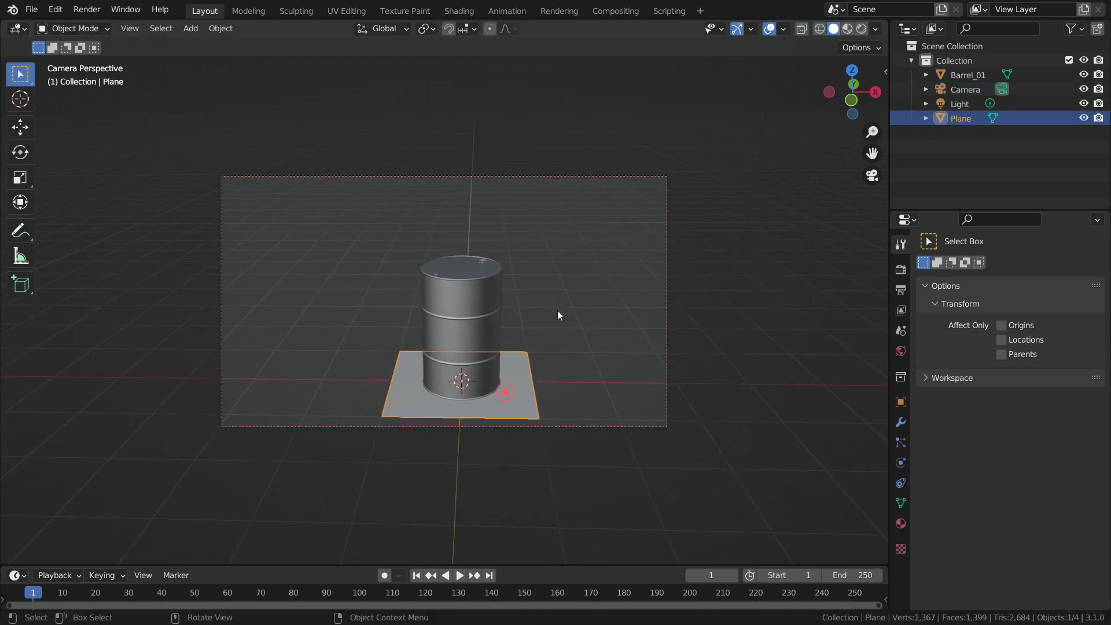
key("s")
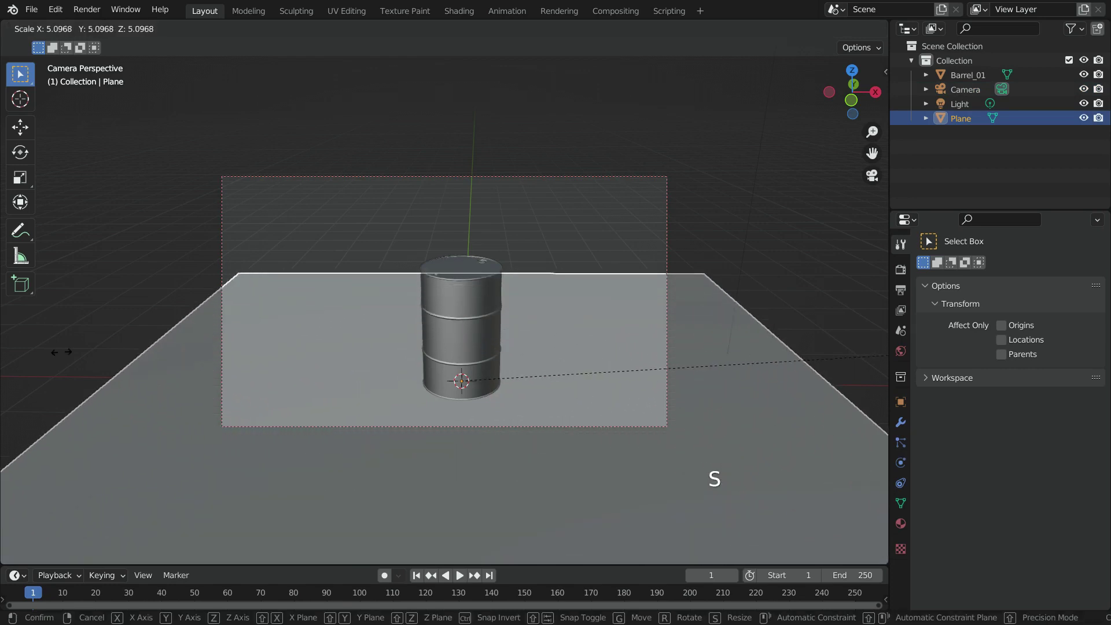
left_click(216, 351)
Step: In Edit Mode, extrude the plane's far edge straight up into a 2.746 m backdrop wall
left_click(73, 28)
left_click(100, 60)
left_click(136, 28)
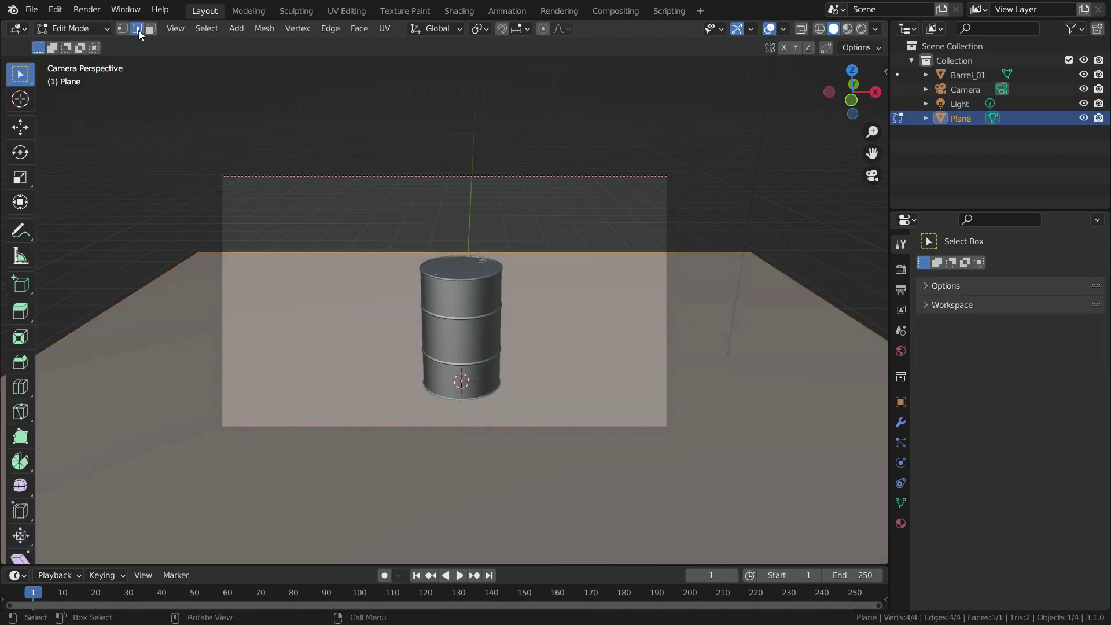
left_click(299, 250)
key("e")
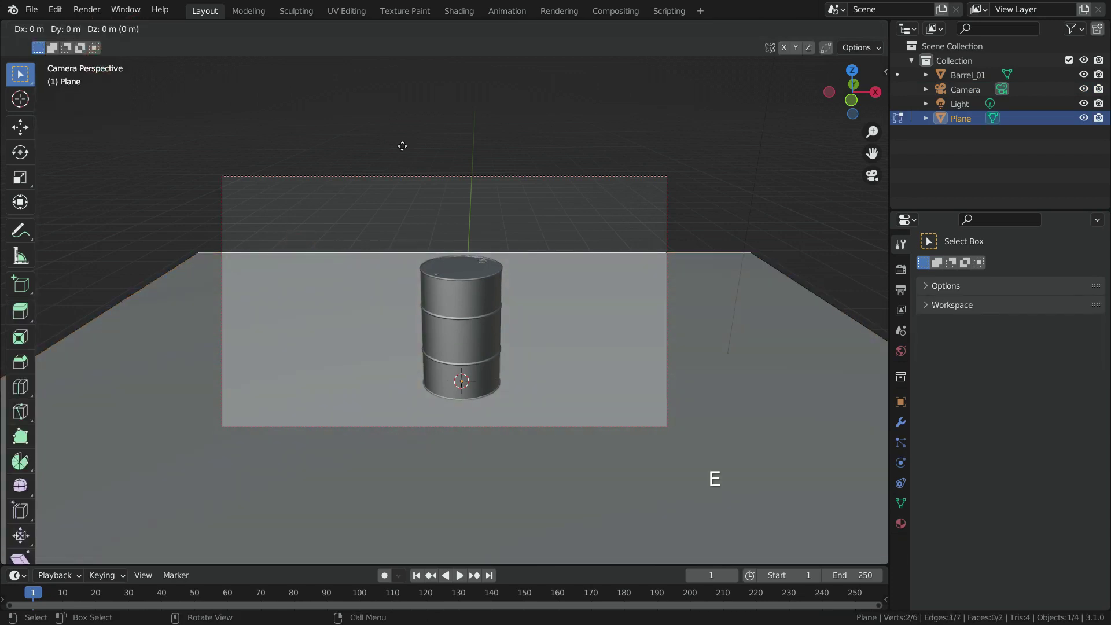
key("z")
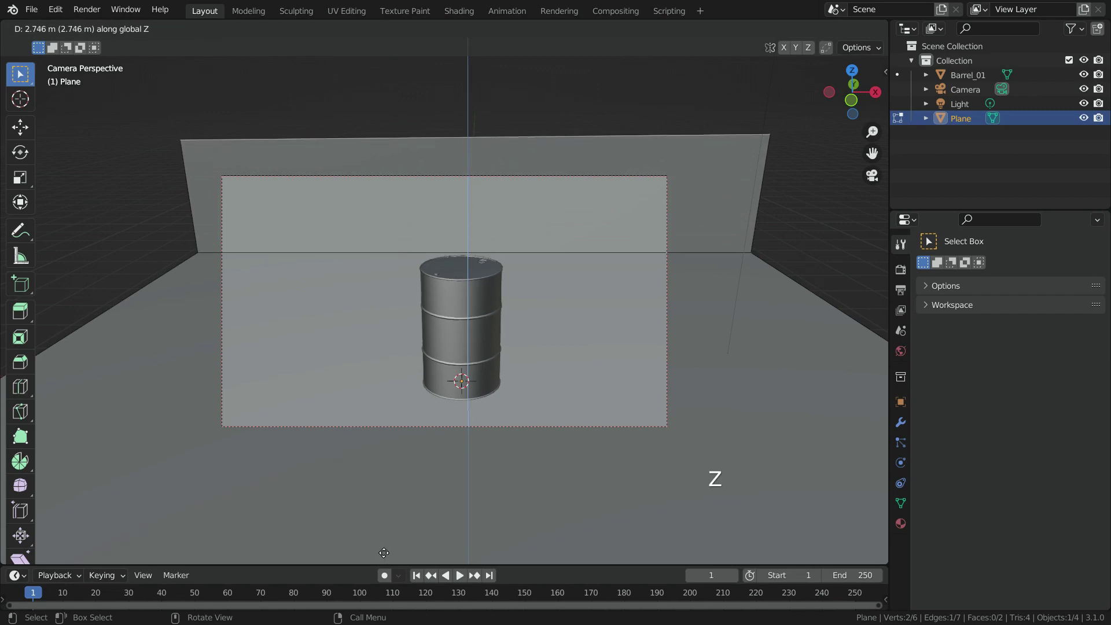
left_click(384, 547)
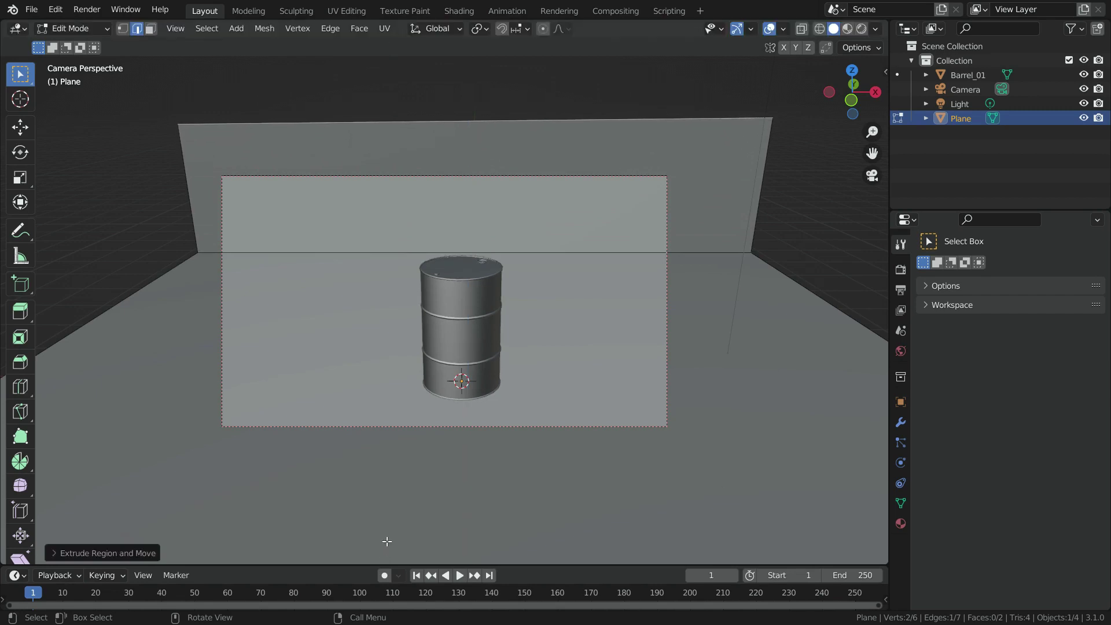
Step: Bevel the floor-wall corner edge 0.0823 m wide with 12 segments, then return to Object Mode
left_click(327, 253)
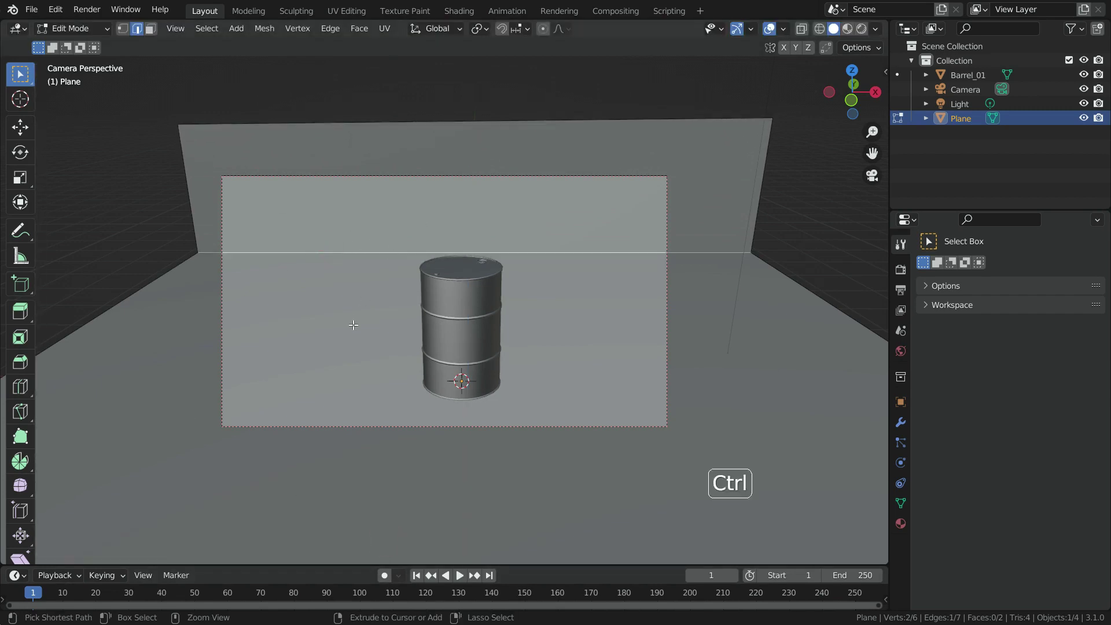
key("ctrl+b")
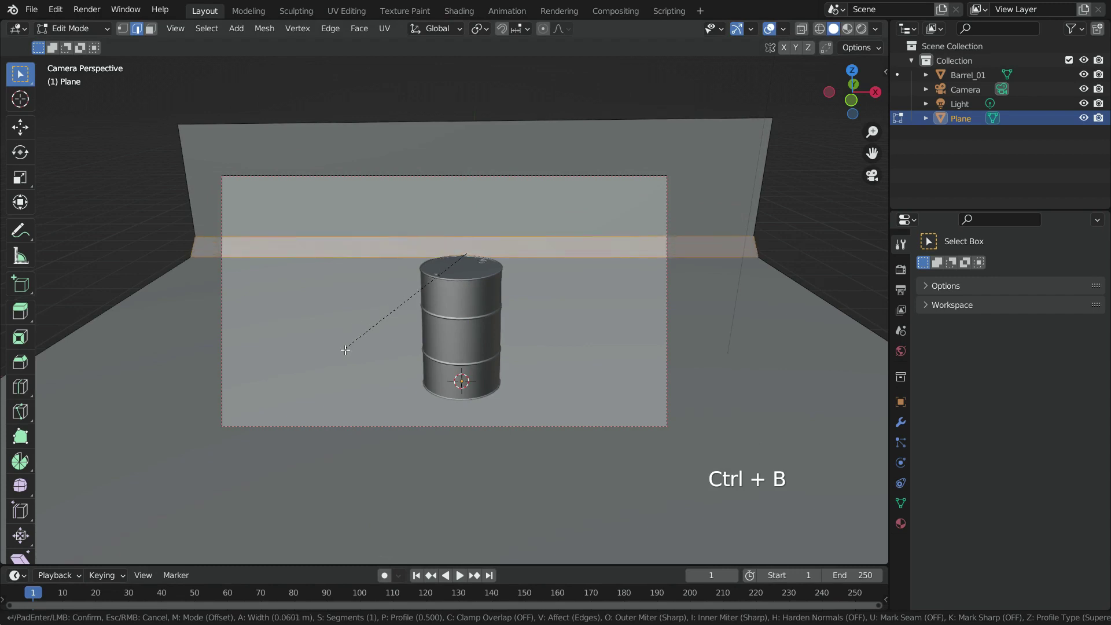
left_click(344, 355)
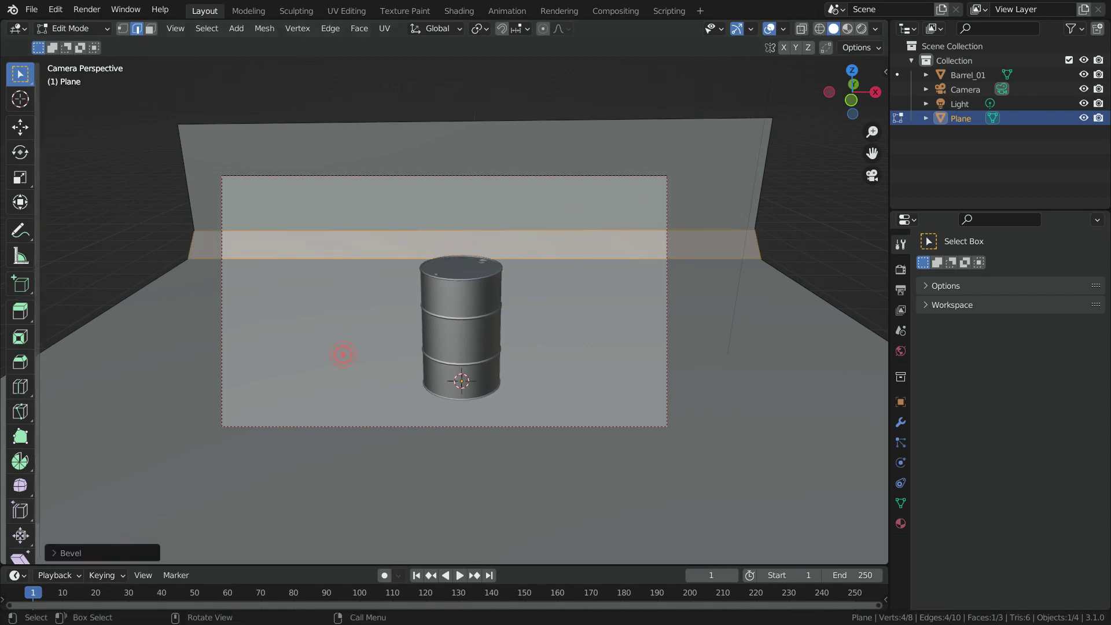
left_click(62, 553)
left_click(195, 346)
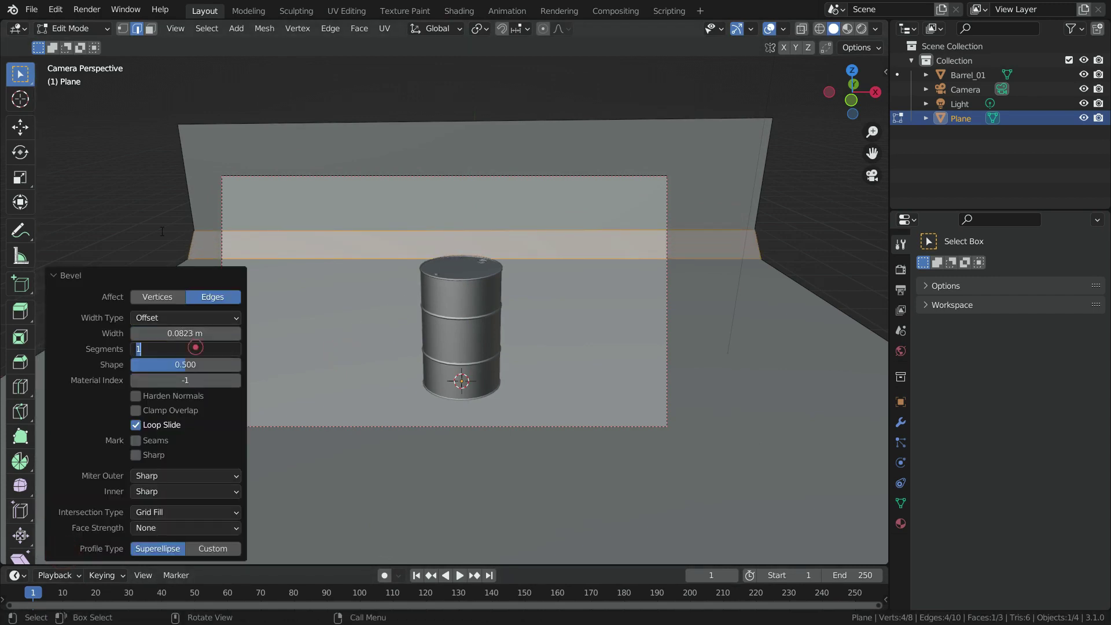
type("12")
key("Return")
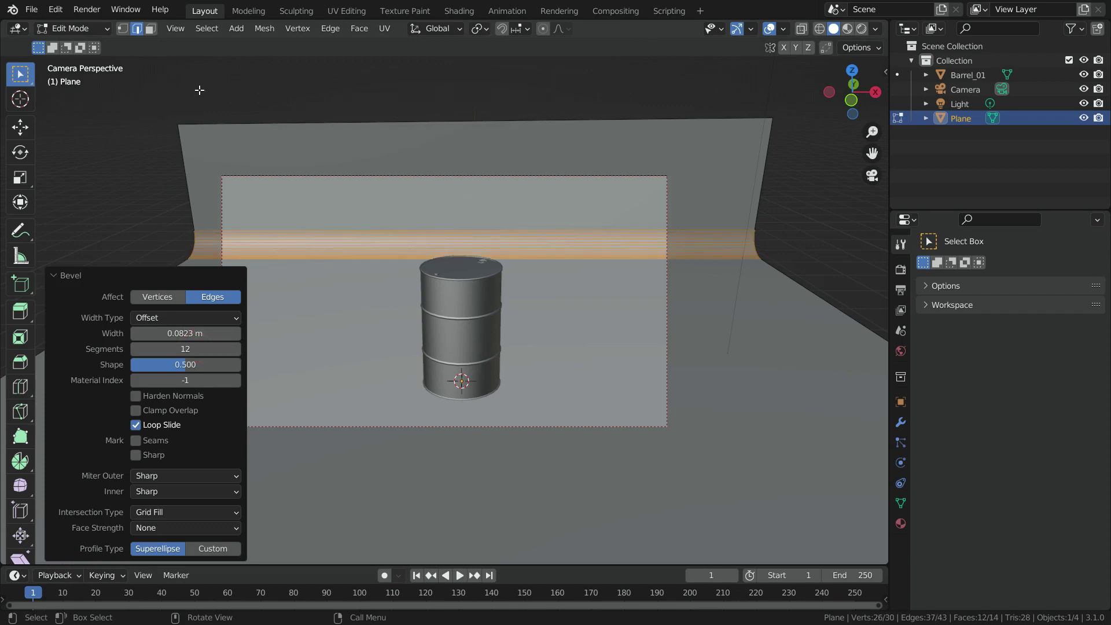
left_click(74, 28)
left_click(91, 44)
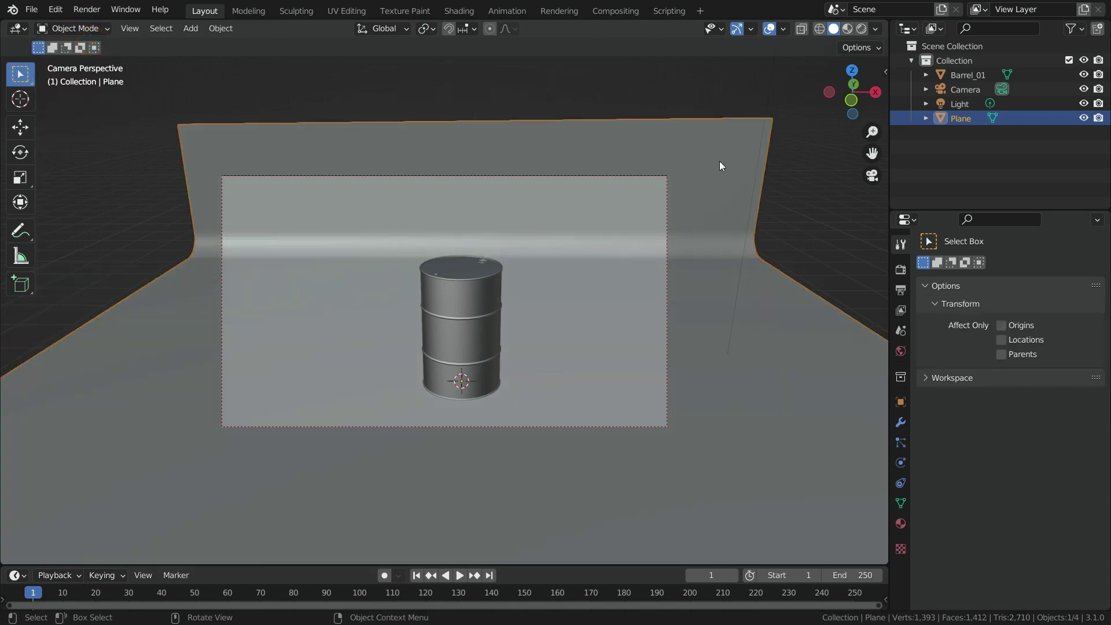
Step: Add a cylinder mesh to the scene
right_click(721, 158)
key("shift+a")
mouse_move(332, 145)
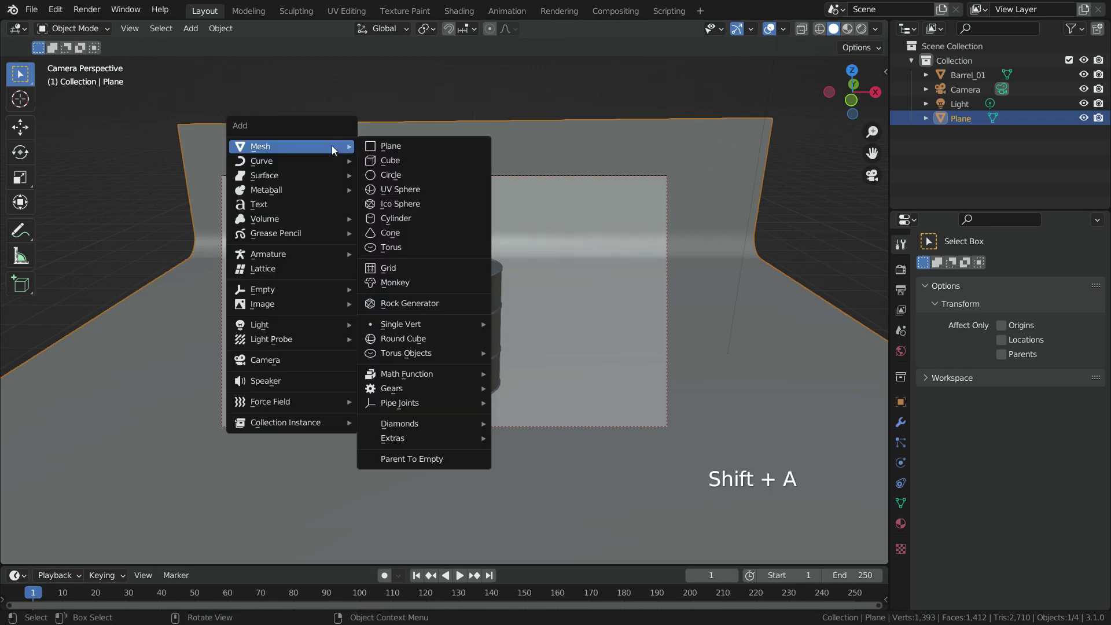
left_click(408, 220)
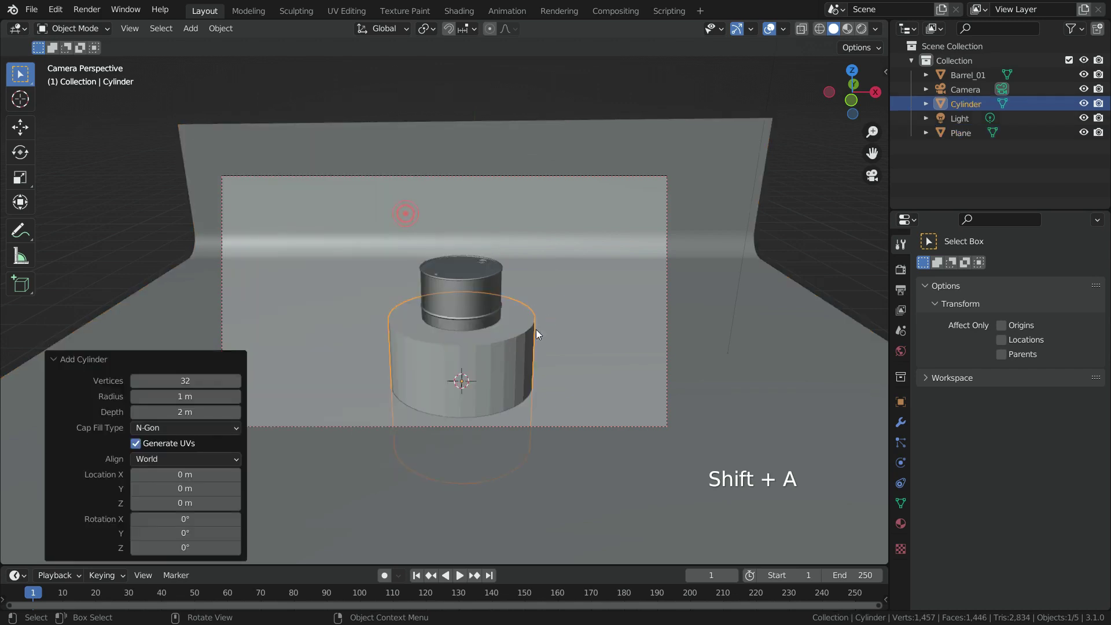
Step: In front view, flatten the cylinder to Z scale 0.476 and start moving it up along Z
key("KP_1")
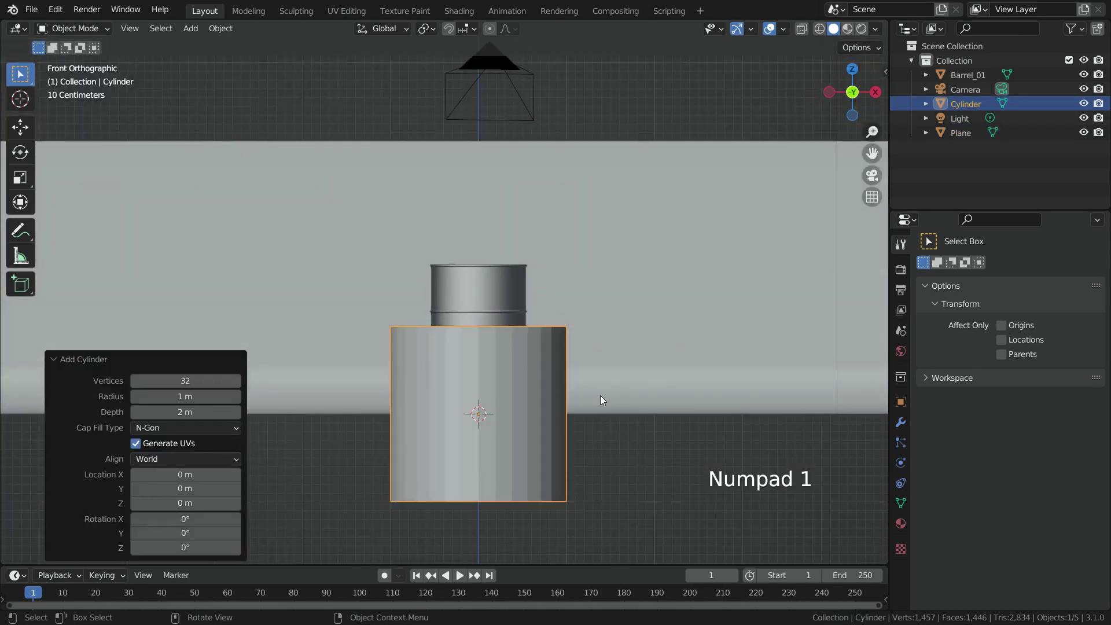
key("s")
key("z")
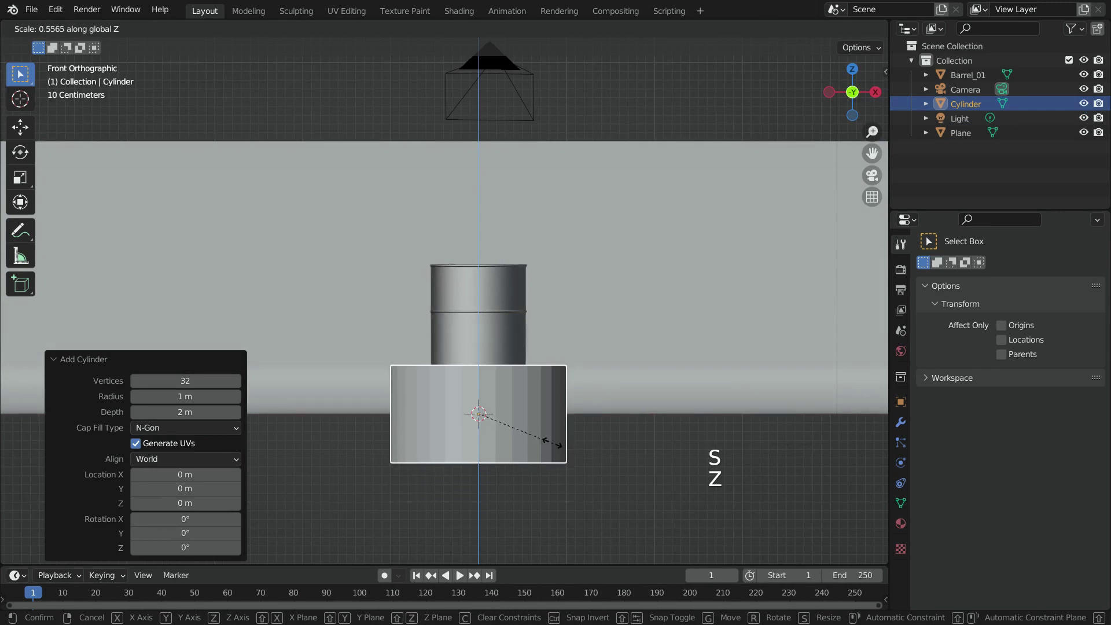
left_click(542, 439)
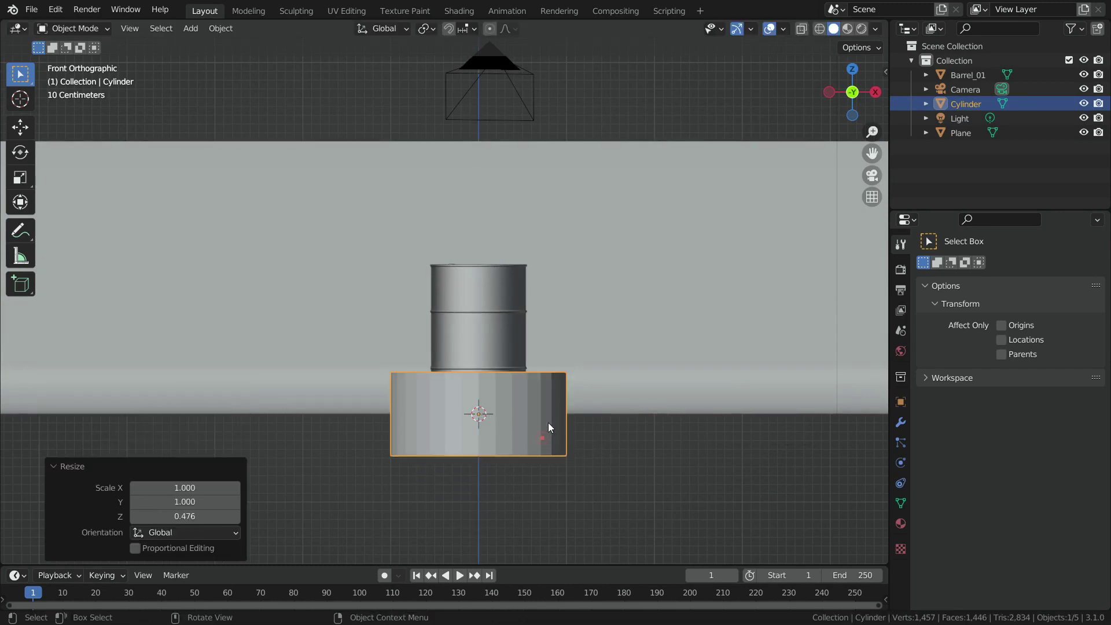
middle_click_drag(479, 462, 461, 510, "shift")
key("g")
key("z")
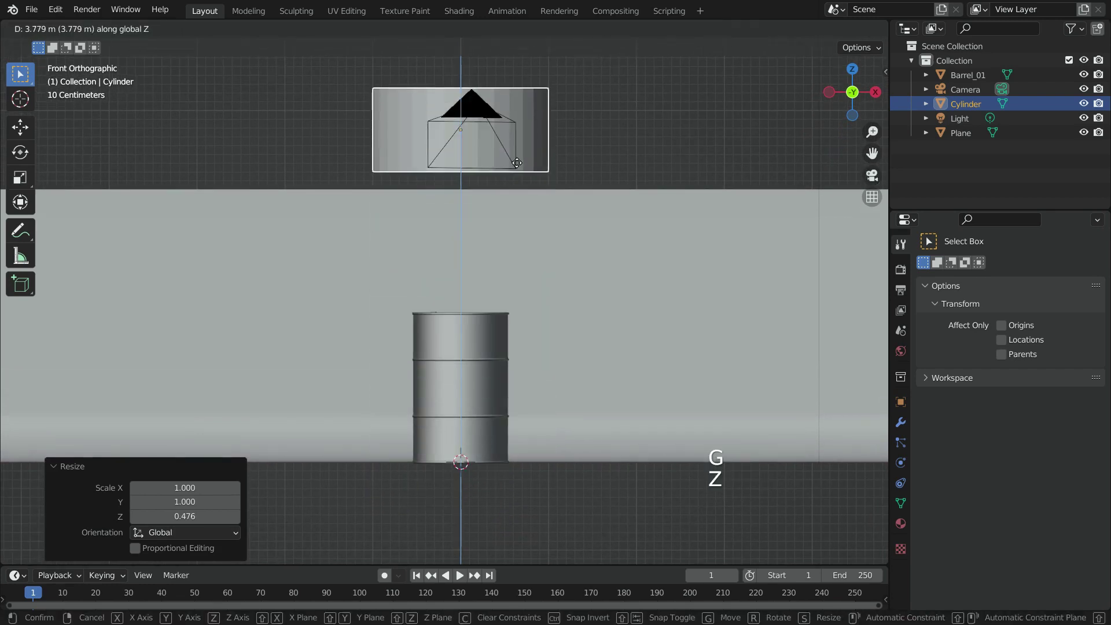
Step: Place the cylinder high above the barrel and select its top face in Edit Mode
left_click(518, 162)
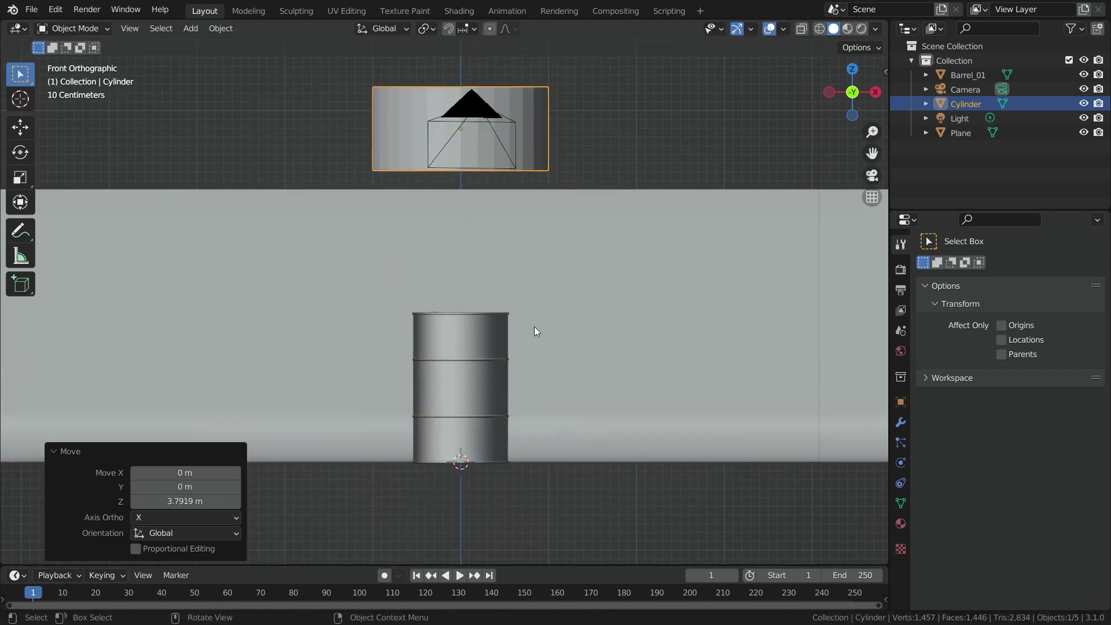
key("Tab")
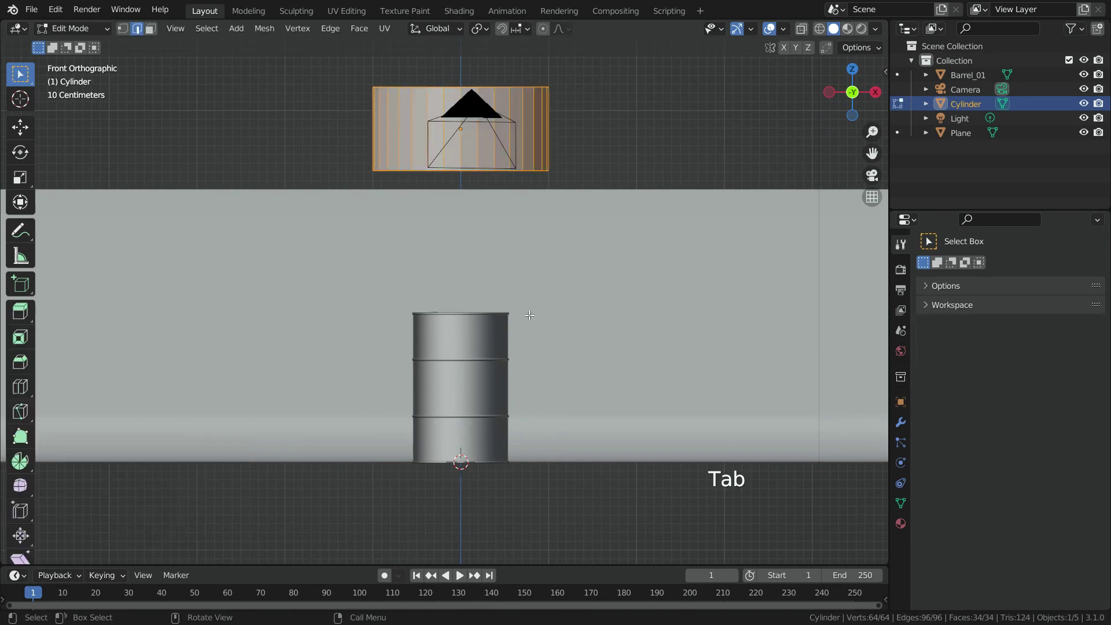
middle_click_drag(531, 318, 480, 237)
left_click(150, 28)
left_click(484, 206)
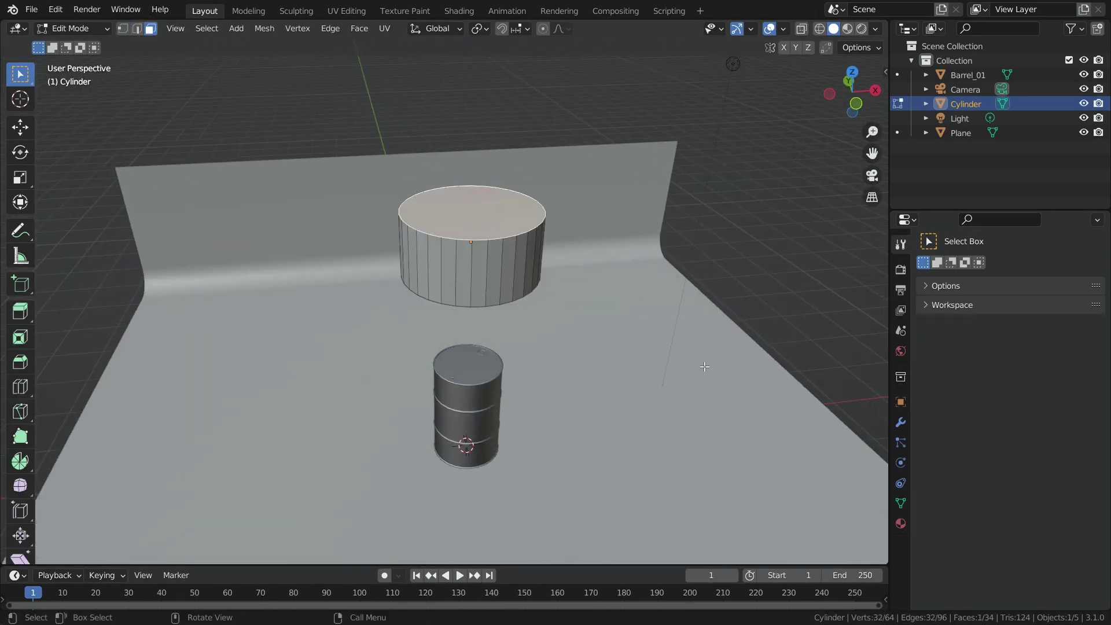
Step: Inset the top face by 0.524 m and extrude it 2.098 m straight up
key("i")
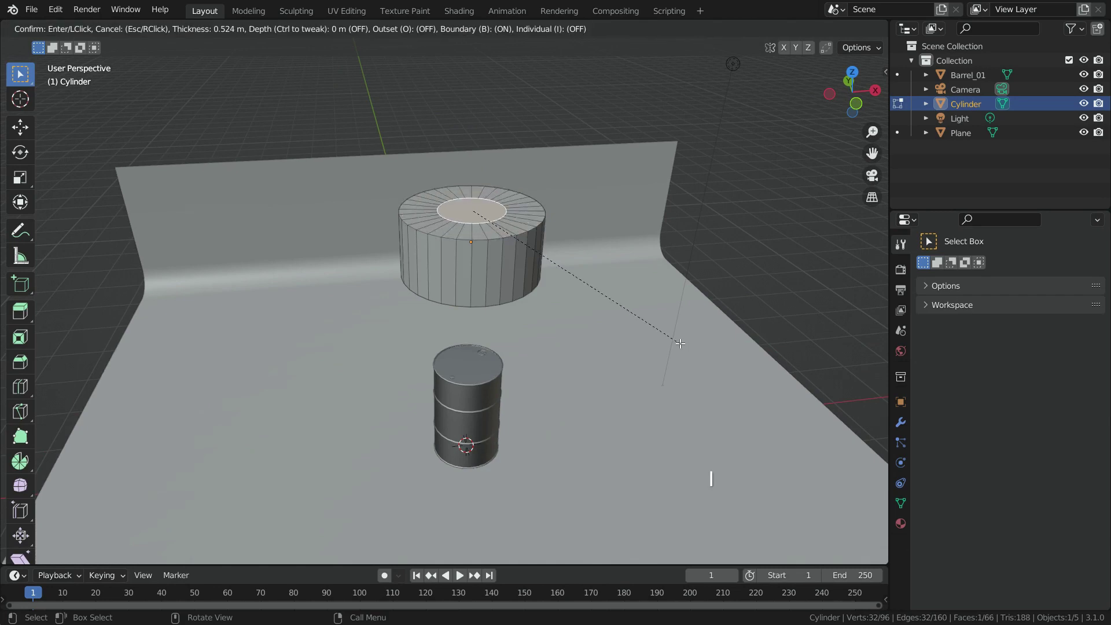
left_click(680, 343)
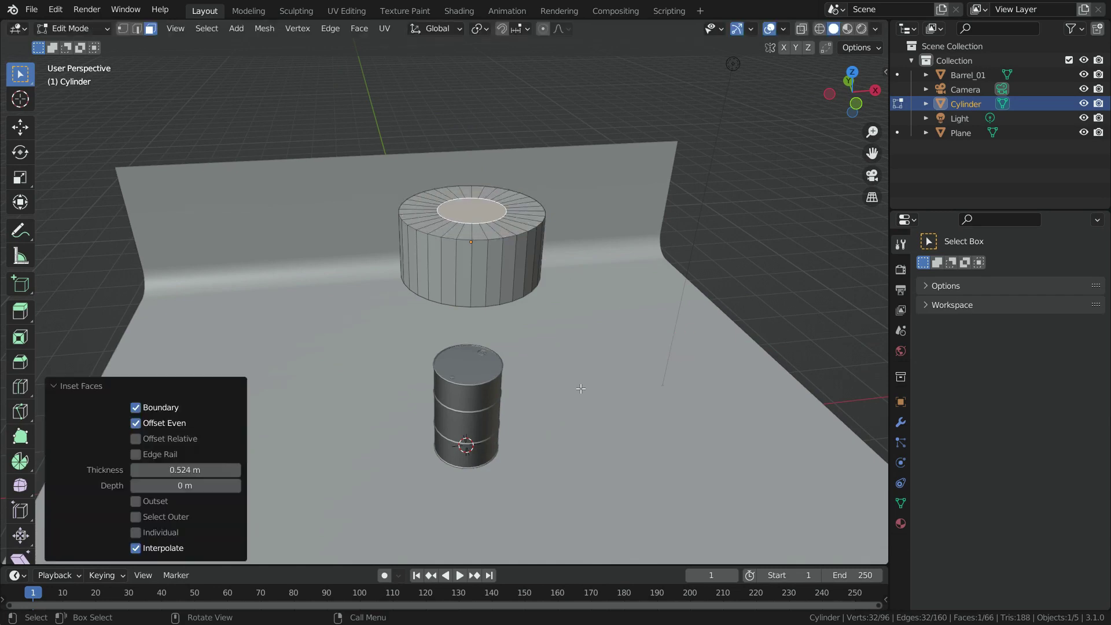
key("e")
key("z")
key("z")
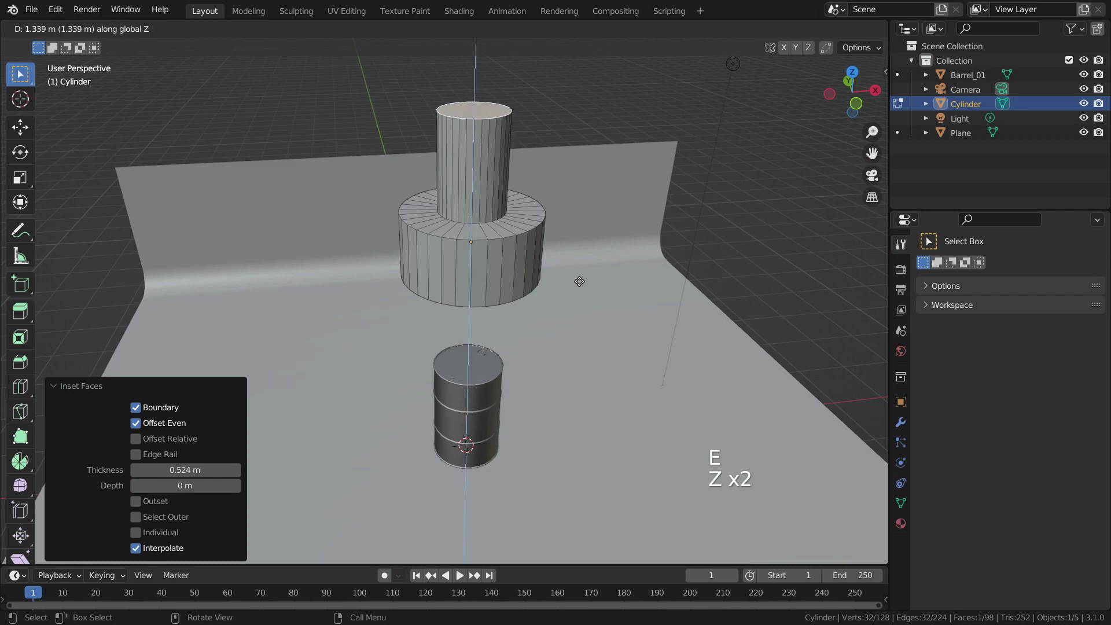
left_click(570, 224)
middle_click_drag(560, 355, 547, 385)
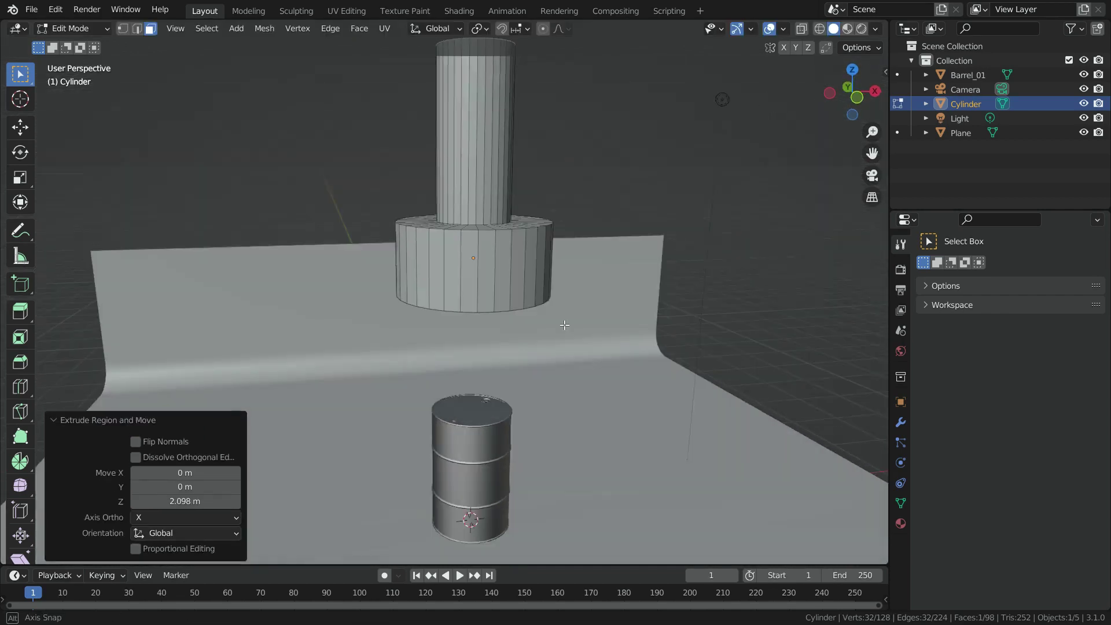
scroll(545, 385, "down", 3)
scroll(545, 384, "up", 2)
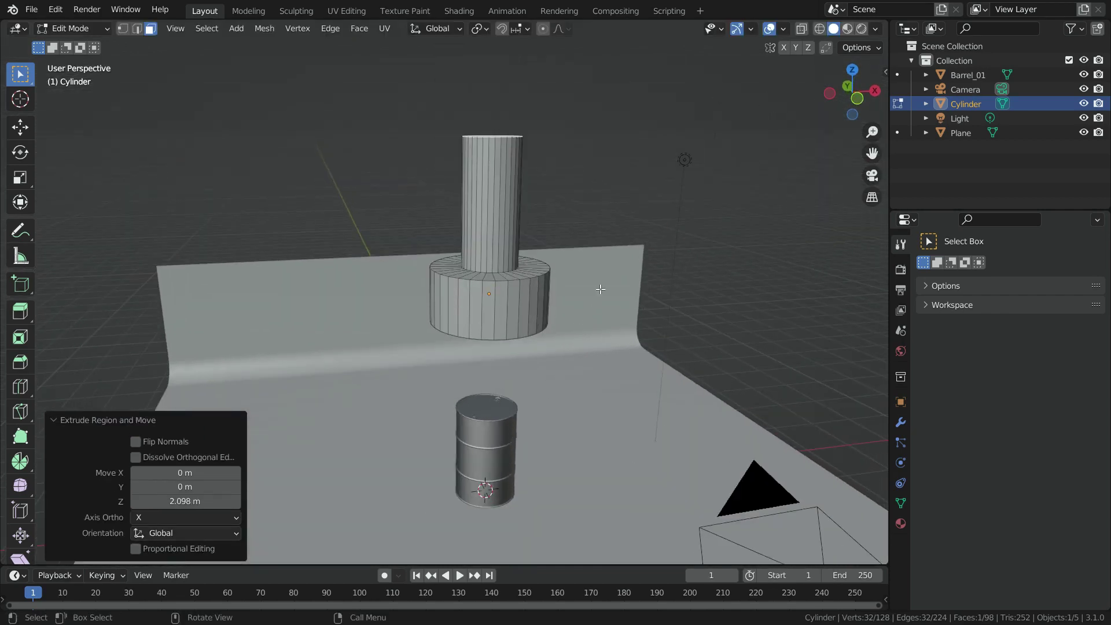
Step: Back in Object Mode, apply Shade Smooth to the press cylinder
key("Tab")
scroll(492, 311, "up", 1)
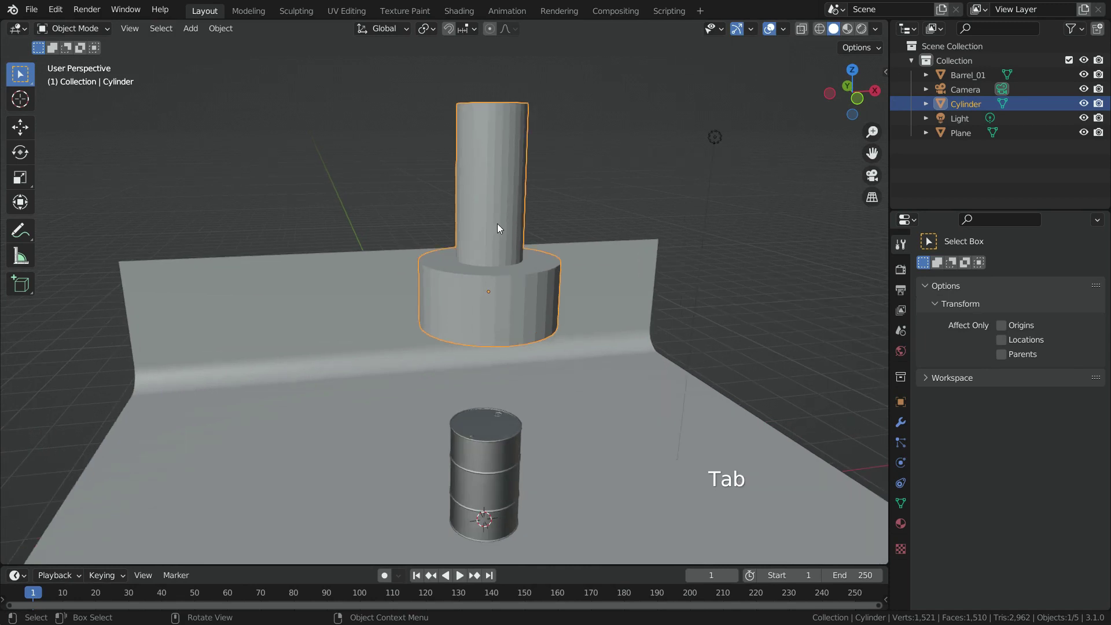
right_click(498, 223)
left_click(498, 224)
mouse_move(525, 322)
middle_mouse_down()
mouse_move(578, 309)
mouse_move(558, 300)
mouse_move(539, 317)
middle_mouse_up()
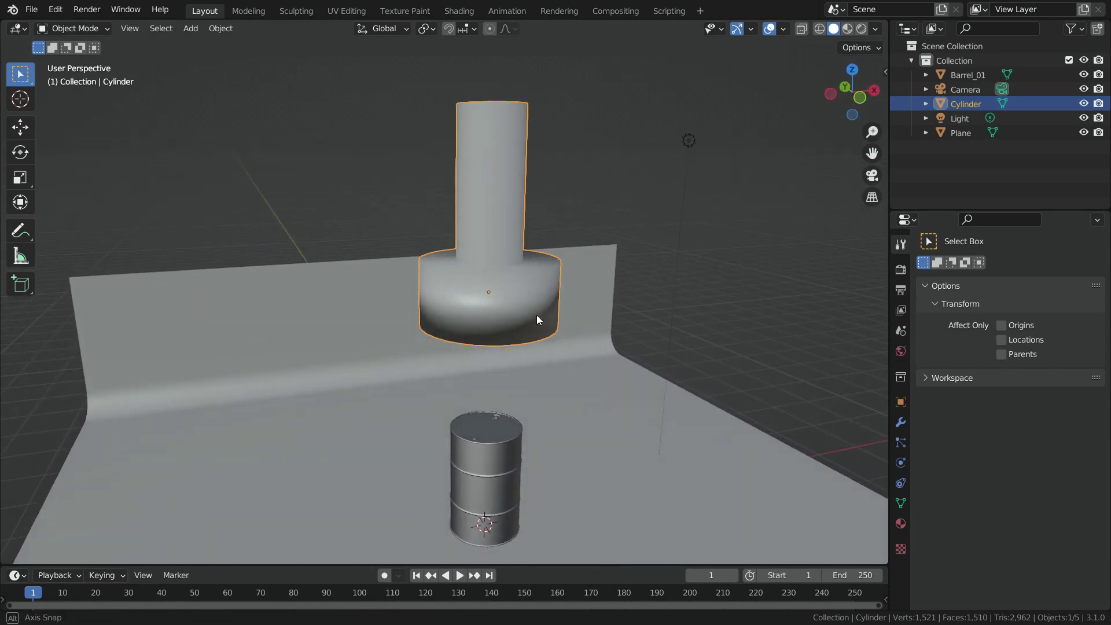
Step: Enable Auto Smooth at 30° in the cylinder's Normals settings
left_click(895, 499)
scroll(978, 475, "down", 2)
left_click(950, 523)
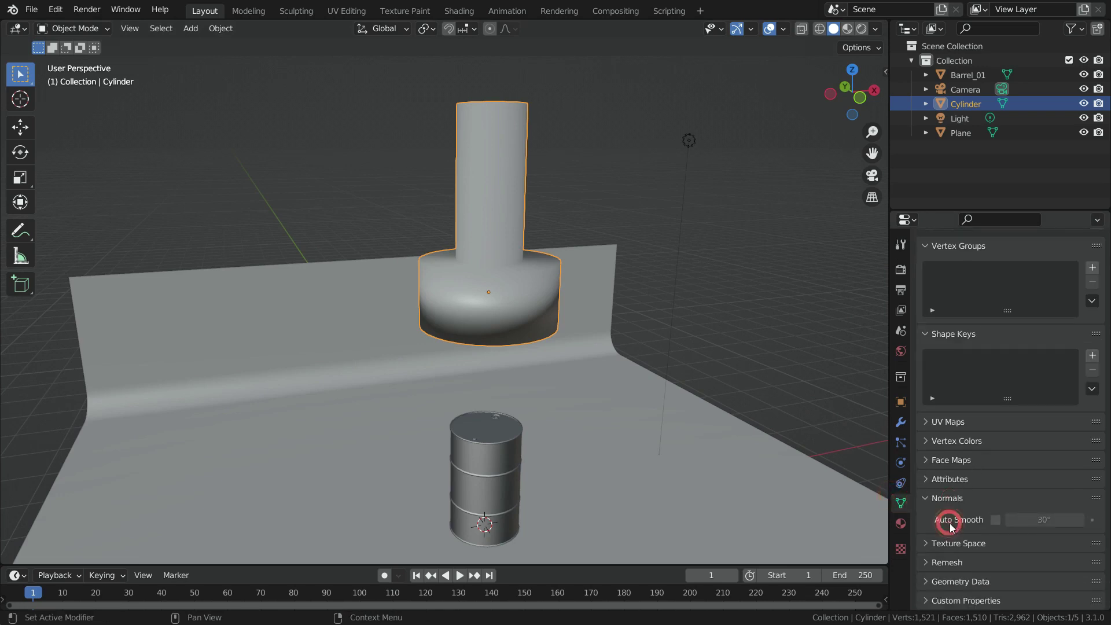
left_click(997, 519)
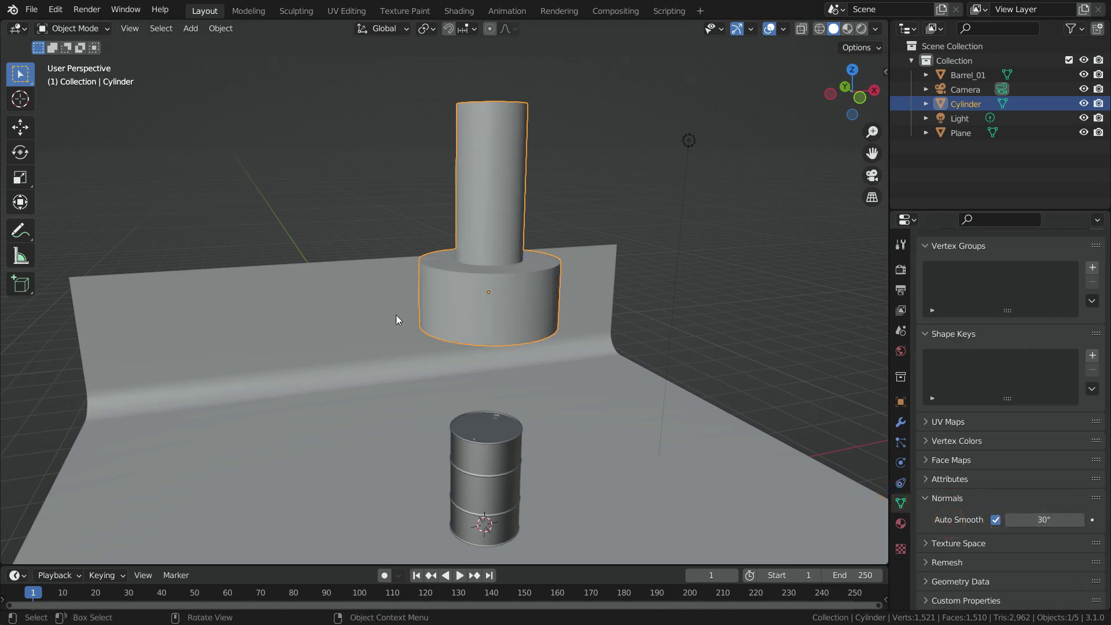
mouse_move(398, 346)
middle_mouse_down()
mouse_move(515, 351)
mouse_move(367, 347)
mouse_move(421, 350)
mouse_move(475, 309)
middle_mouse_up()
middle_click_drag(552, 267, 566, 182)
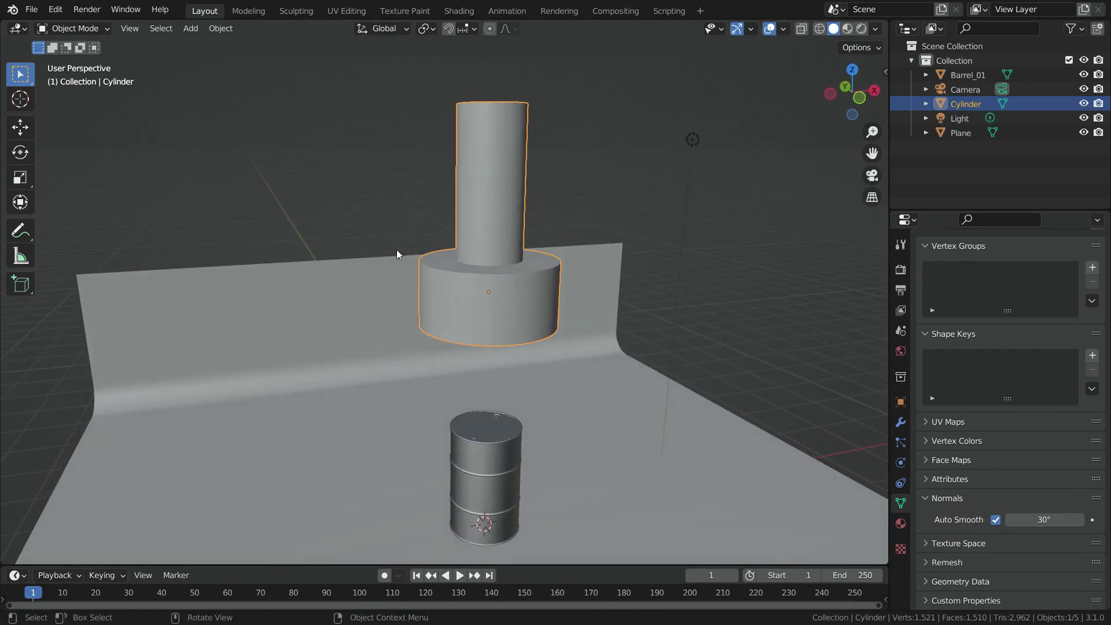
Step: In front view with a taller timeline, keyframe the press's location at frame 1
key("KP_1")
scroll(367, 254, "down", 3)
scroll(373, 377, "up", 2)
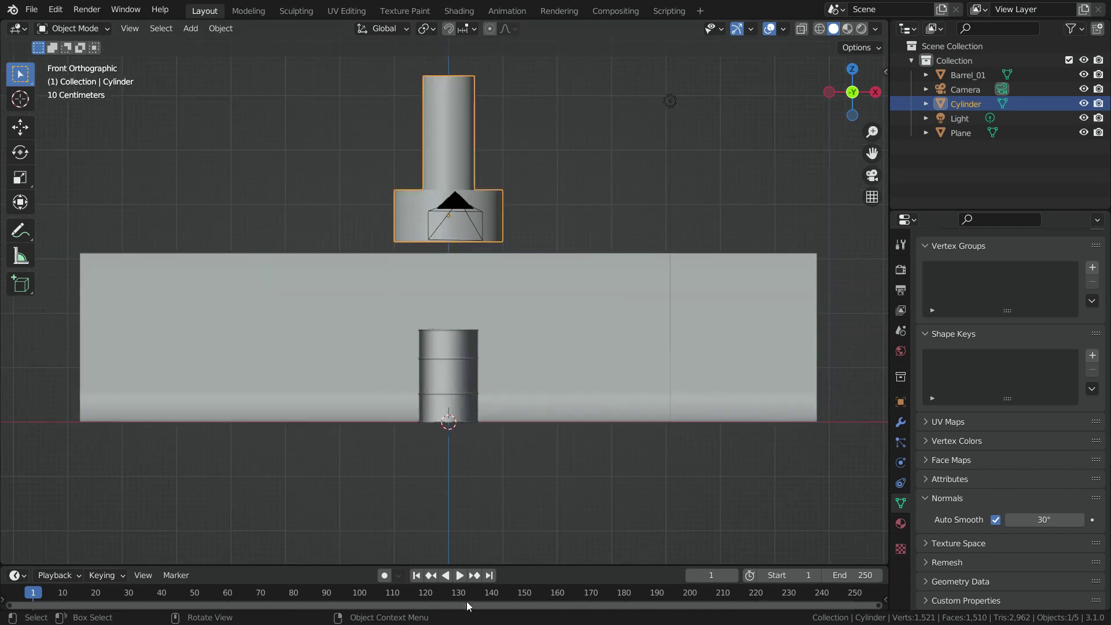
left_click_drag(513, 565, 513, 496)
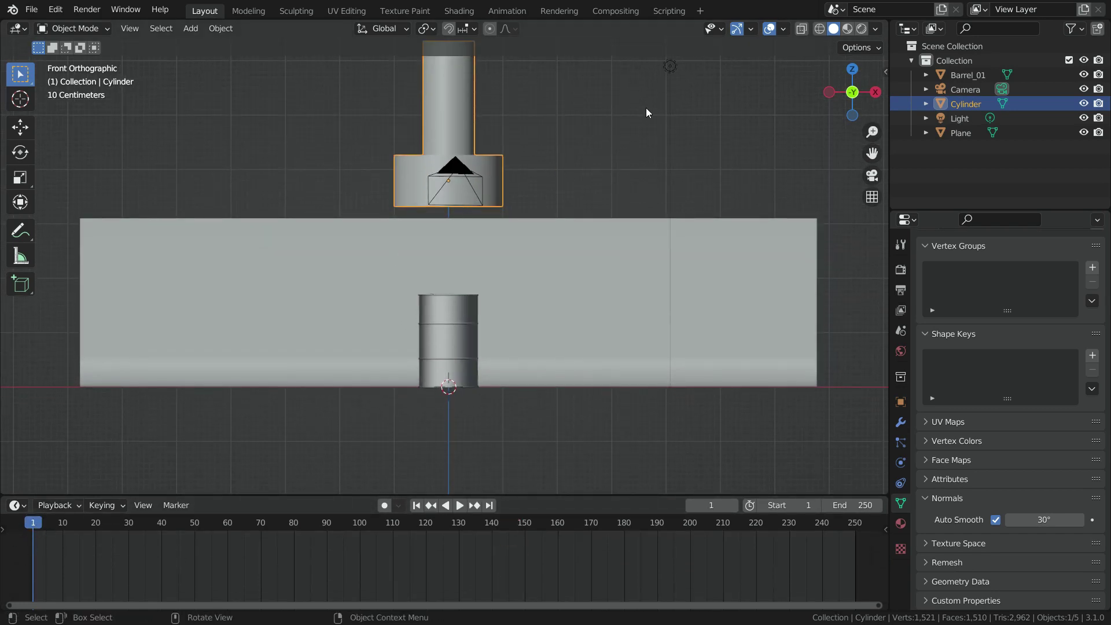
key("i")
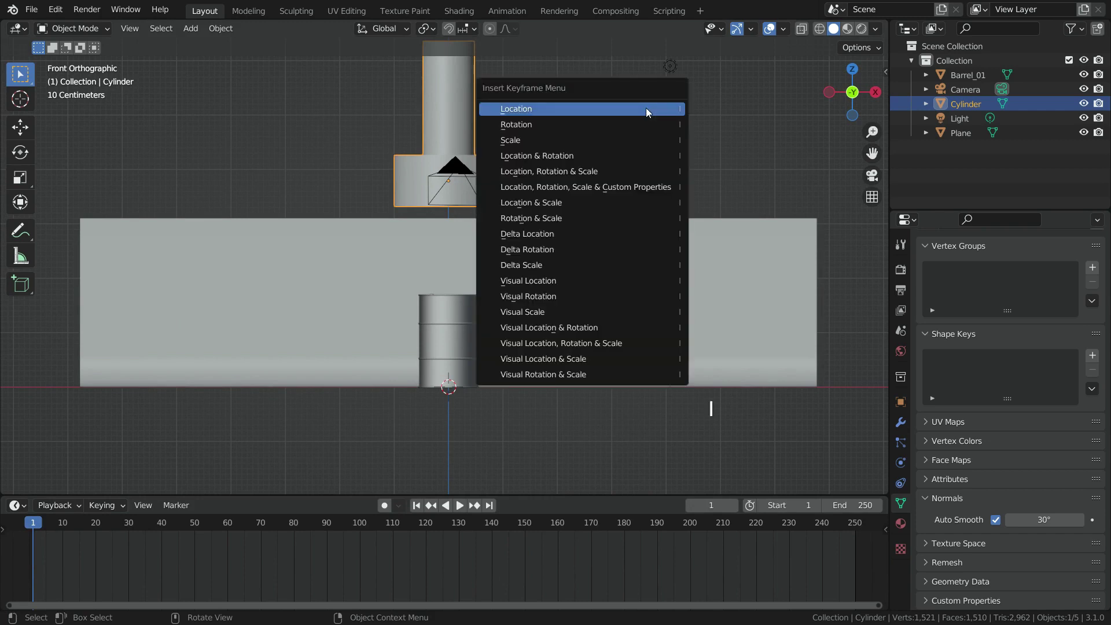
left_click(646, 107)
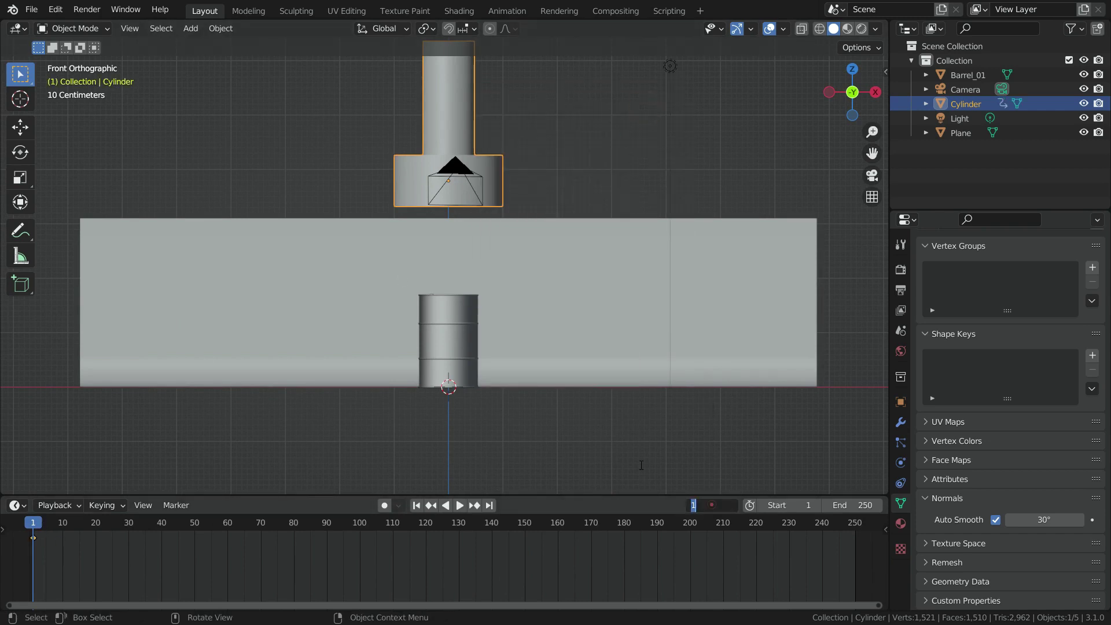
Step: At frame 40, lower the press 2.4045 m onto the barrel and keyframe its location
left_click(712, 505)
key("Return")
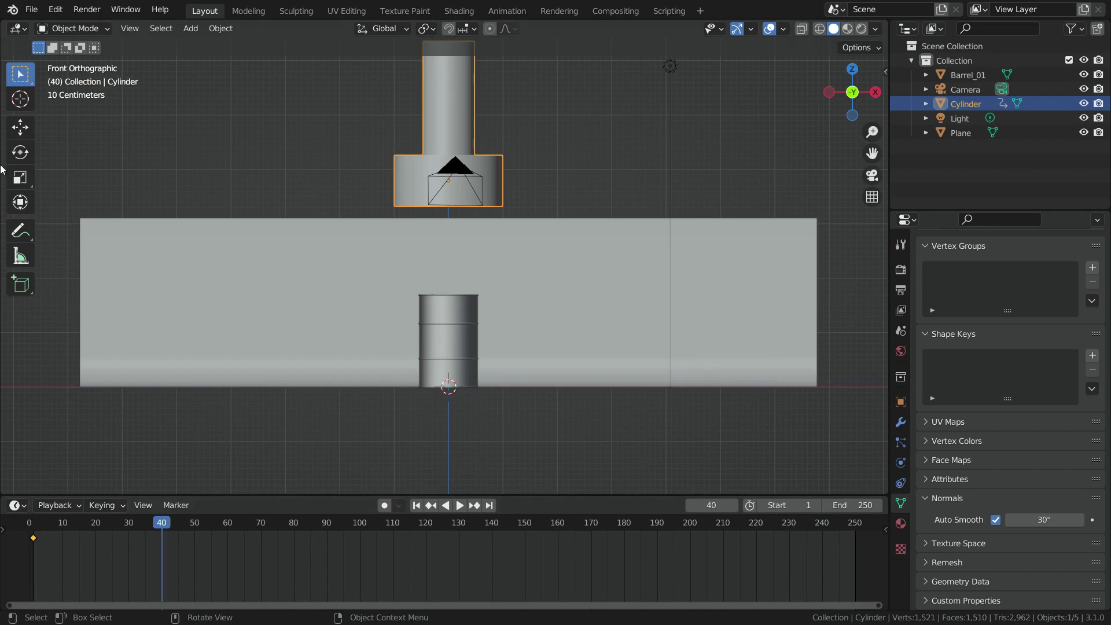
left_click(21, 126)
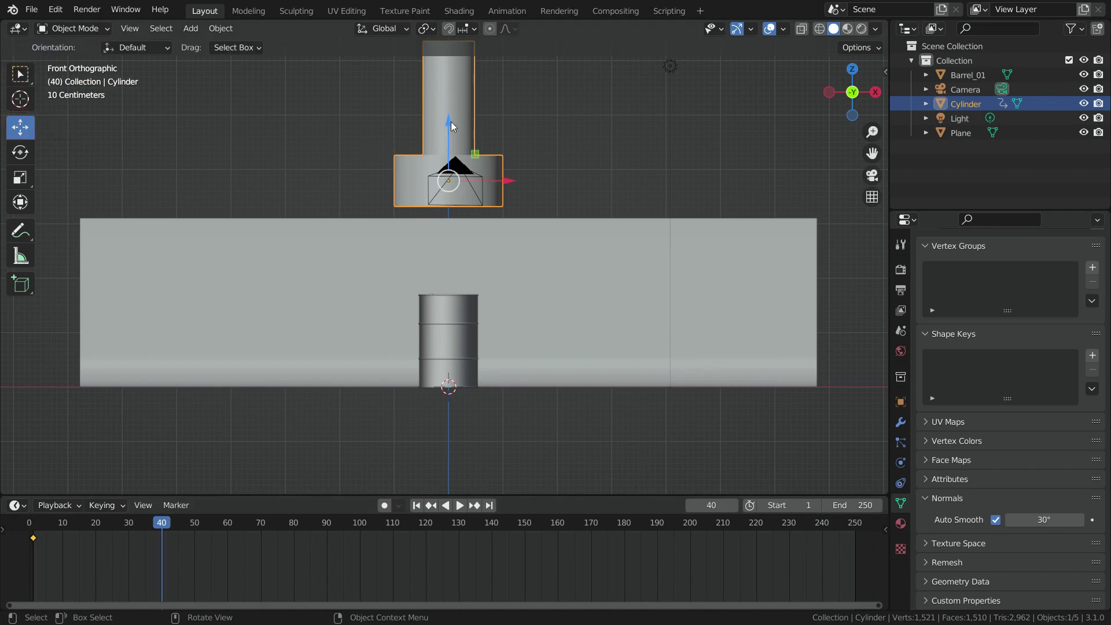
left_click_drag(449, 124, 456, 253)
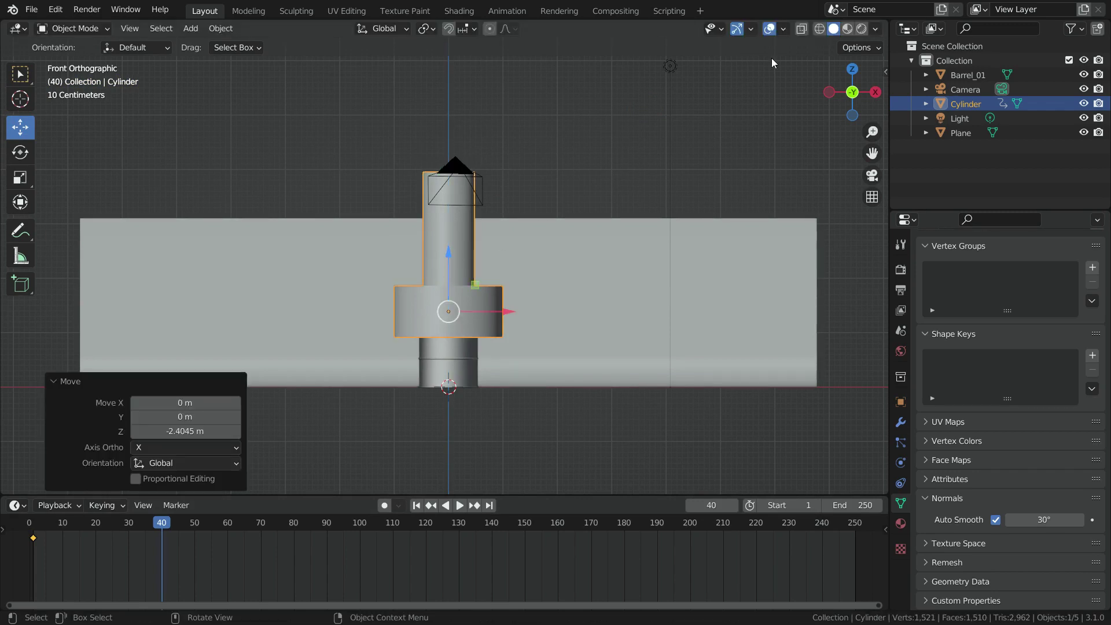
key("i")
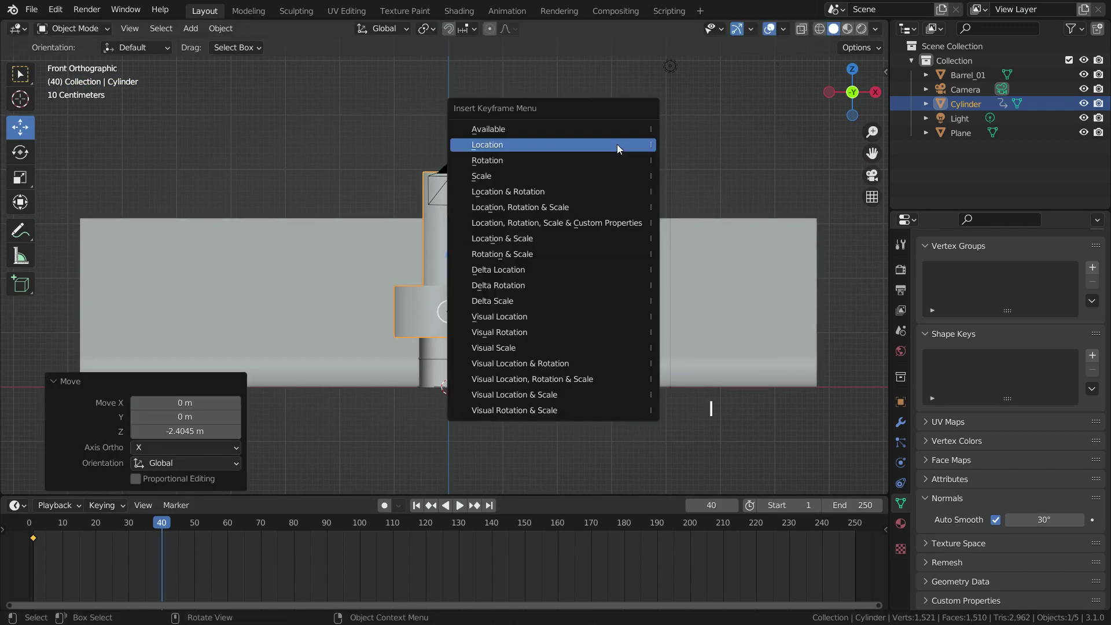
left_click(618, 144)
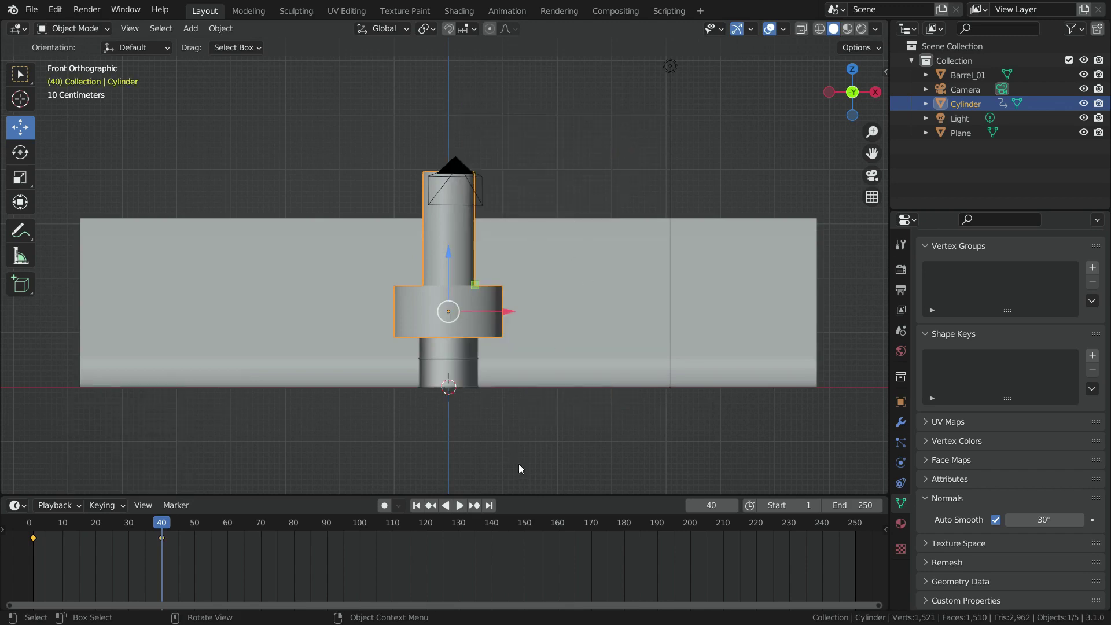
Step: Keyframe the held location at frame 50
left_click(723, 505)
type("50")
key("Return")
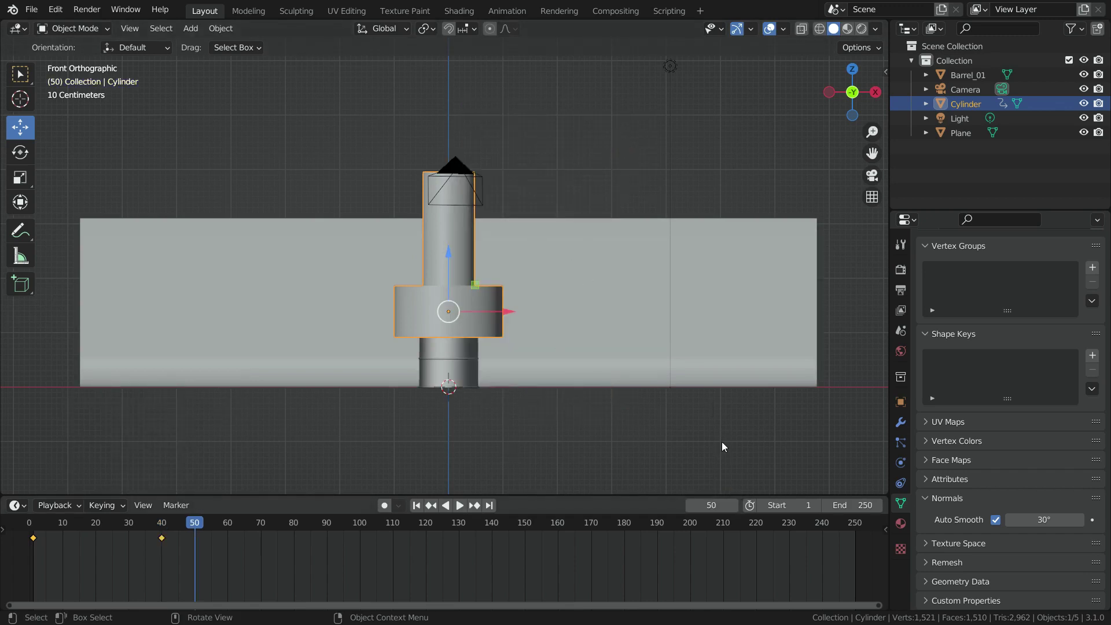
key("i")
left_click(652, 128)
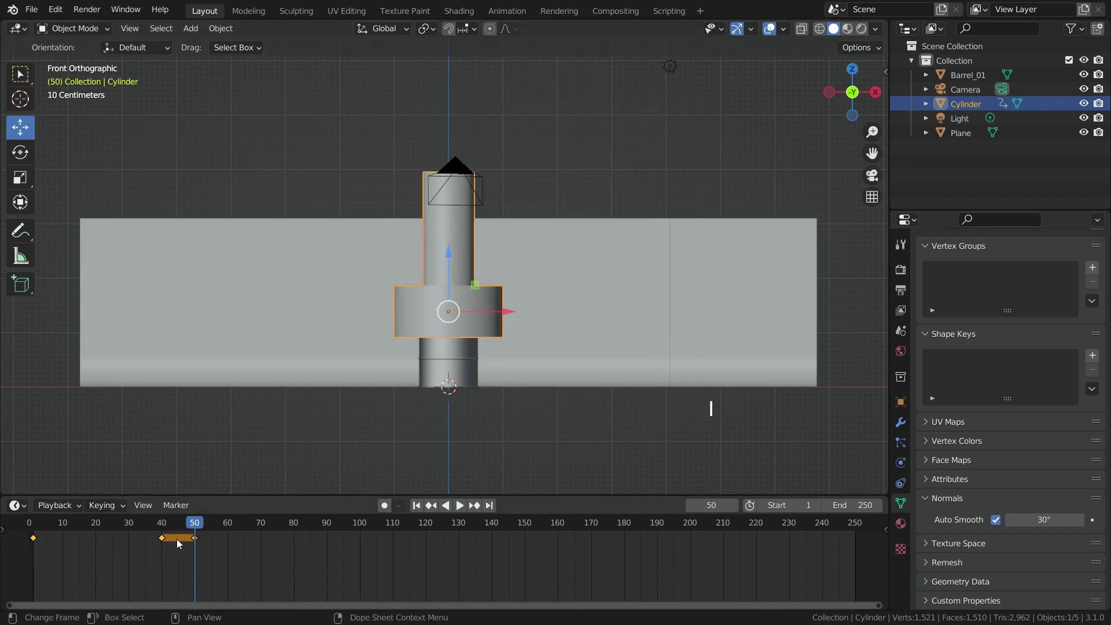
Step: Duplicate the frame-0 keyframe in the Dope Sheet and place it at frame 90
left_click(34, 538)
right_click(57, 548)
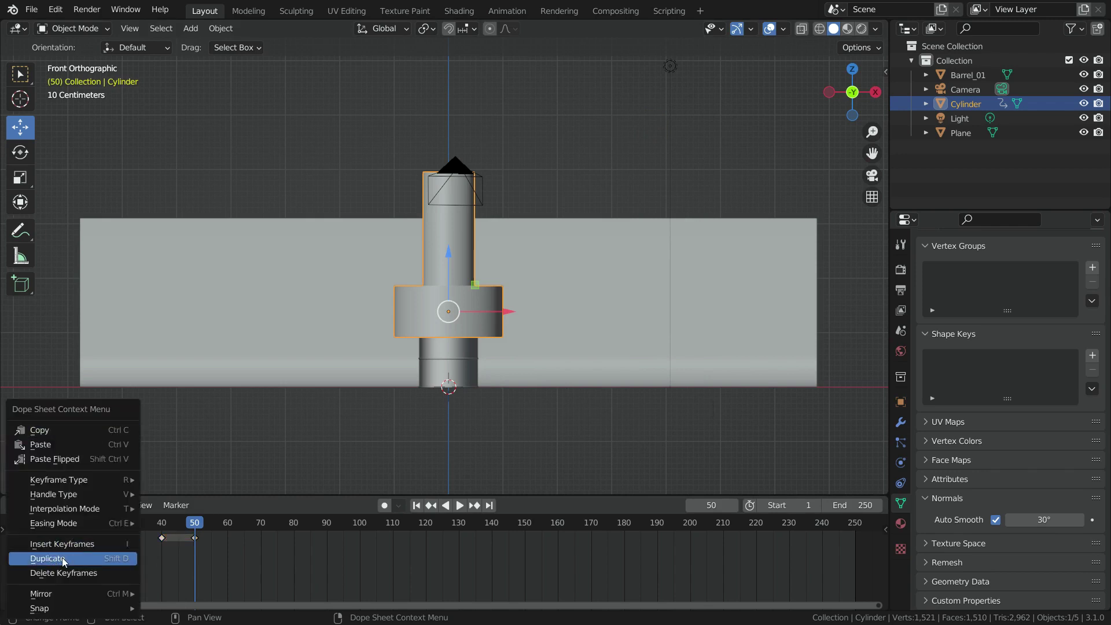
left_click(55, 558)
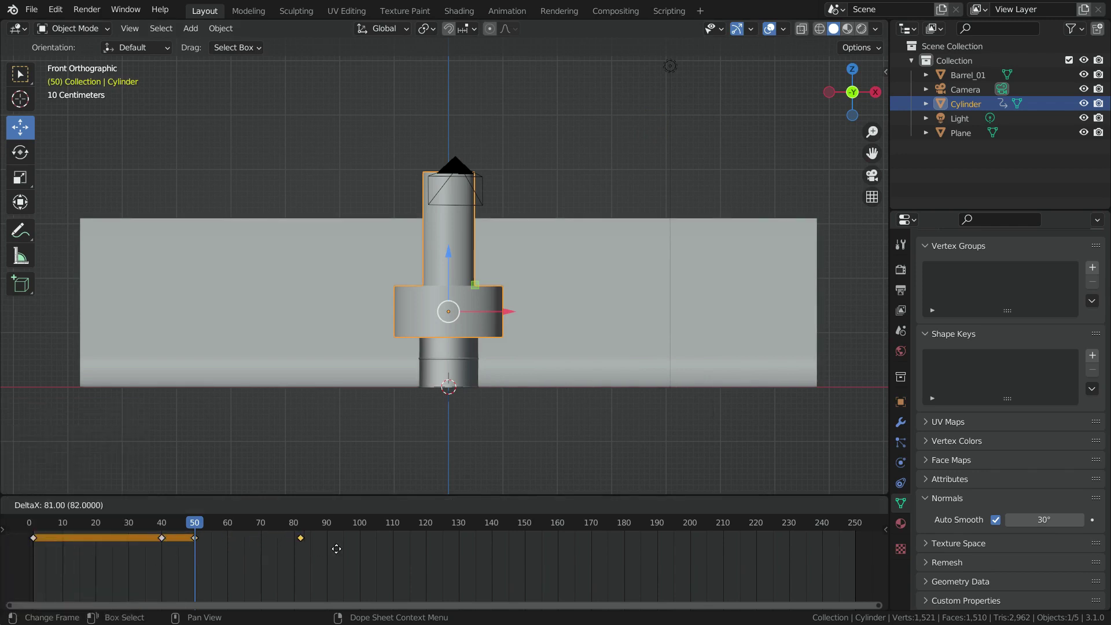
left_click(355, 548)
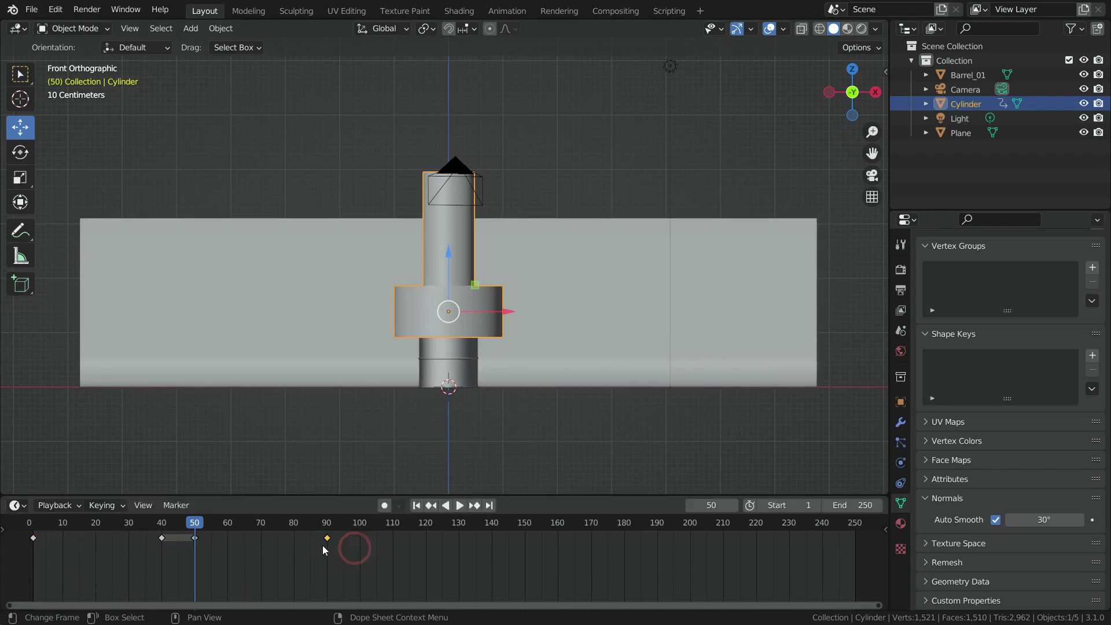
Step: Play the press animation from the start to preview it, then stop
left_click(416, 505)
left_click(459, 506)
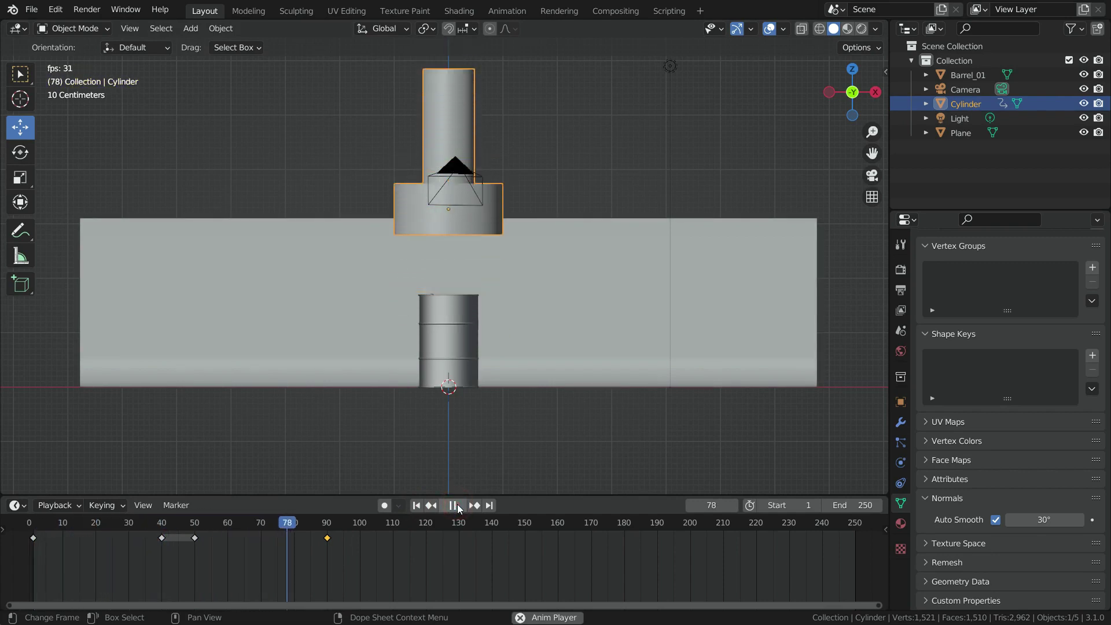
left_click(454, 506)
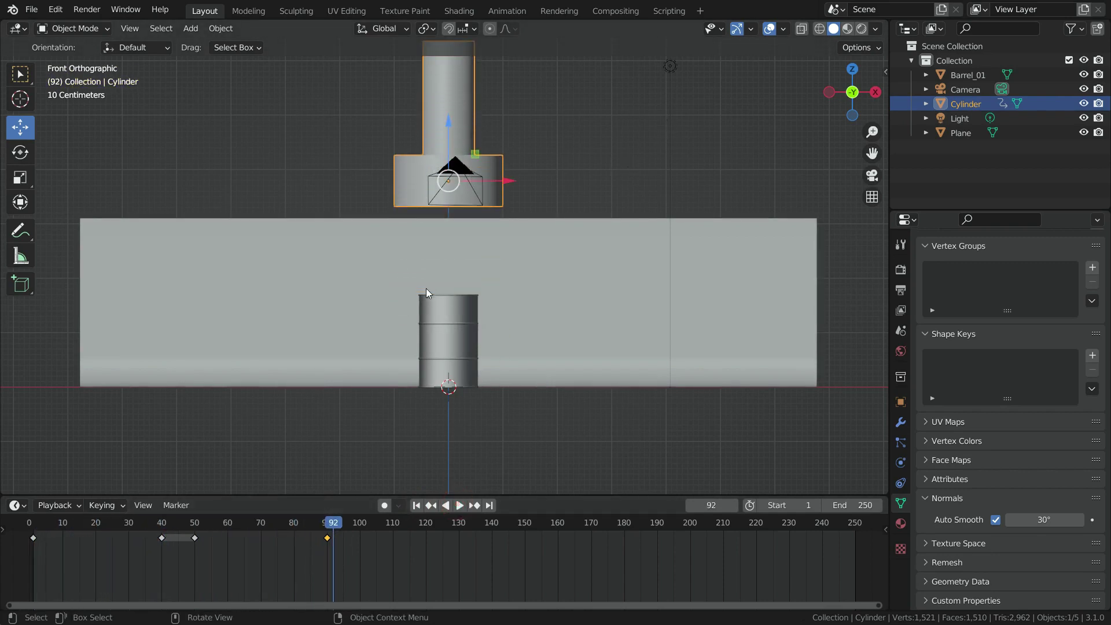
Step: Switch to the Select Box tool and select Barrel_01 in the viewport
scroll(426, 286, "up", 2)
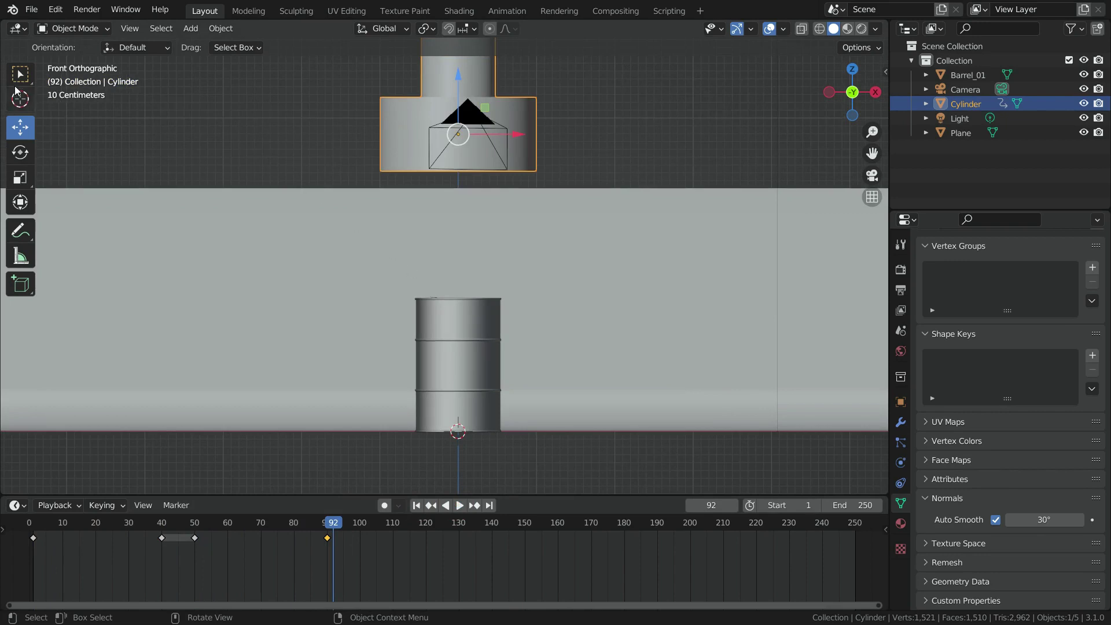
left_click(20, 74)
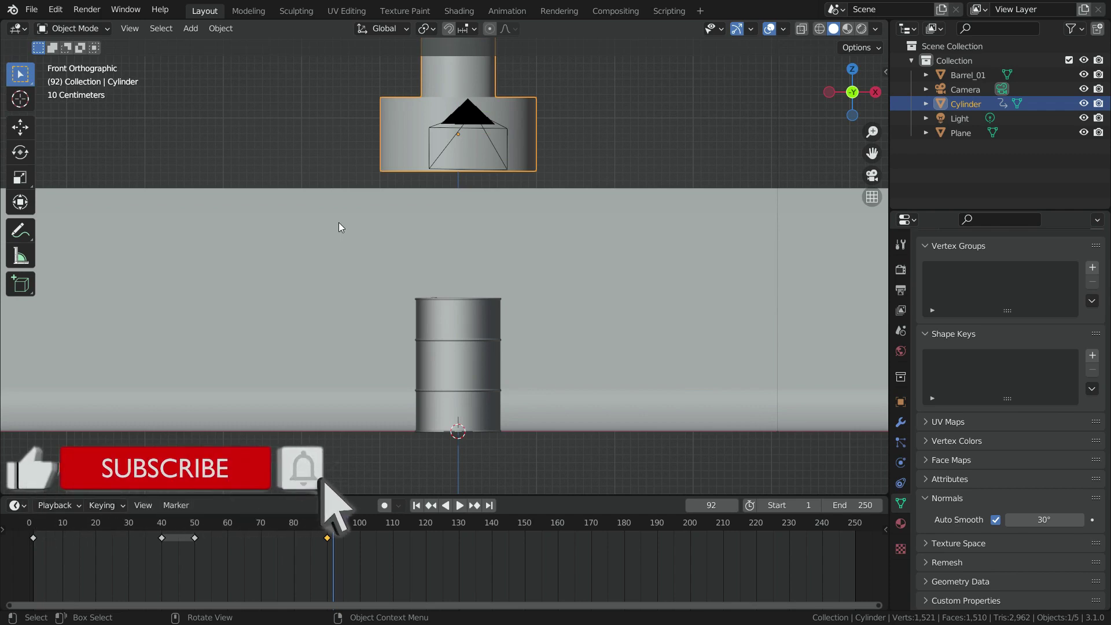
left_click(480, 324)
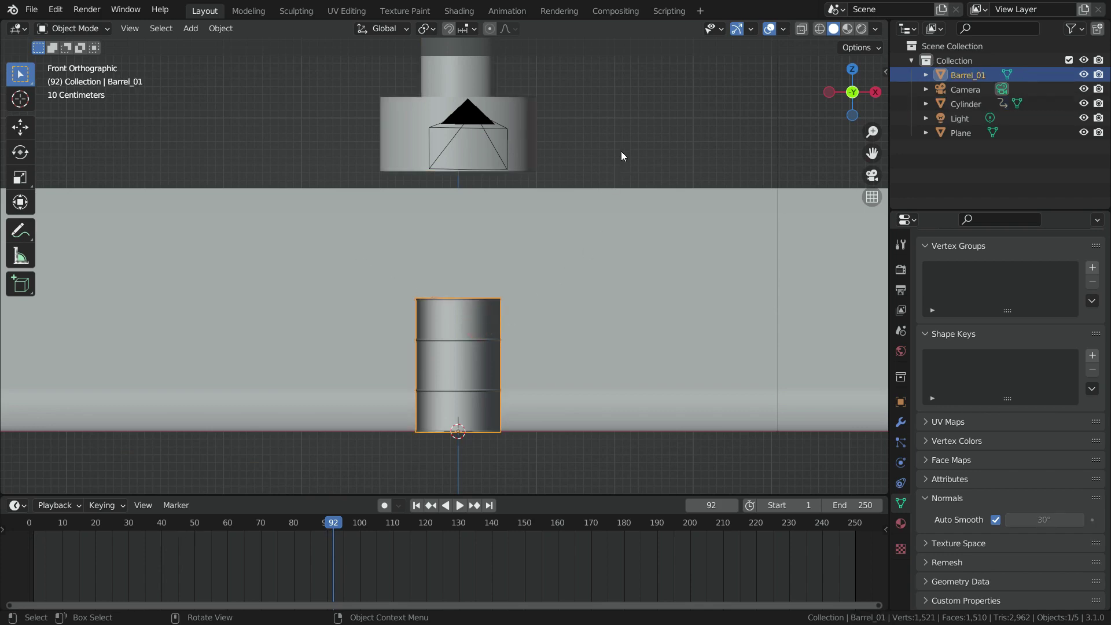
Step: In Edit Mode, add centred loop cuts through the barrel's top and middle bands
key("Tab")
scroll(457, 365, "up", 3)
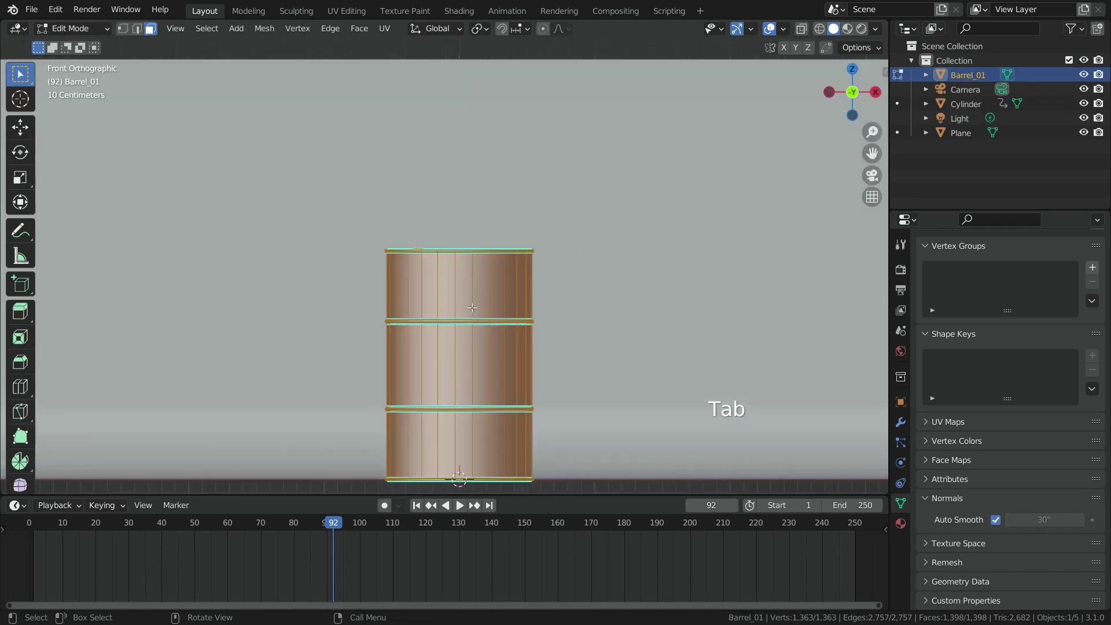
key("ctrl+r")
scroll(468, 283, "up", 2)
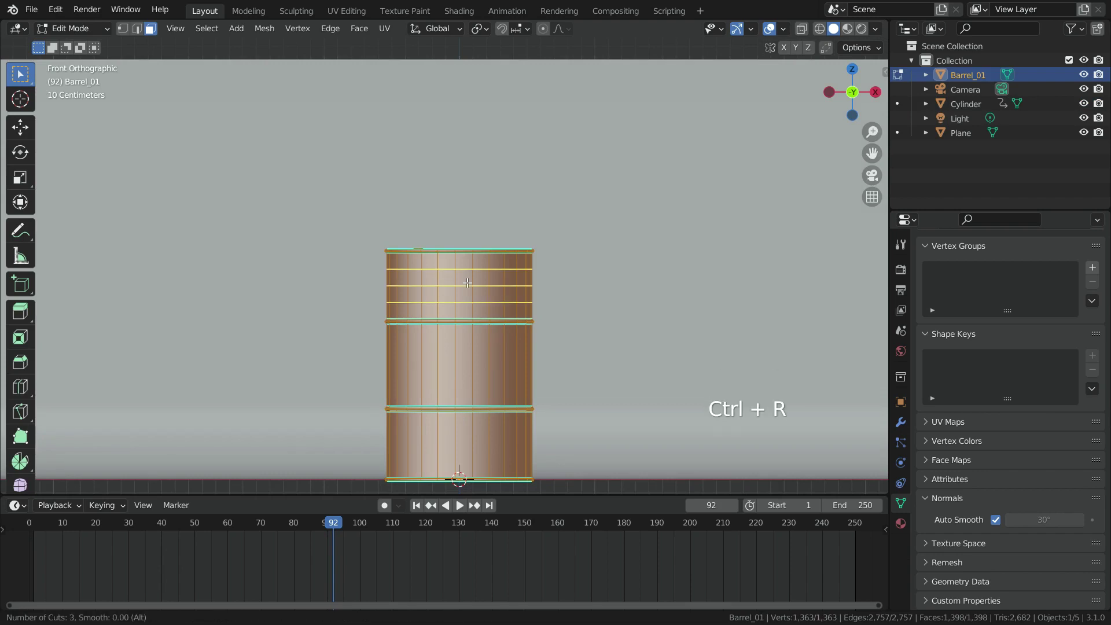
left_click(468, 283)
right_click(467, 283)
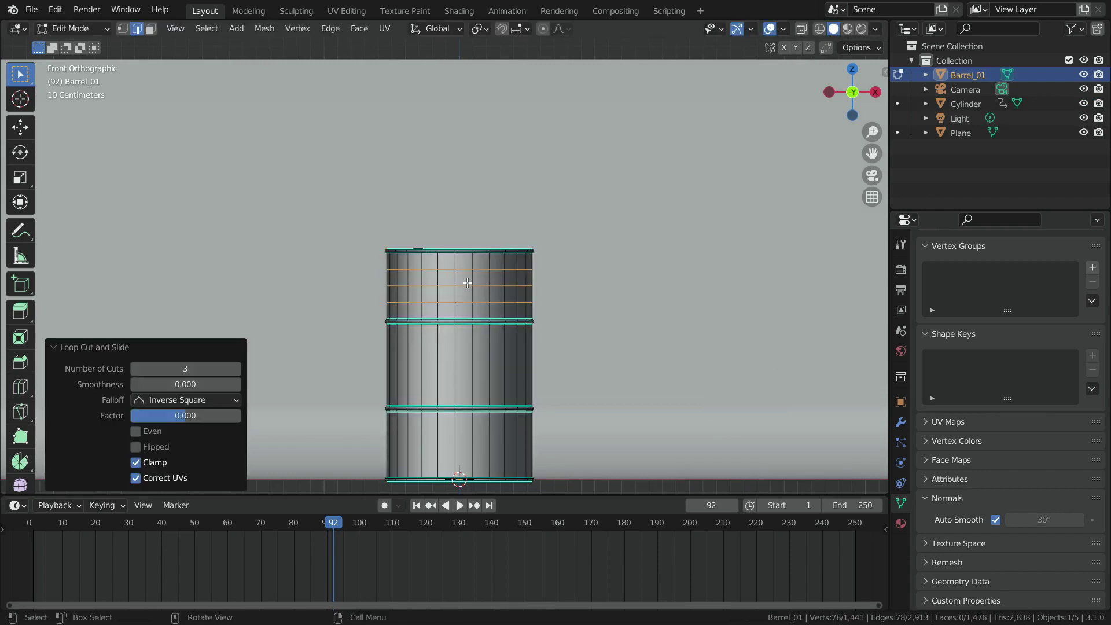
key("ctrl+r")
left_click(483, 380)
right_click(482, 380)
Step: Add centred loop cuts to the barrel's bottom band and return to Object Mode
middle_click_drag(557, 370, 557, 254, "shift")
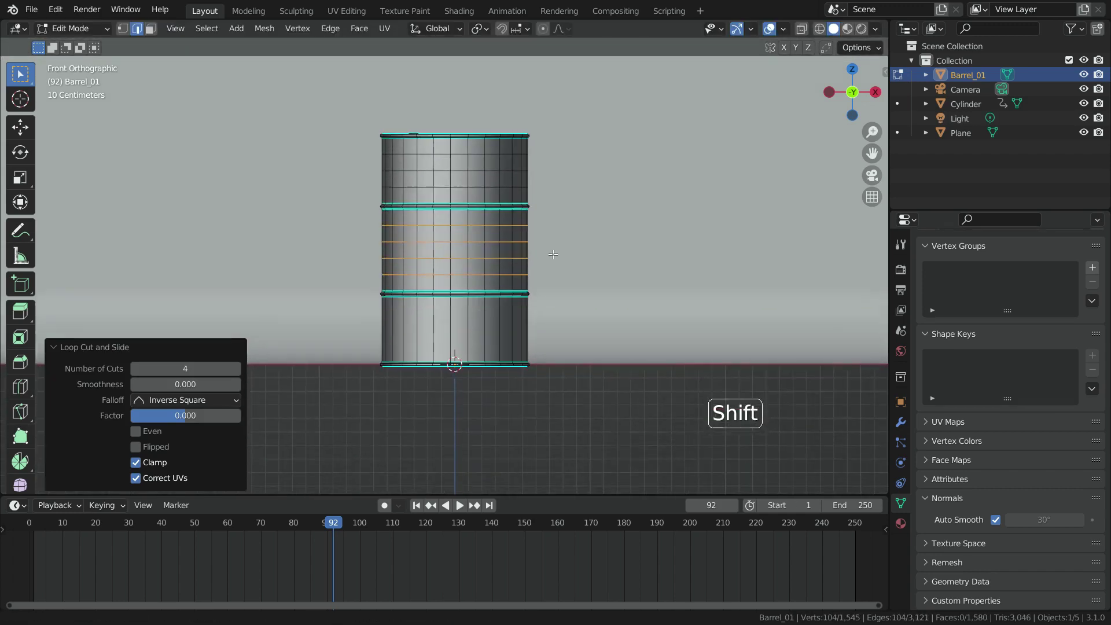
key("ctrl+r")
scroll(483, 335, "up", 1)
left_click(483, 336)
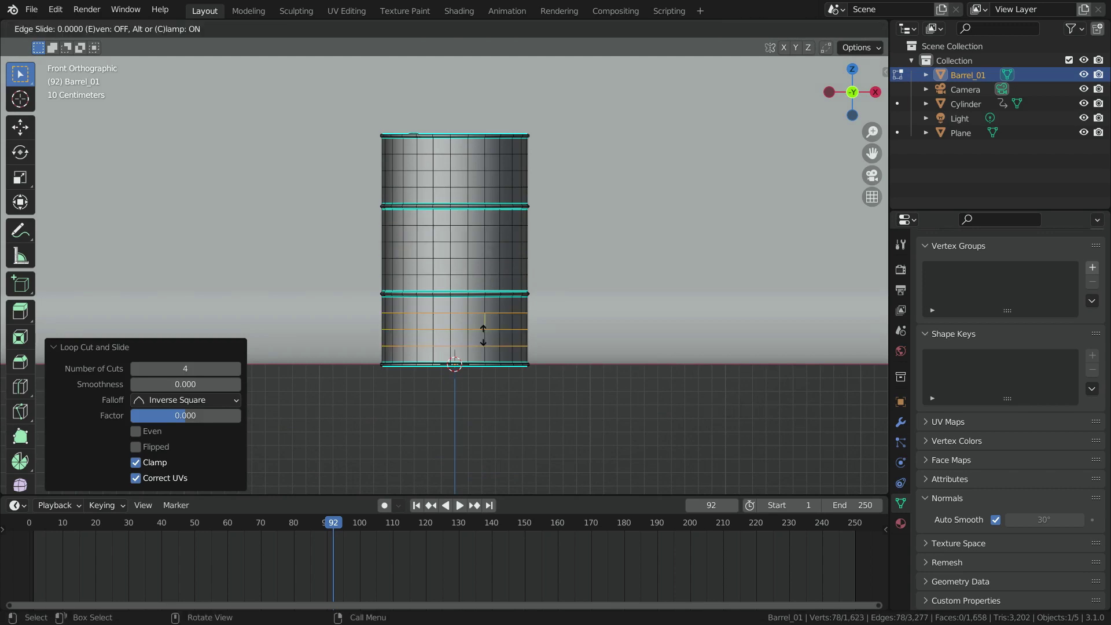
right_click(632, 247)
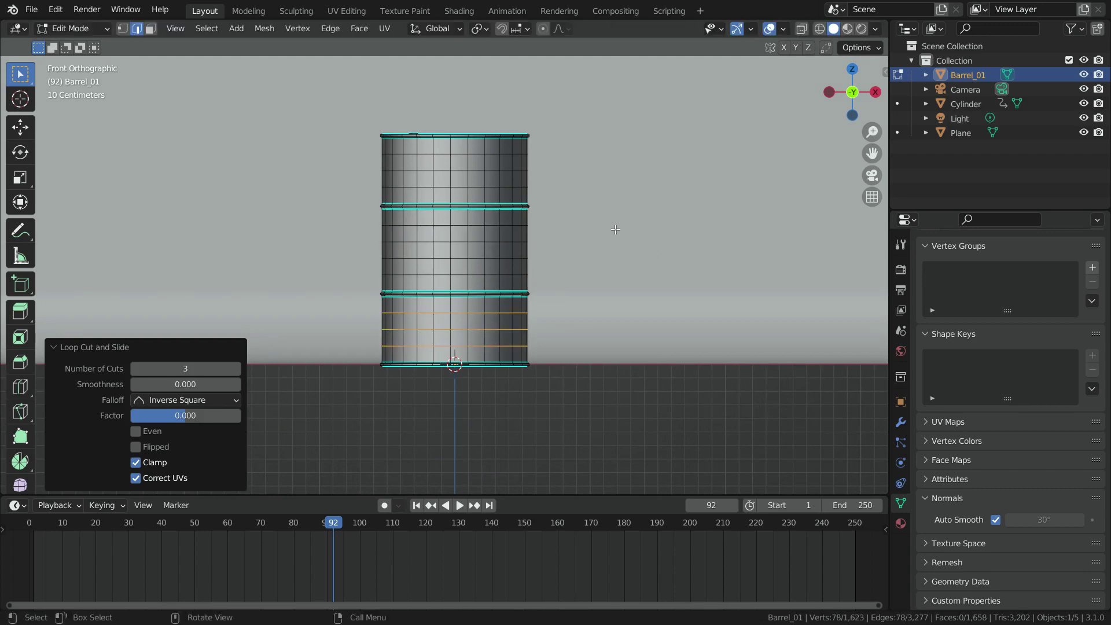
key("Tab")
scroll(588, 256, "down", 3)
scroll(635, 162, "up", 3)
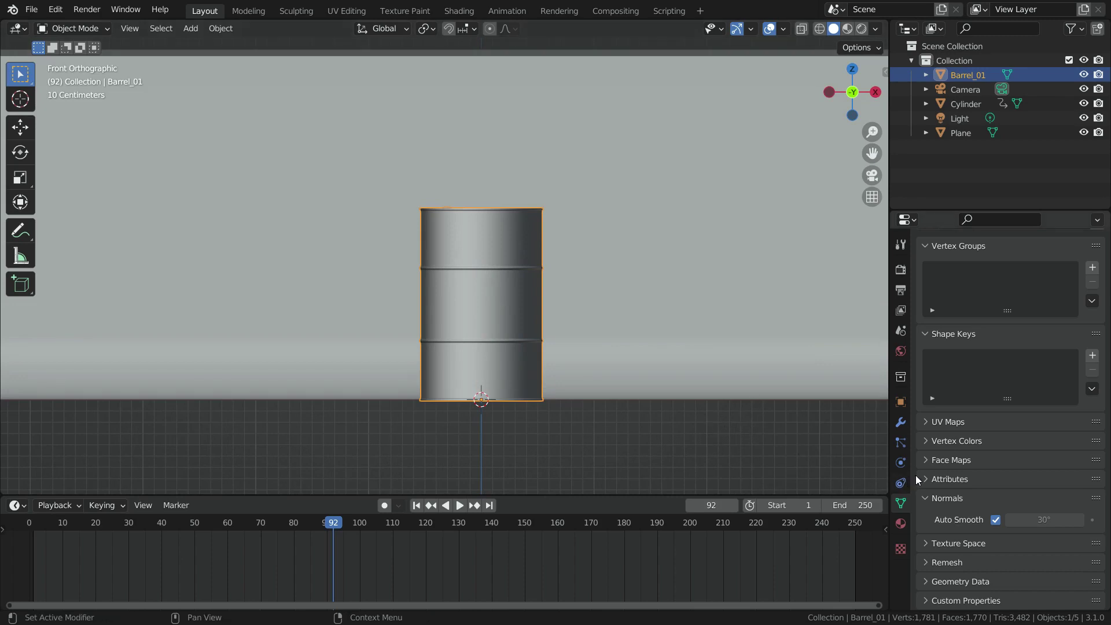
Step: Add Soft Body physics to Barrel_01 and expand its Edges spring settings
left_click(900, 463)
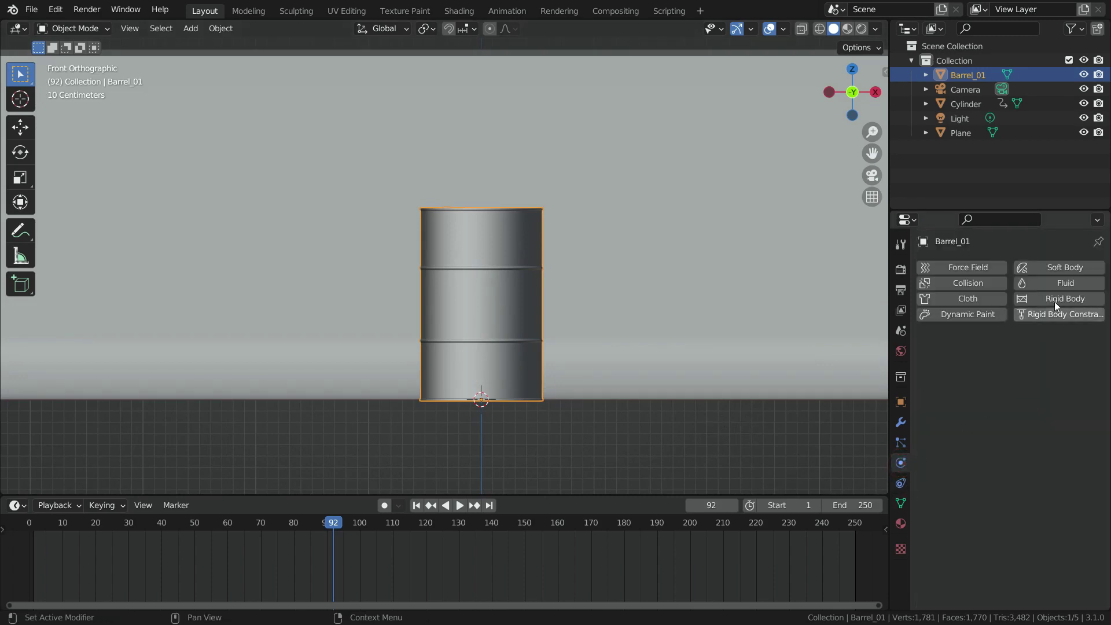
left_click(1057, 268)
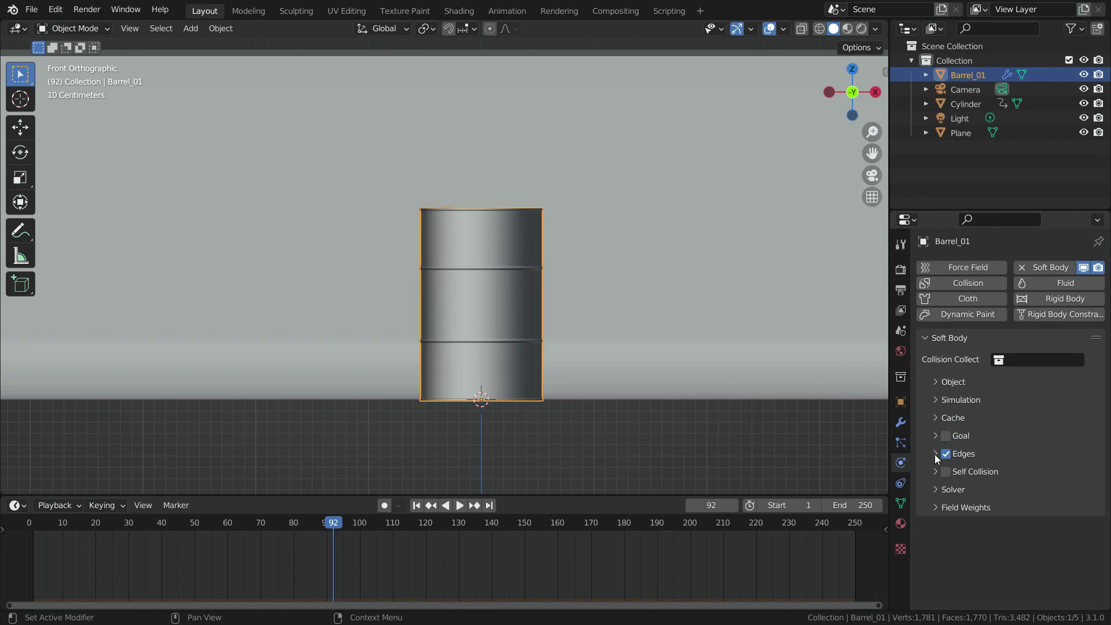
left_click(936, 454)
scroll(947, 455, "down", 3)
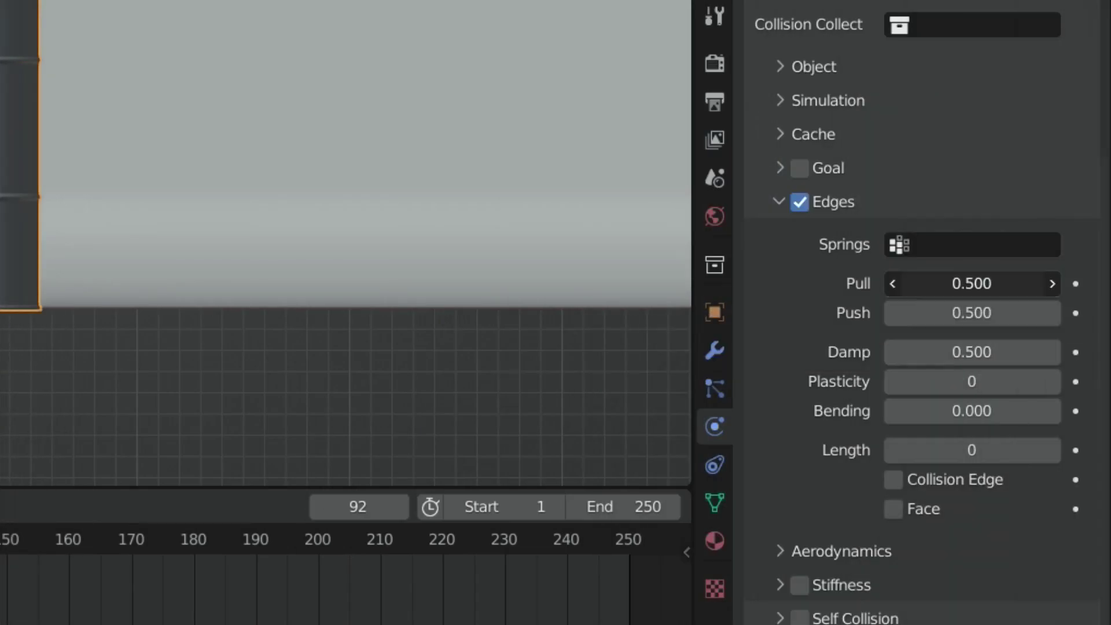
Step: Set the soft body edge springs to Pull 0.95, Push 0.9, Damp 20 and Plasticity 100
left_click(978, 283)
type("0.95")
key("Return")
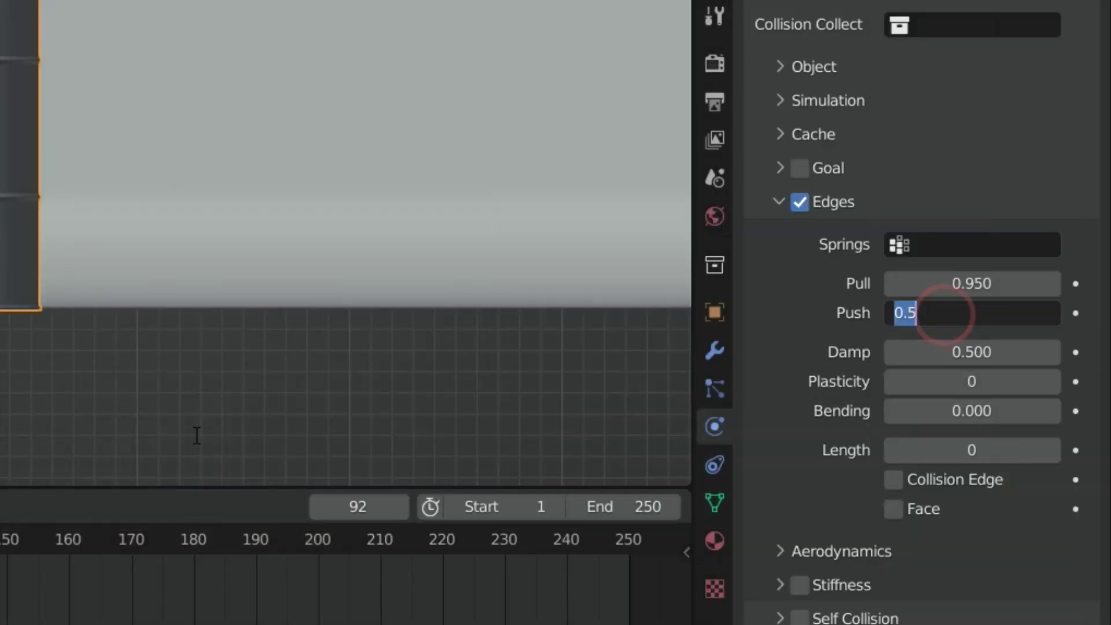
type("0.9")
key("Return")
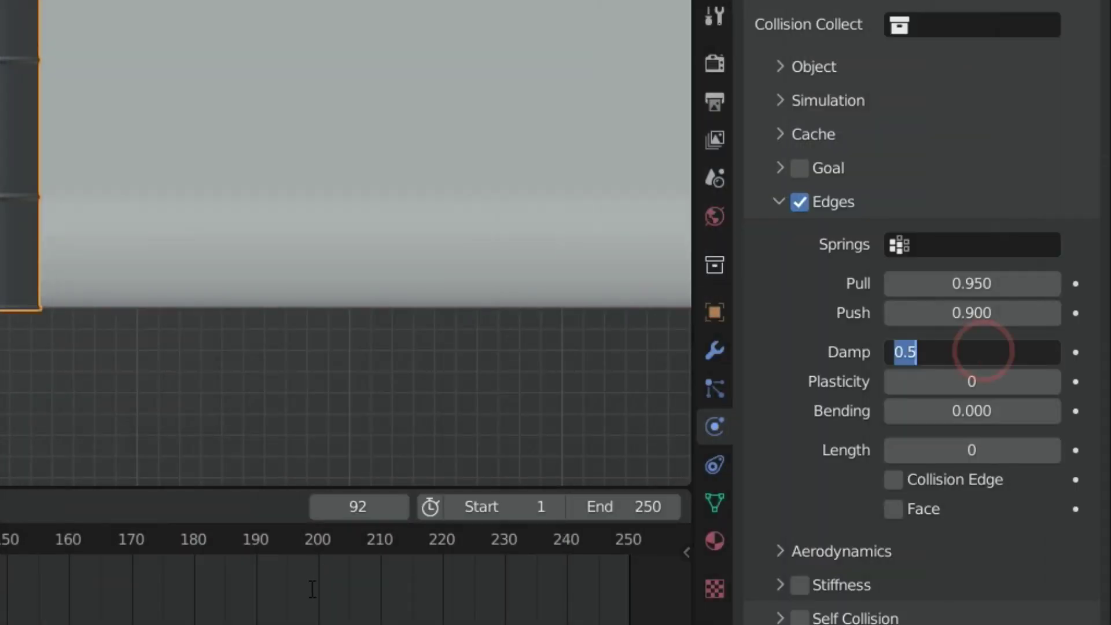
type("20")
key("Return")
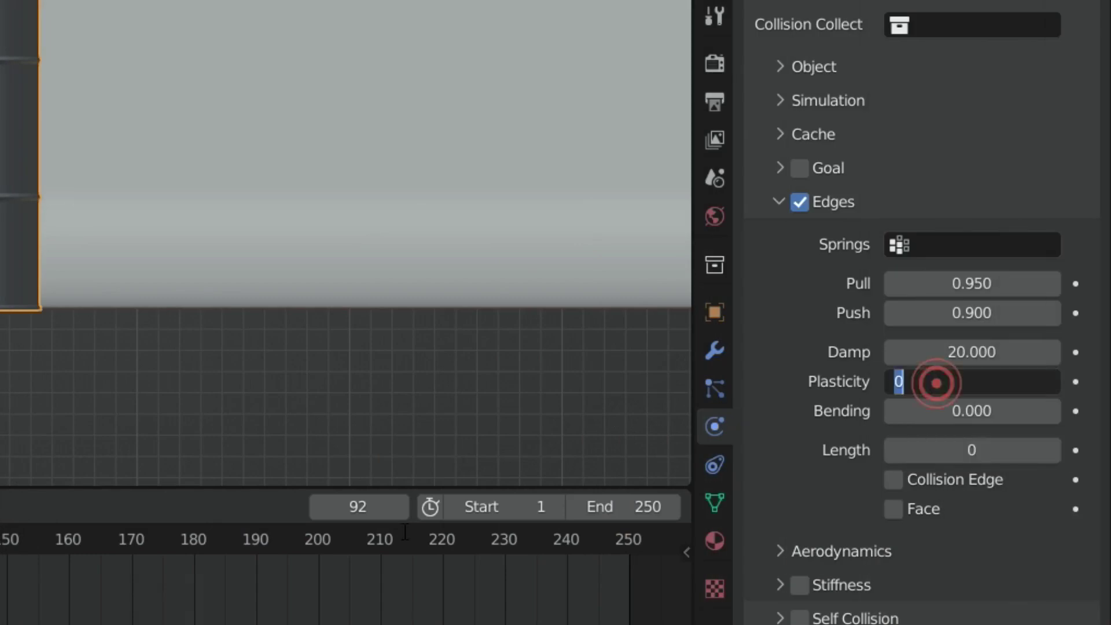
type("100")
key("Return")
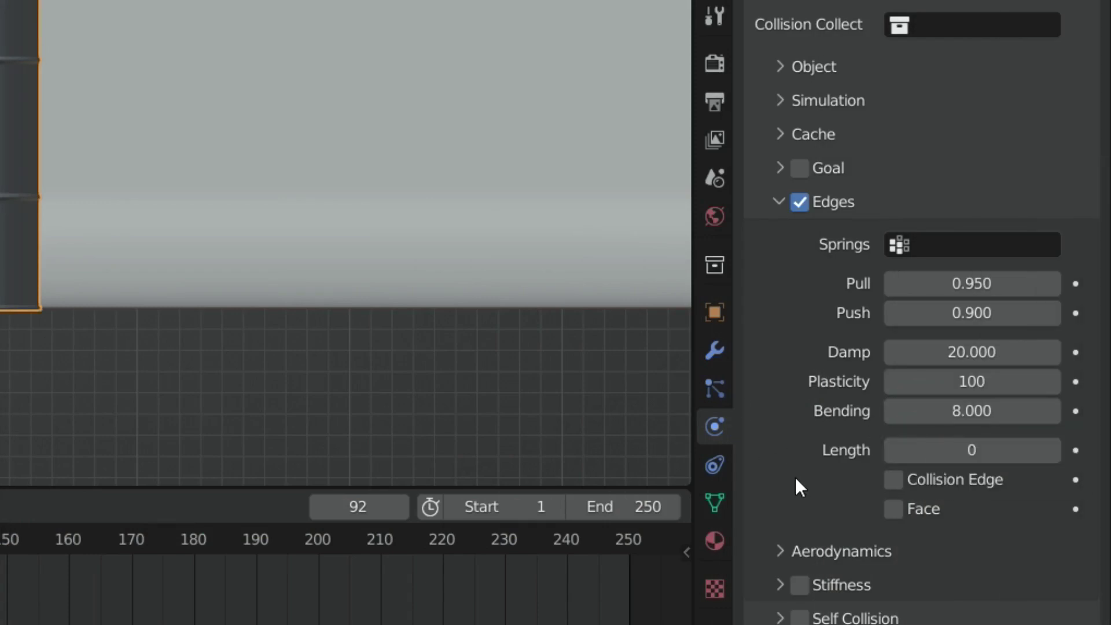
Step: Enable soft body Self Collision and set the solver's Step Size Min to 50
left_click(797, 617)
scroll(751, 473, "down", 5)
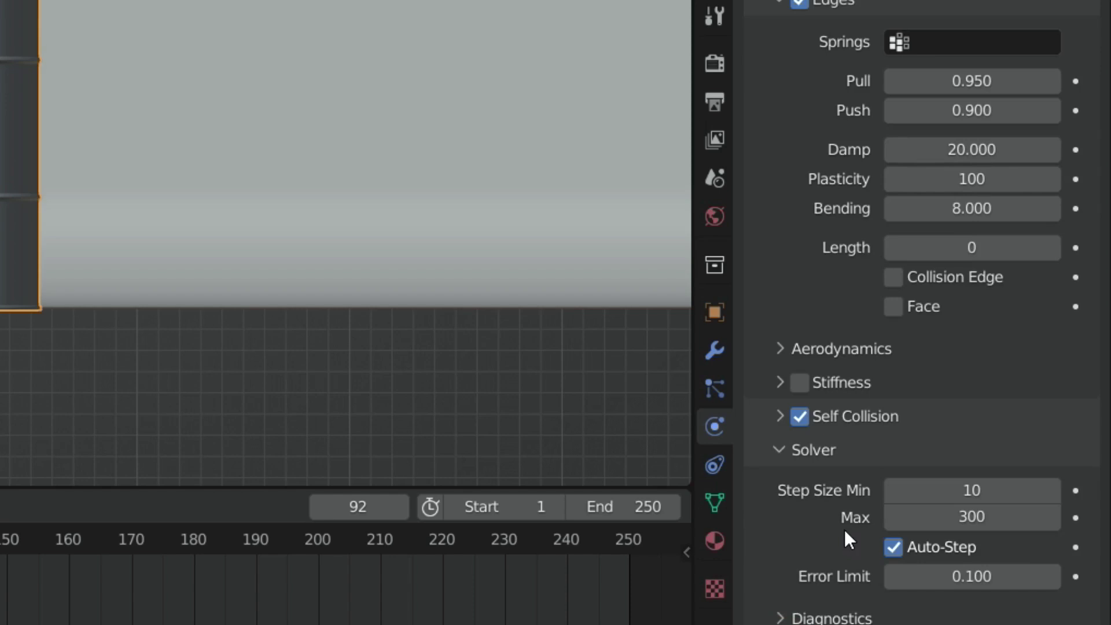
left_click(993, 493)
type("50")
key("Return")
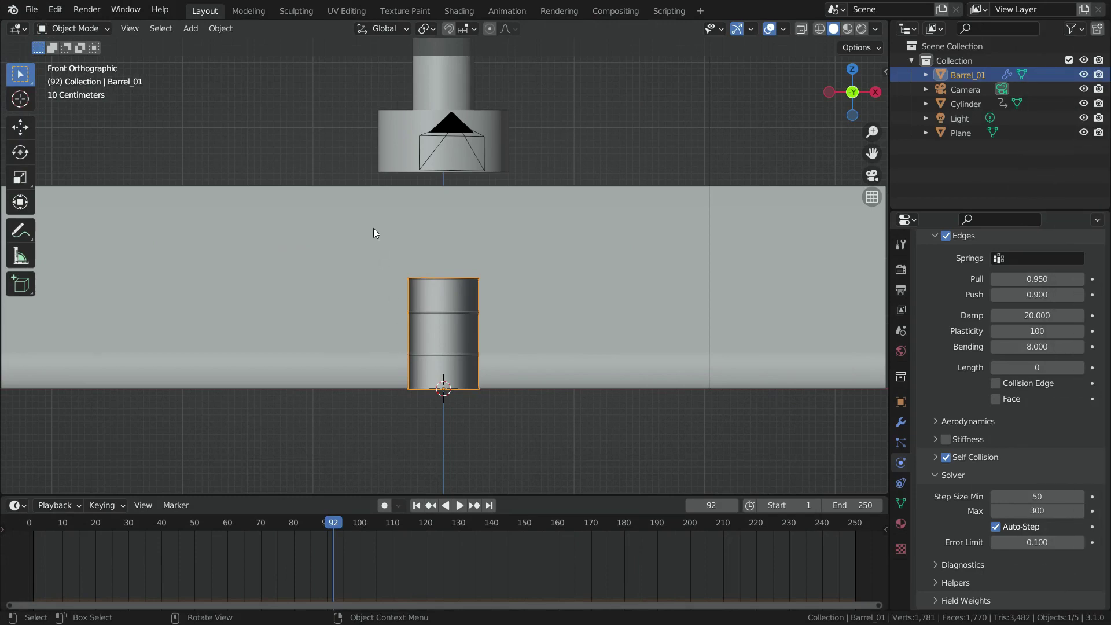
Step: Give the press cylinder Collision physics with softbody damping 0.8
left_click(391, 129)
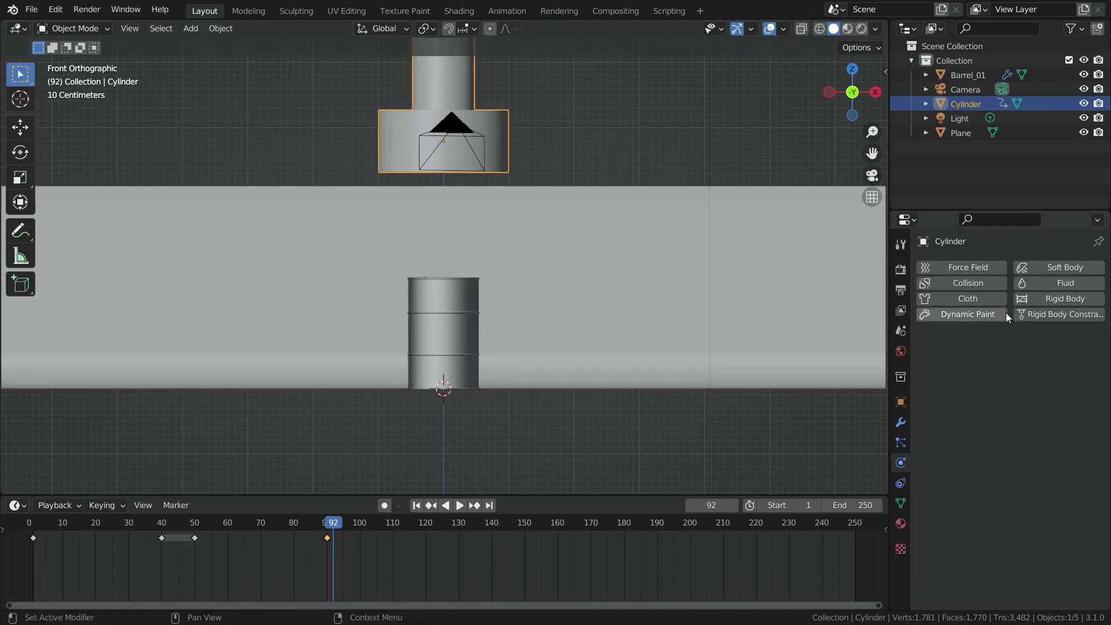
left_click(968, 287)
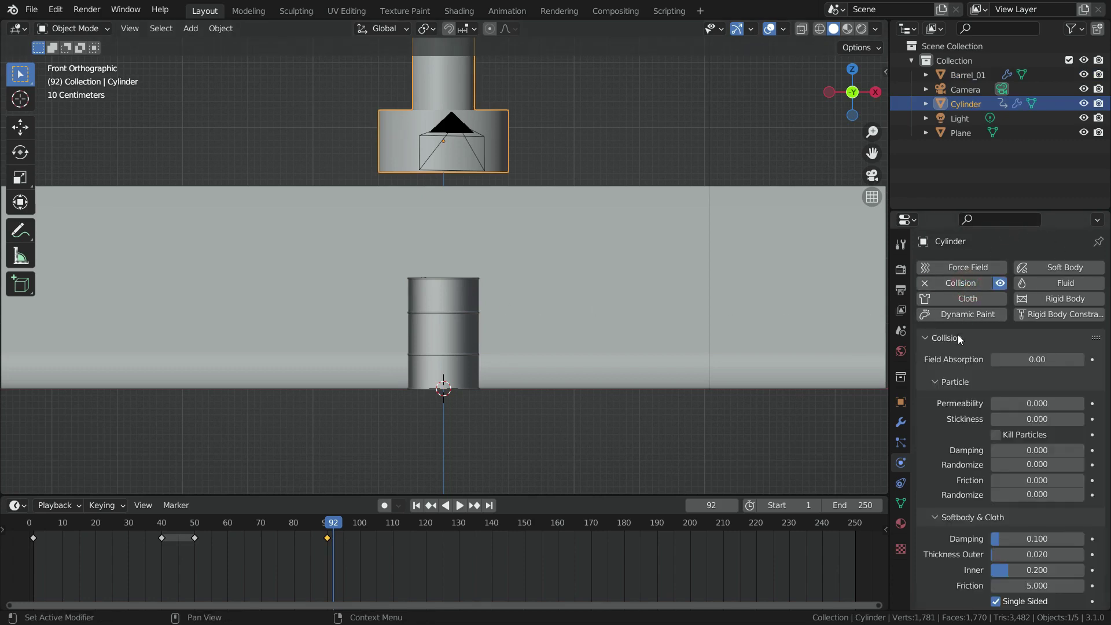
scroll(959, 455, "down", 1)
left_click(1036, 518)
type("0.8")
key("Return")
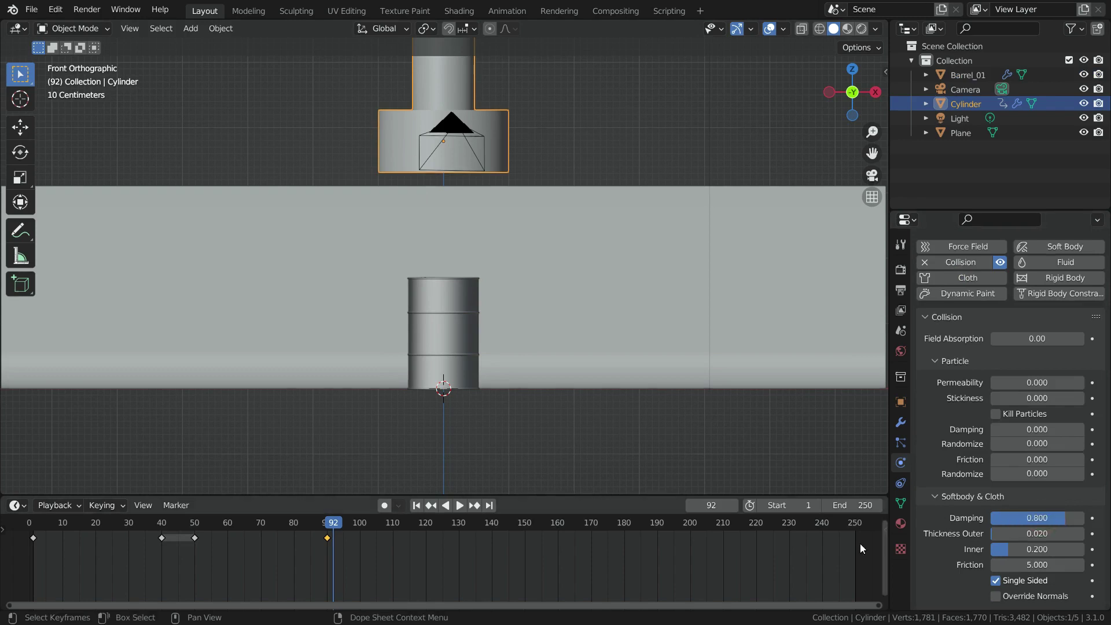
Step: Give the backdrop plane Collision physics with softbody damping 0.8
left_click(614, 210)
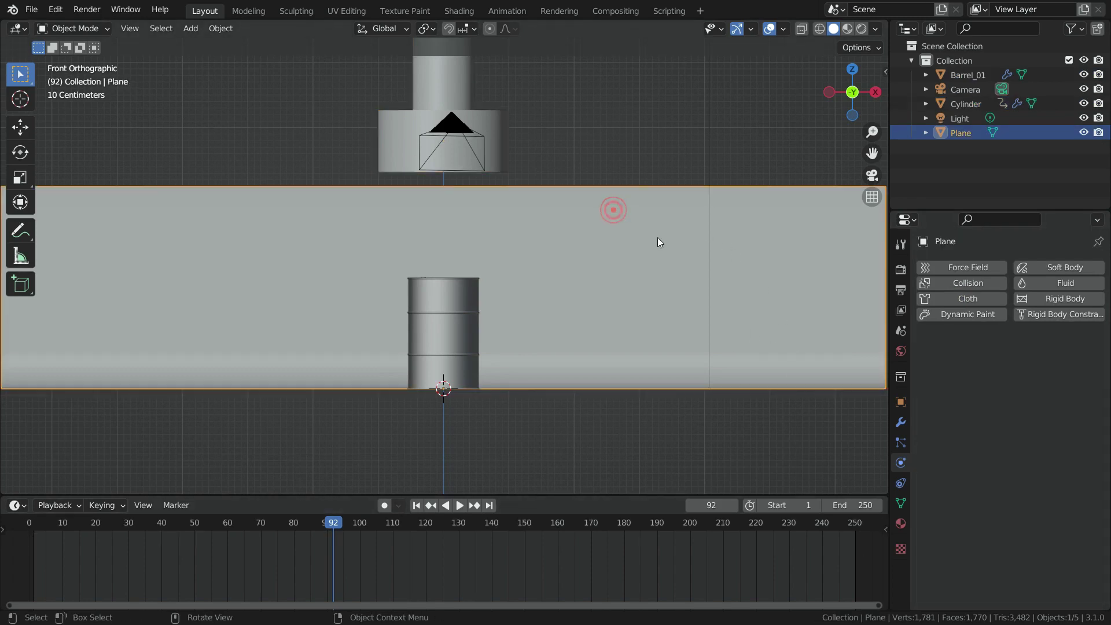
left_click(960, 283)
scroll(1019, 452, "down", 1)
left_click(1036, 518)
type("0.8")
key("Return")
Step: Move Barrel_01 about 0.02 m up along the global Z axis
scroll(457, 375, "up", 4)
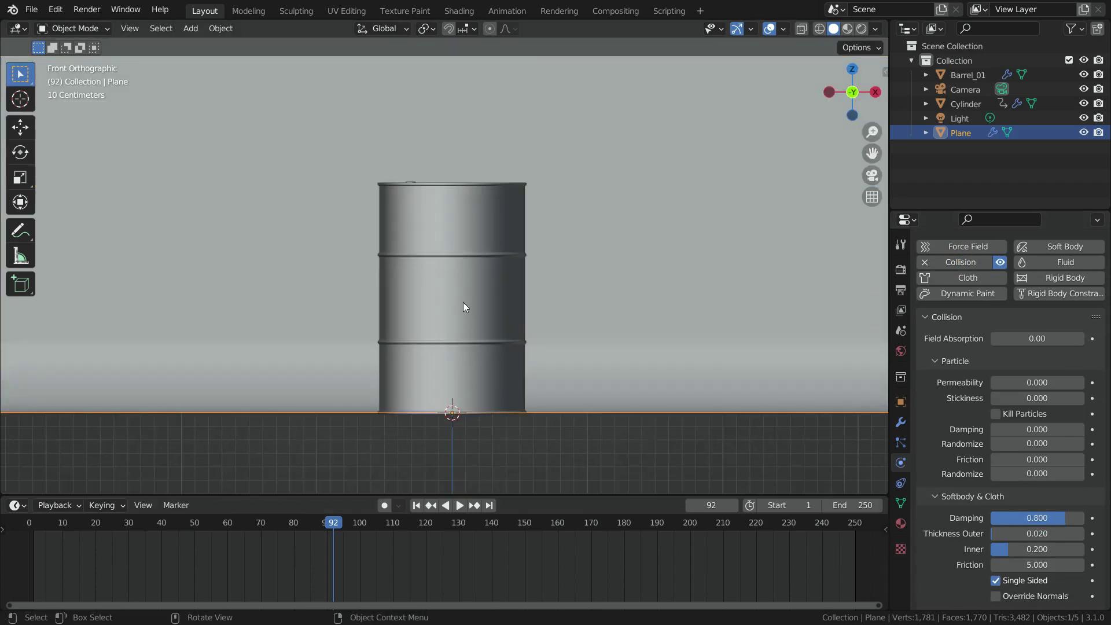
left_click(463, 303)
scroll(463, 408, "up", 5)
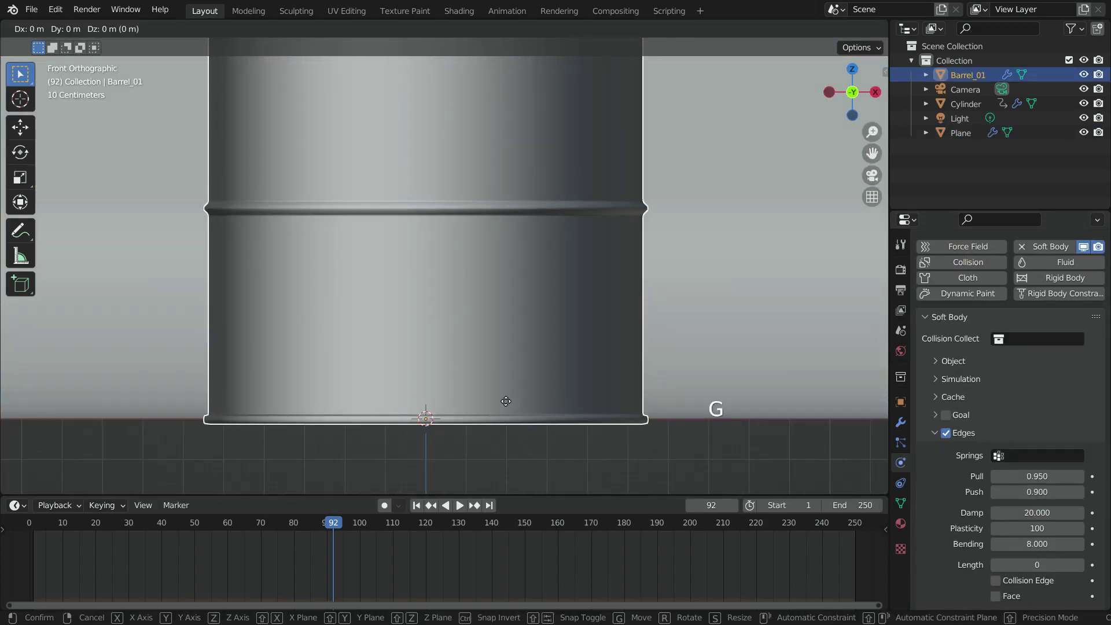
key("z")
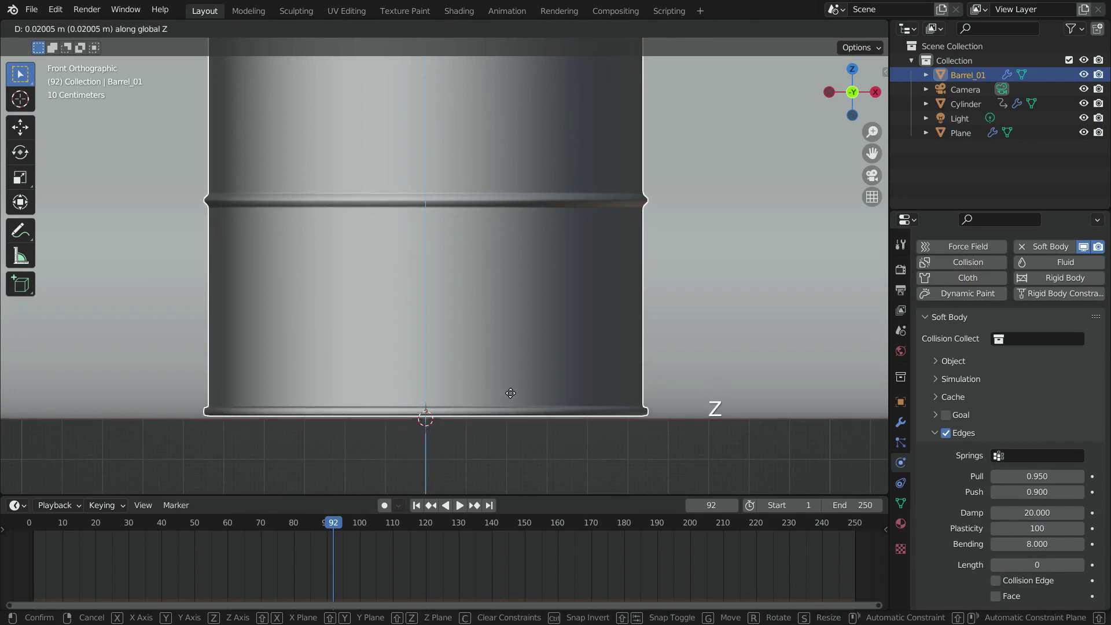
left_click(510, 394)
Step: Set the soft body cache Simulation Start to 24 and jump to frame 24
scroll(505, 458, "down", 8)
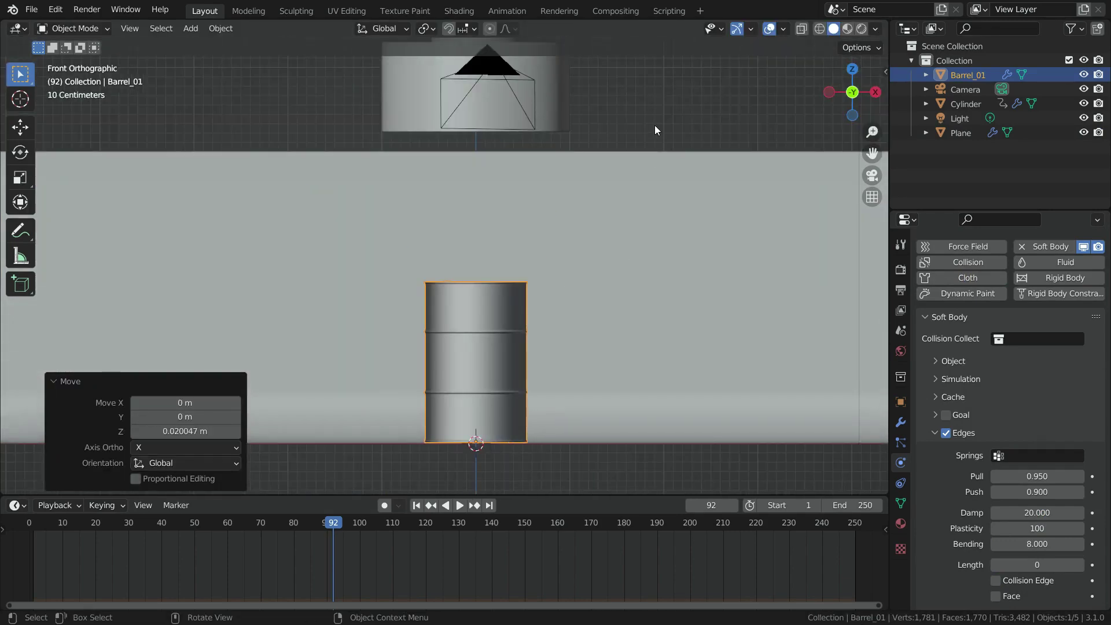
left_click(933, 396)
scroll(974, 431, "down", 3)
scroll(974, 439, "down", 2)
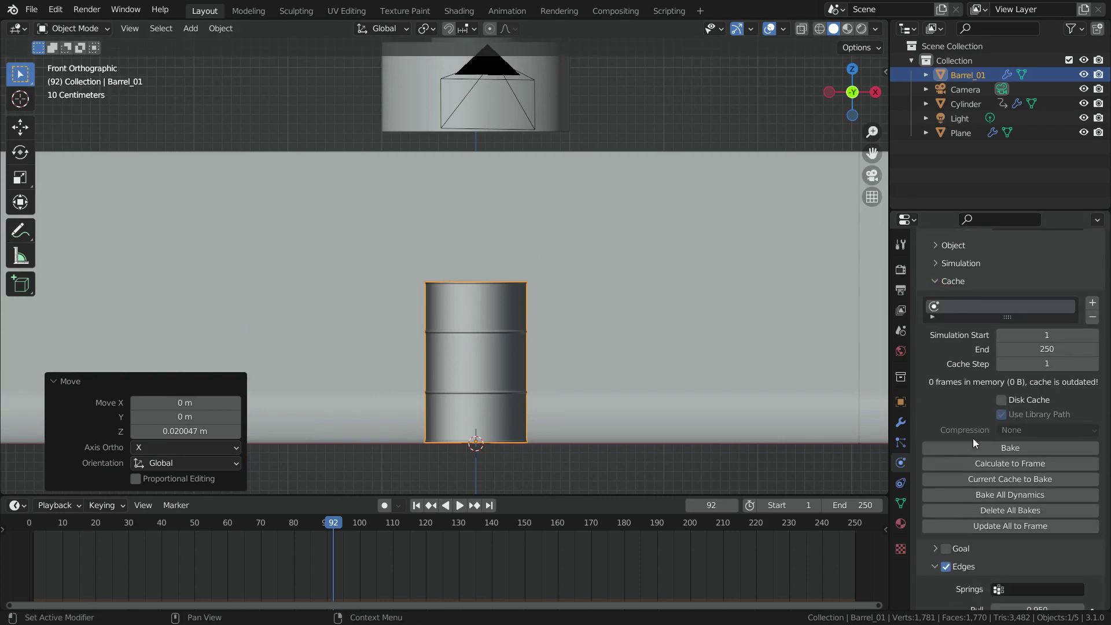
left_click(1052, 337)
type("24")
key("Return")
left_click(711, 506)
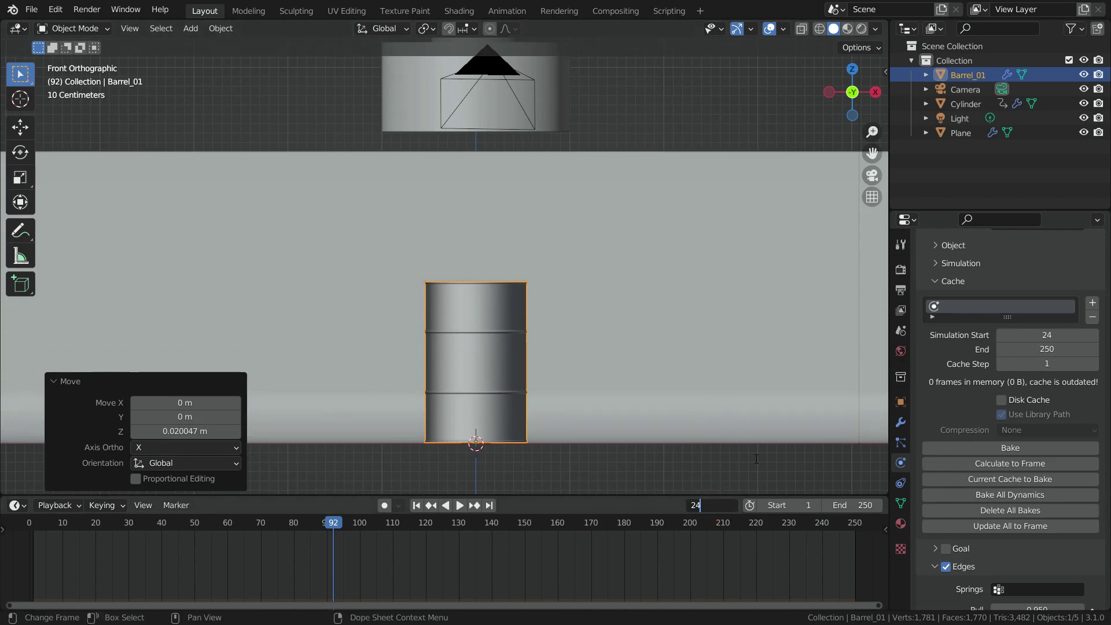
key("Return")
Step: Set the soft body cache Simulation End to frame 40
scroll(509, 267, "up", 5)
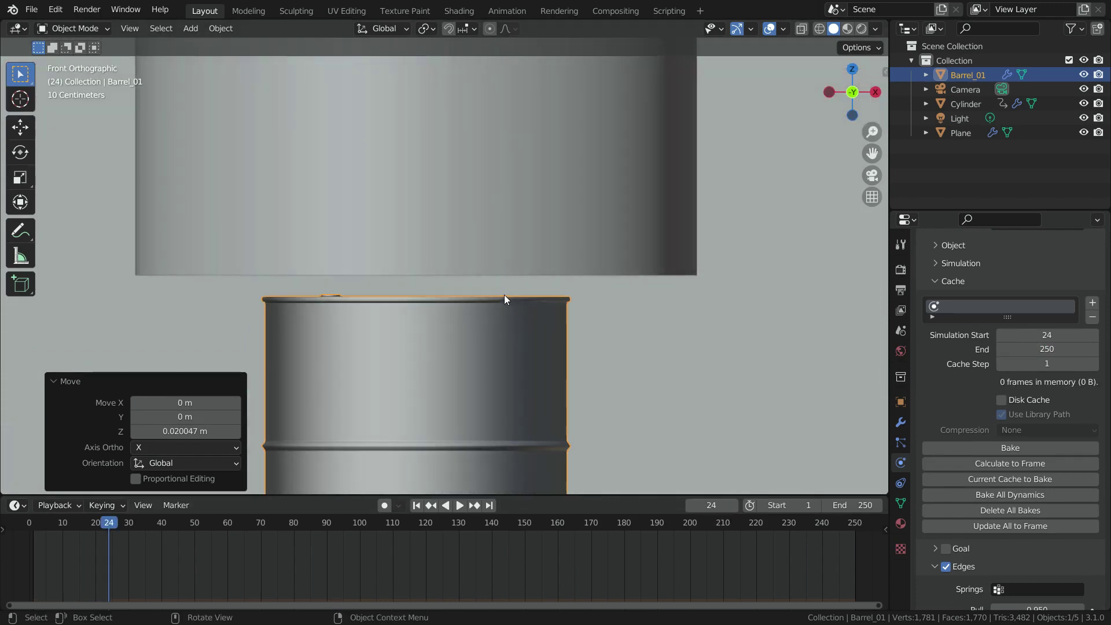
scroll(485, 283, "down", 4)
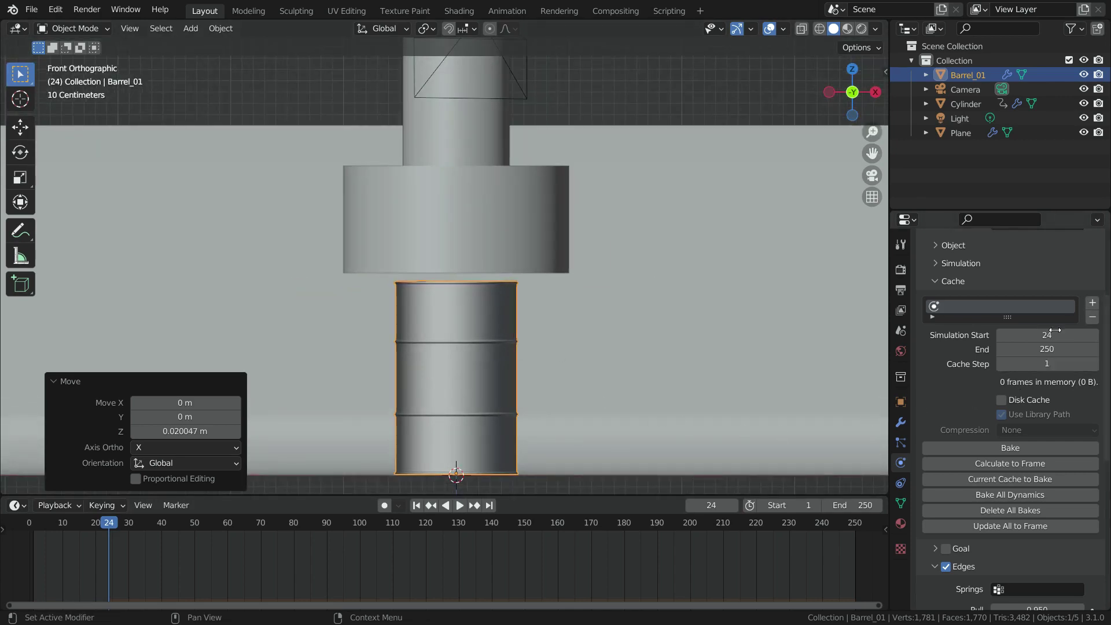
left_click(1036, 349)
type("40")
key("Return")
Step: Set the scene end frame to 100, return to frame 1 and bake the soft body
left_click(854, 505)
type("100")
key("Return")
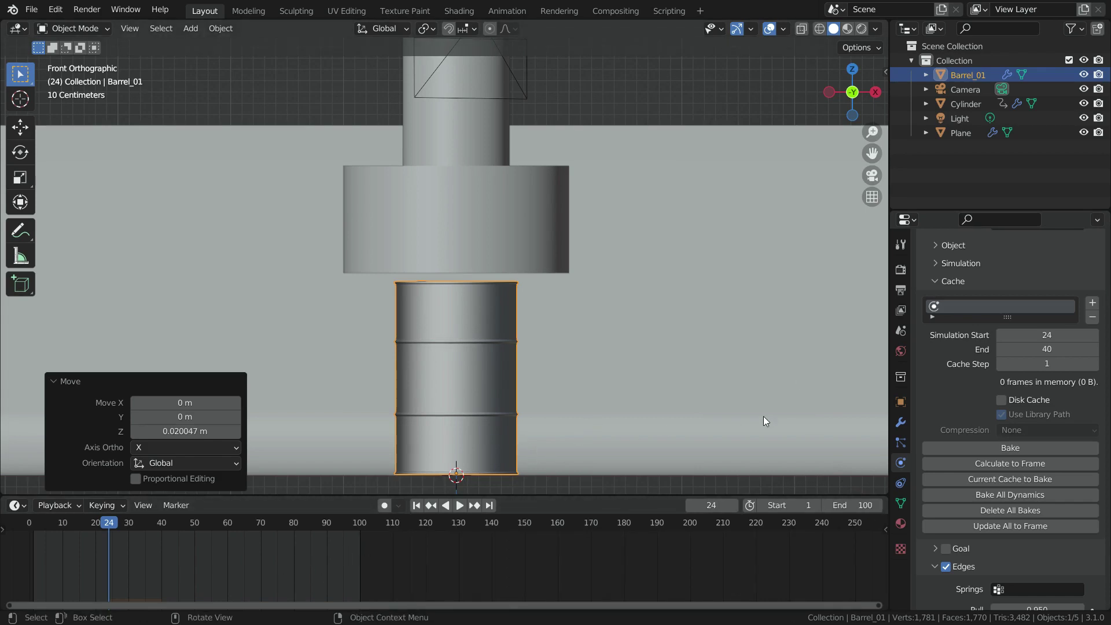
key("shift+Left")
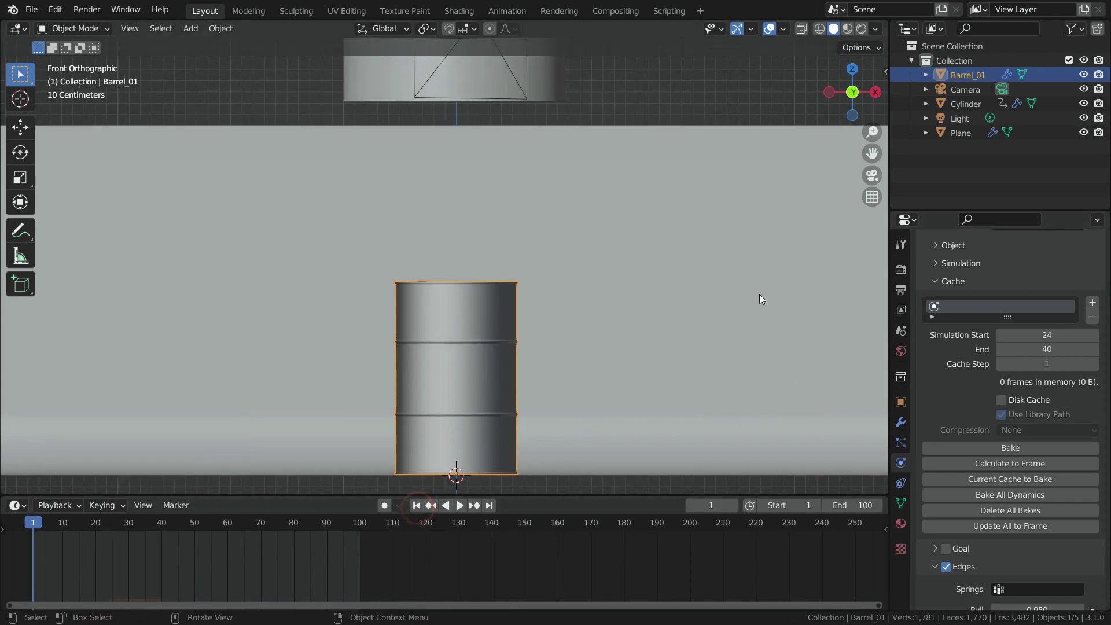
scroll(546, 398, "down", 2)
left_click(995, 448)
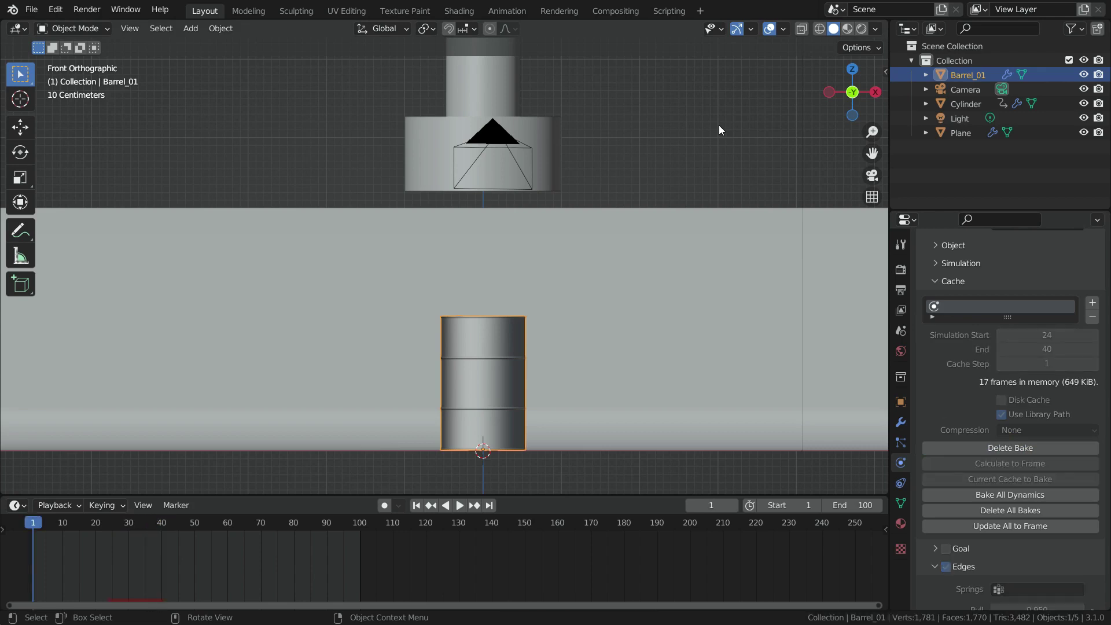
Step: Play the crush animation, stop it and orbit around the barrel
left_click(460, 505)
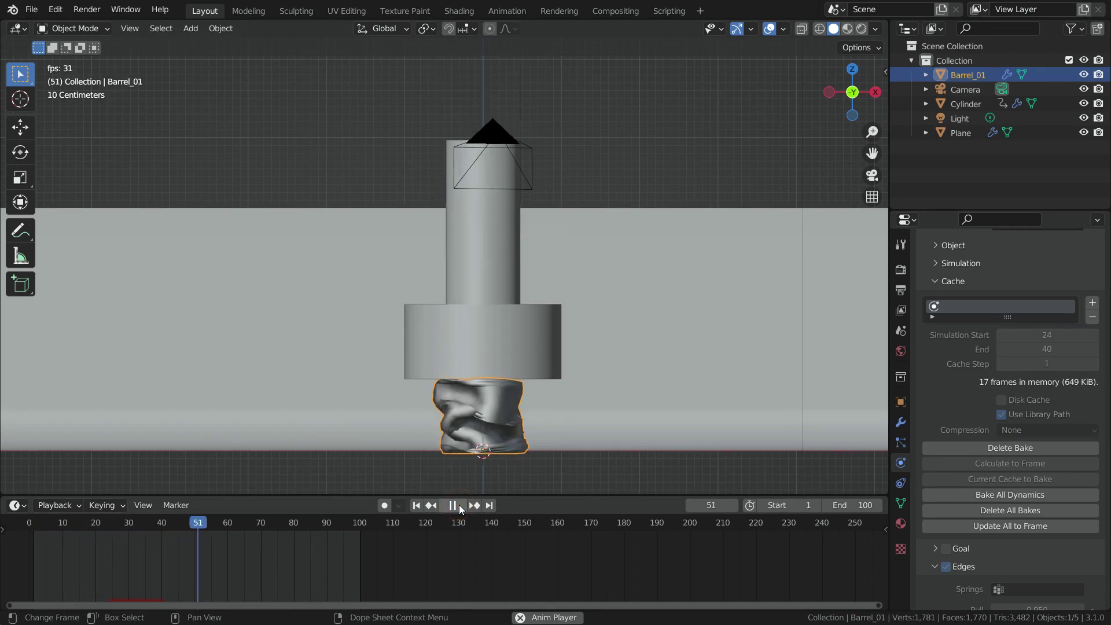
key("space")
middle_click_drag(474, 439, 548, 390)
scroll(548, 390, "down", 6)
scroll(548, 439, "up", 3)
scroll(547, 433, "up", 2)
Step: Replay from the start, stop at frame 71 and orbit in close on the crushed barrel
left_click(415, 507)
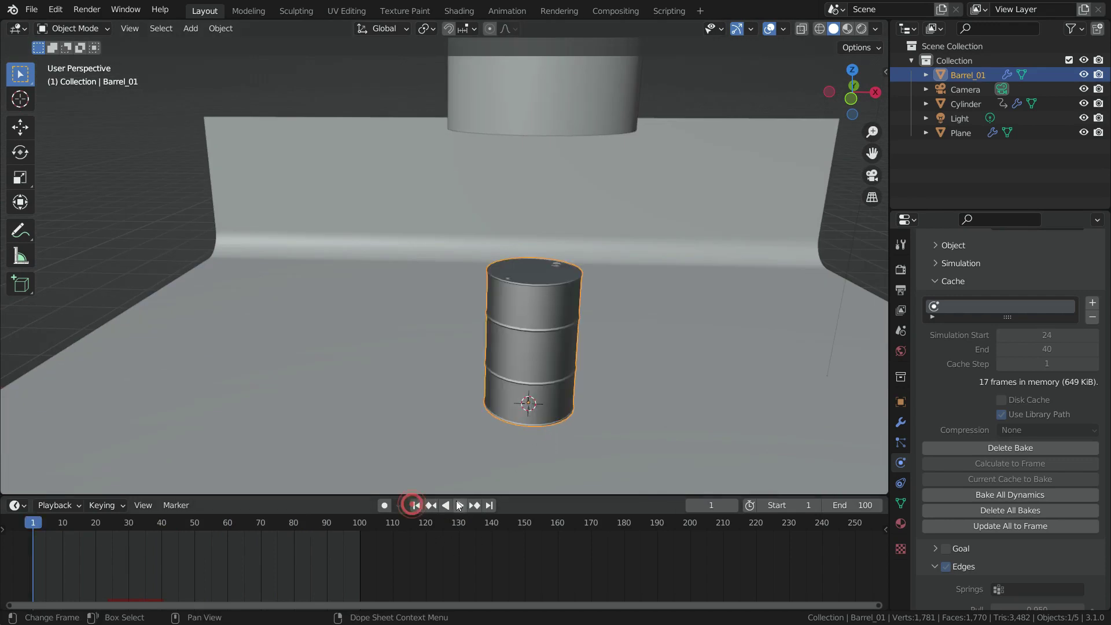
left_click(459, 505)
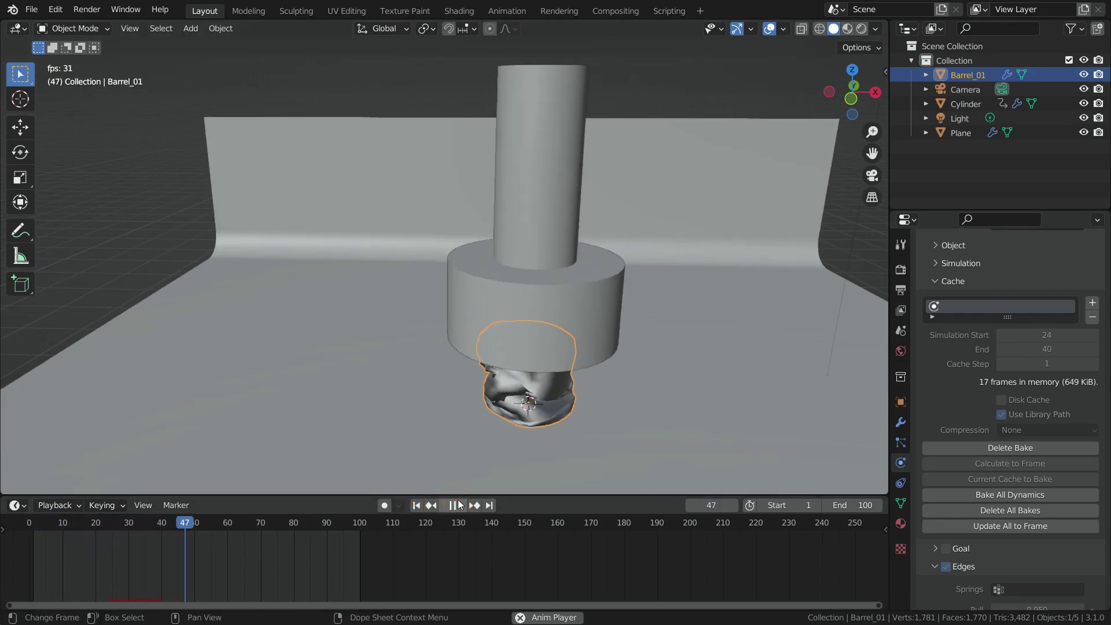
left_click(454, 506)
middle_click_drag(486, 450, 573, 382)
scroll(533, 412, "up", 2)
scroll(573, 382, "up", 3)
middle_click_drag(394, 300, 453, 317)
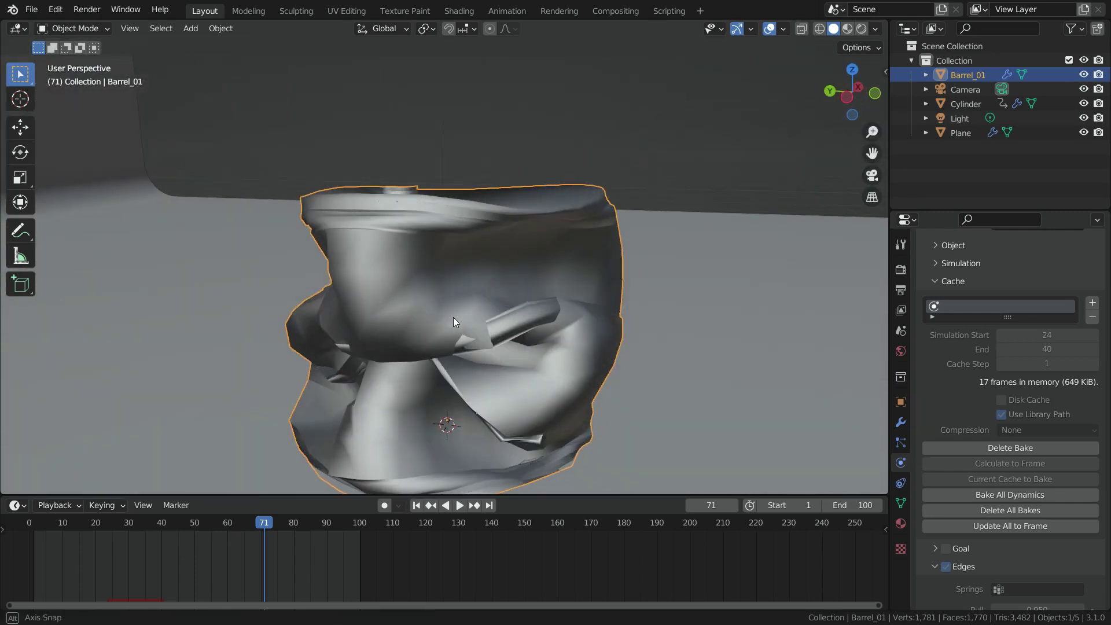
Step: Add a Subdivision Surface modifier to Barrel_01 with viewport level 2
left_click(903, 423)
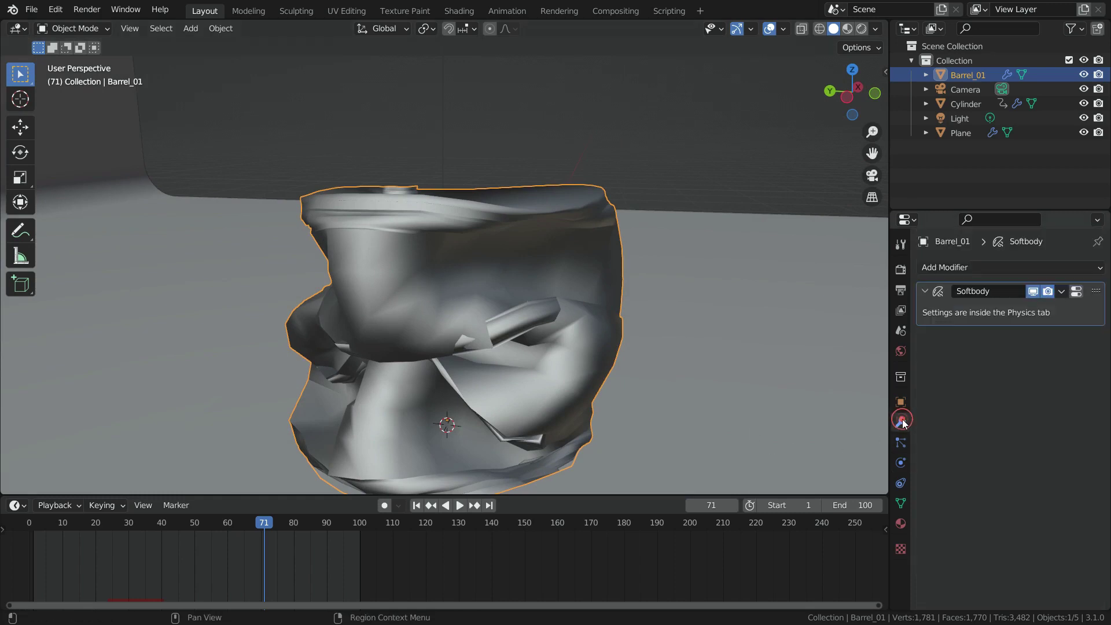
left_click(973, 265)
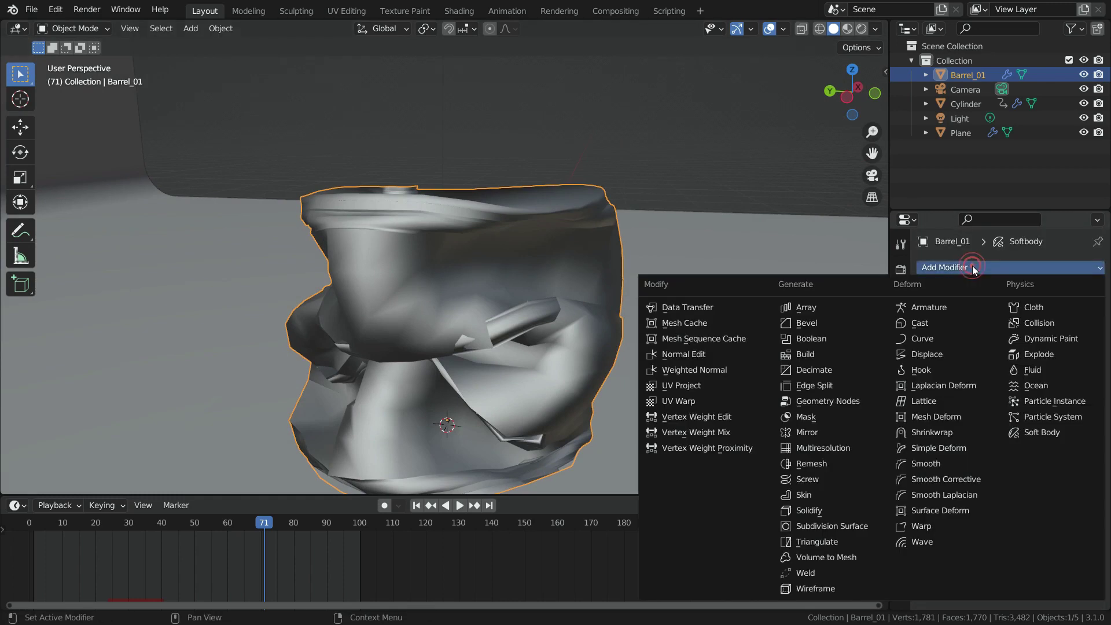
left_click(863, 529)
left_click(1081, 376)
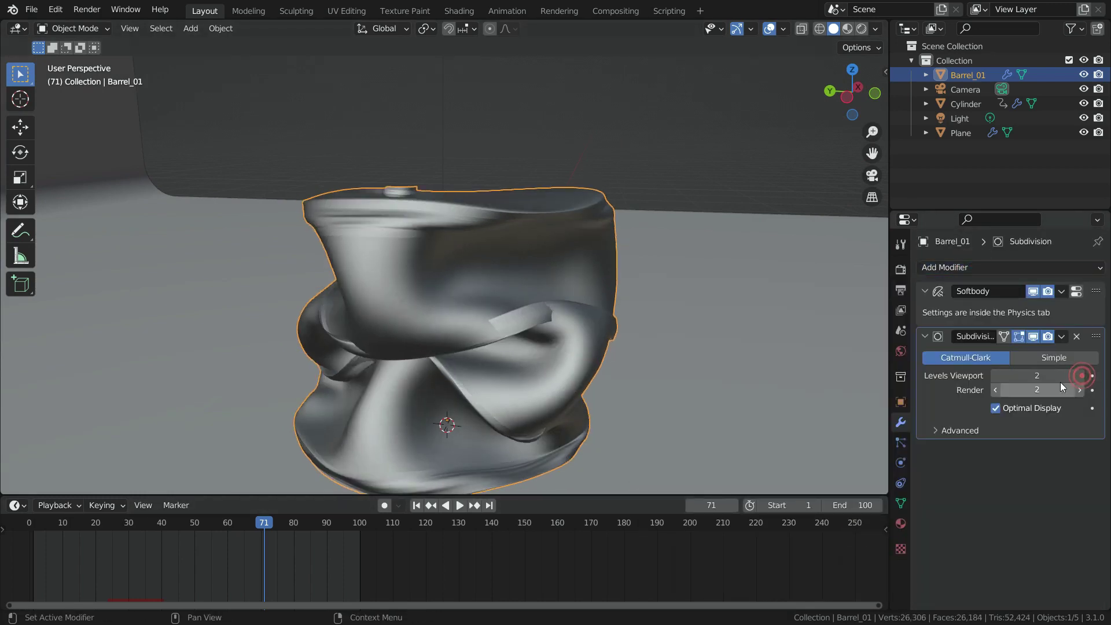
middle_click_drag(533, 304, 440, 406)
Step: Replay the crush from frame 1 and pause at frame 68 to check the smoothing
left_click(416, 505)
left_click(460, 506)
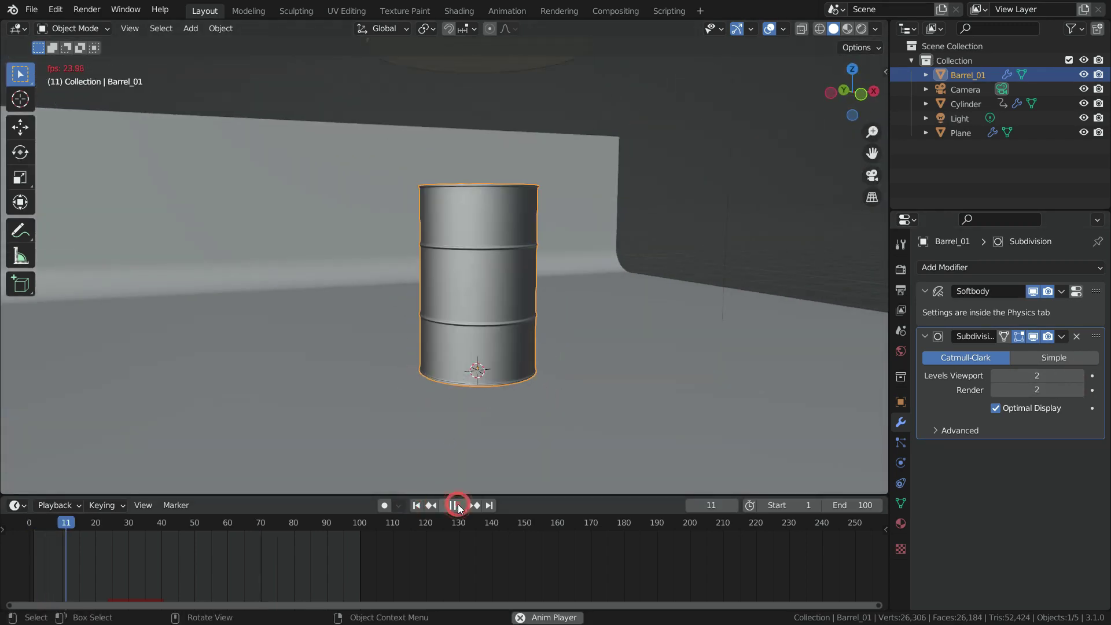
left_click(460, 505)
middle_click_drag(524, 405, 579, 370)
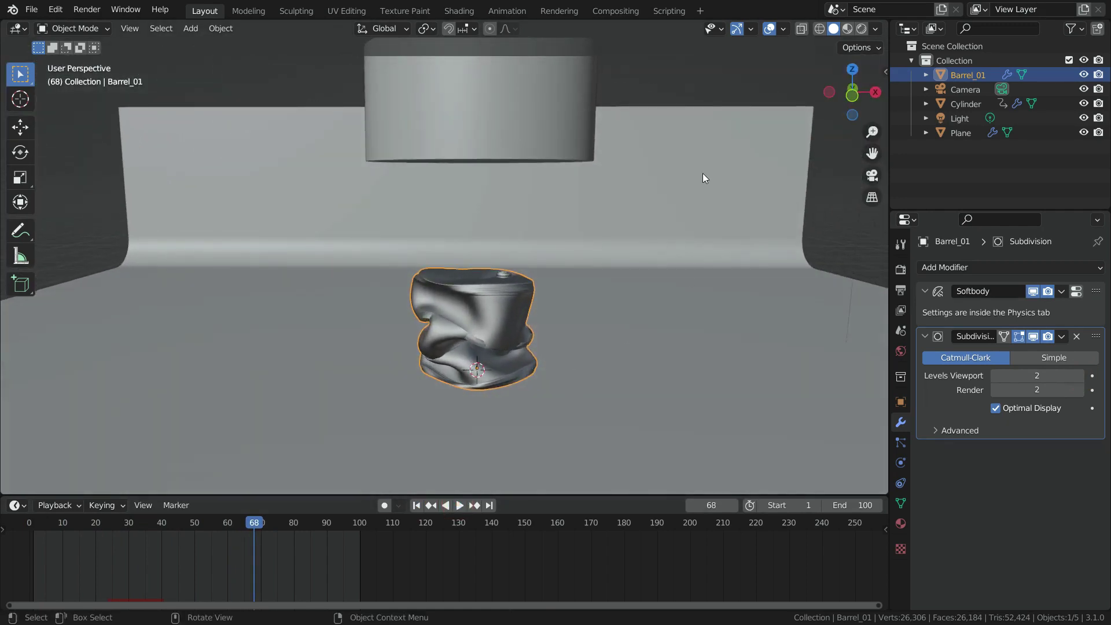
Step: Switch to Material Preview and create a new material on the press cylinder
left_click(847, 28)
left_click(524, 141)
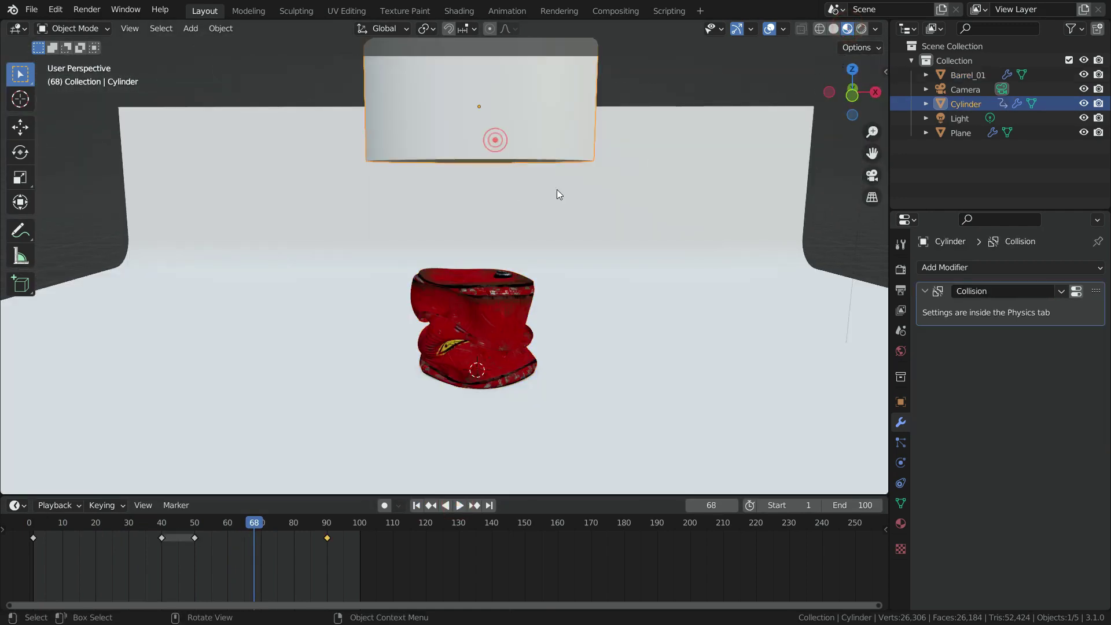
scroll(548, 315, "down", 3)
scroll(547, 315, "up", 2)
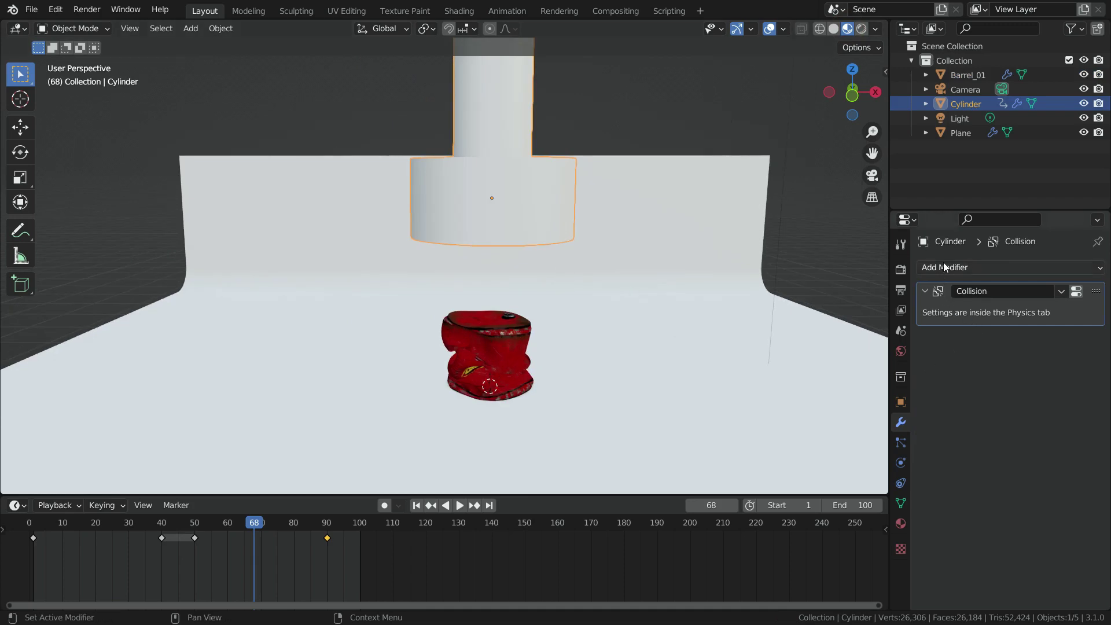
left_click(901, 520)
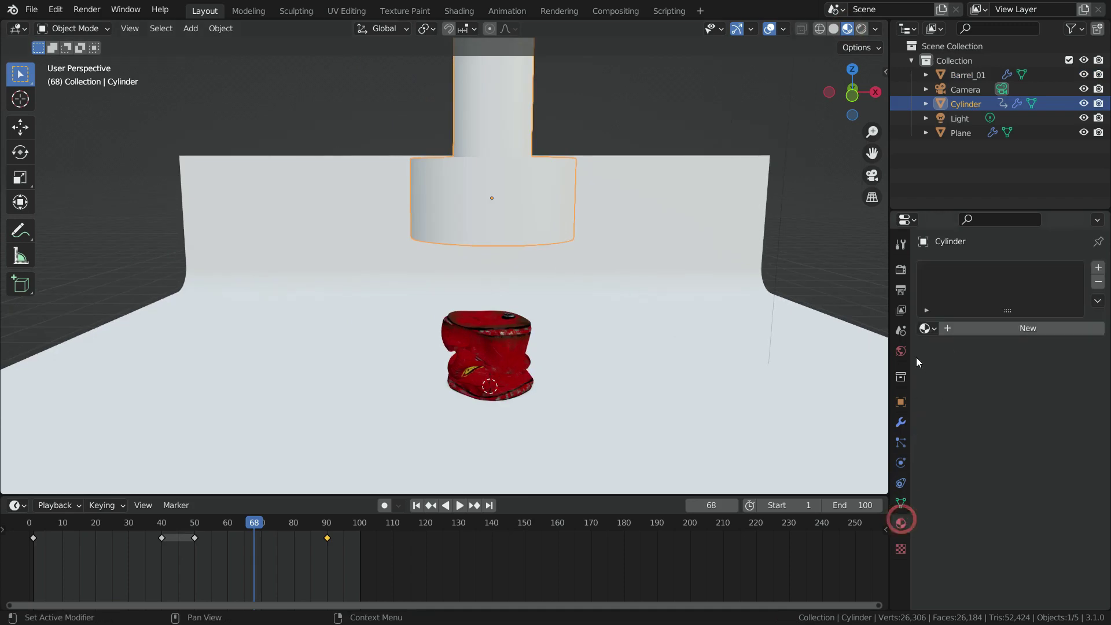
left_click(1014, 332)
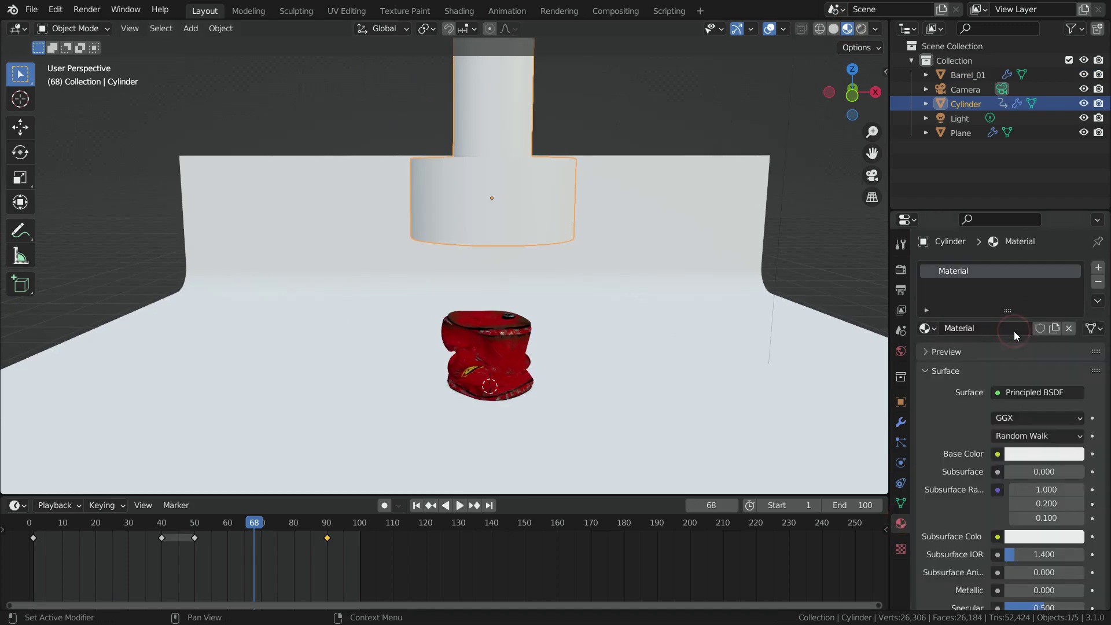
Step: Darken the cylinder's base colour (V 0.488), set Metallic 1.0 and Roughness about 0.37
scroll(1022, 370, "down", 2)
left_click(1031, 410)
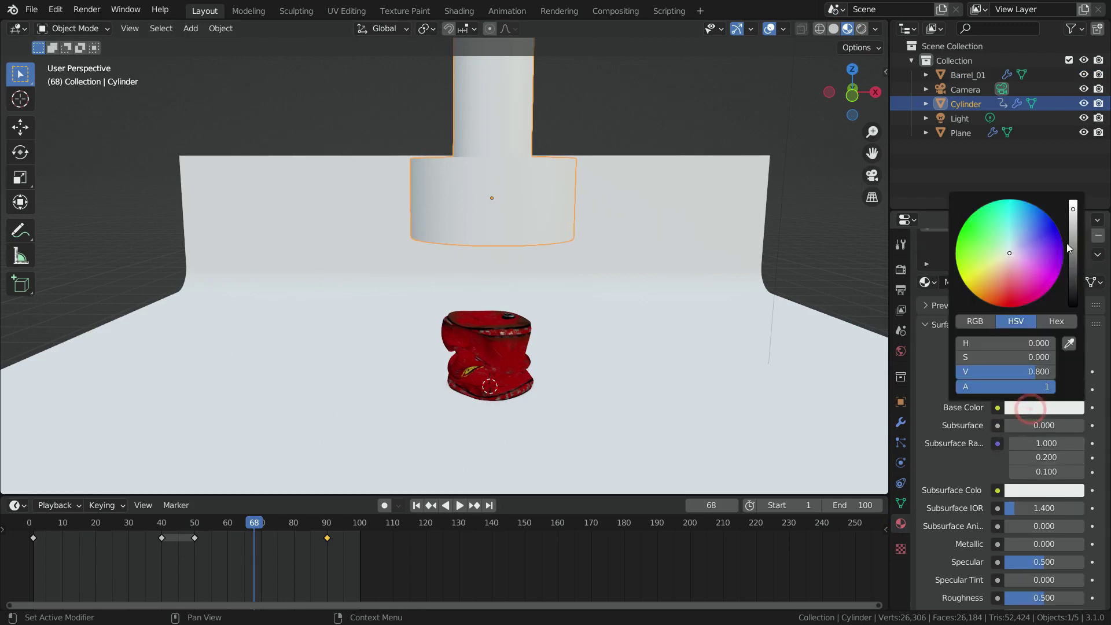
left_click_drag(1036, 371, 1004, 371)
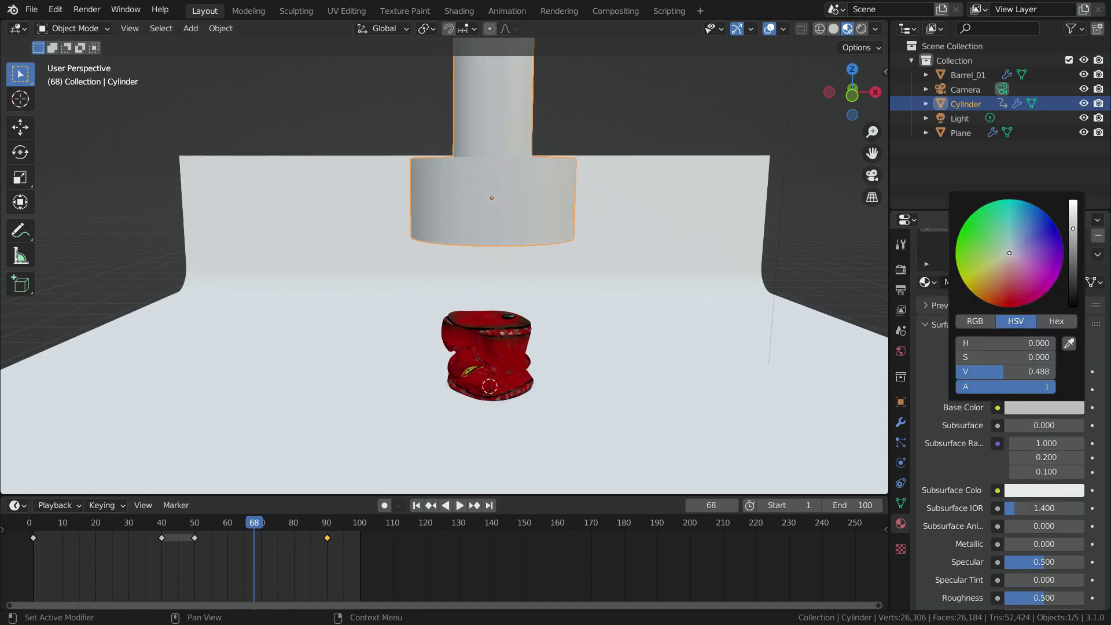
scroll(969, 464, "down", 4)
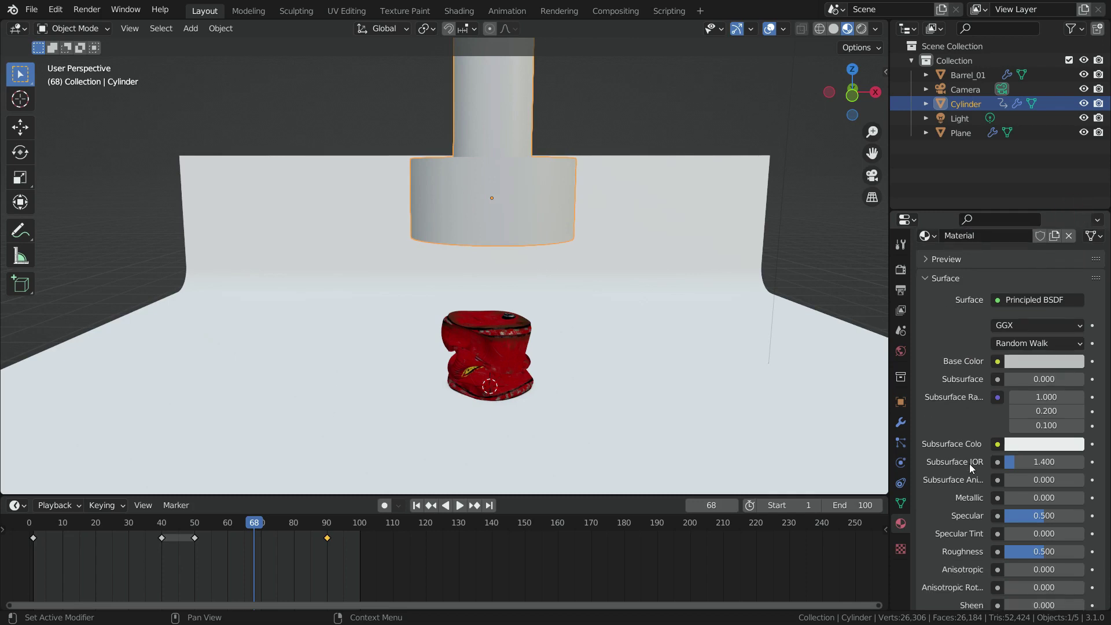
left_click_drag(1020, 449, 1083, 451)
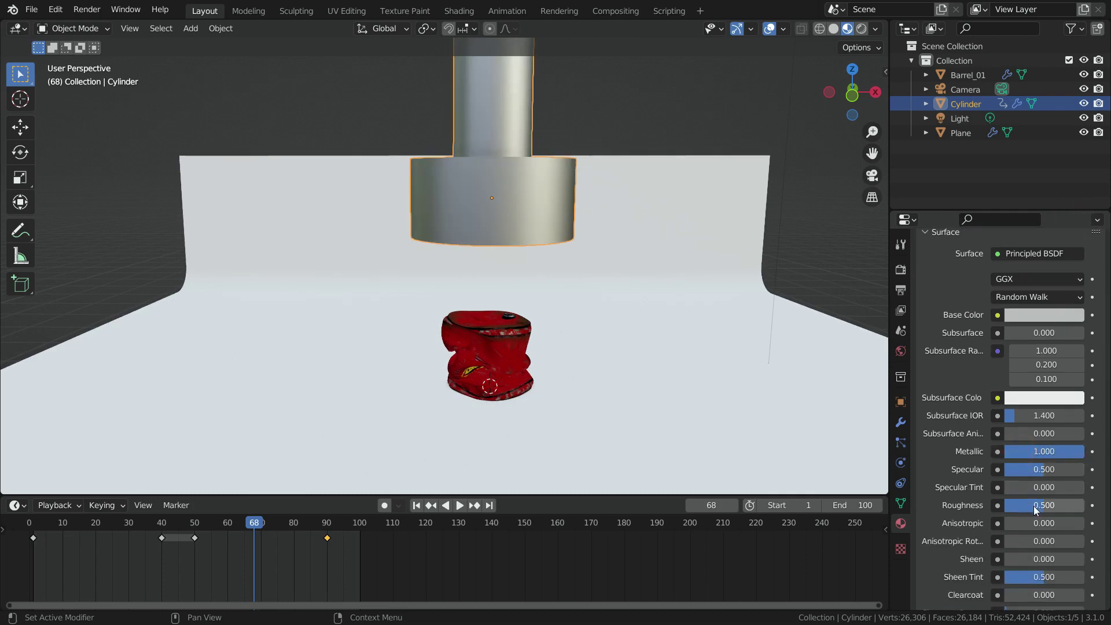
left_click_drag(1016, 504, 1008, 504)
Step: Give the backdrop plane a new Material.001 and switch the viewport to Cycles rendered shading
left_click(693, 181)
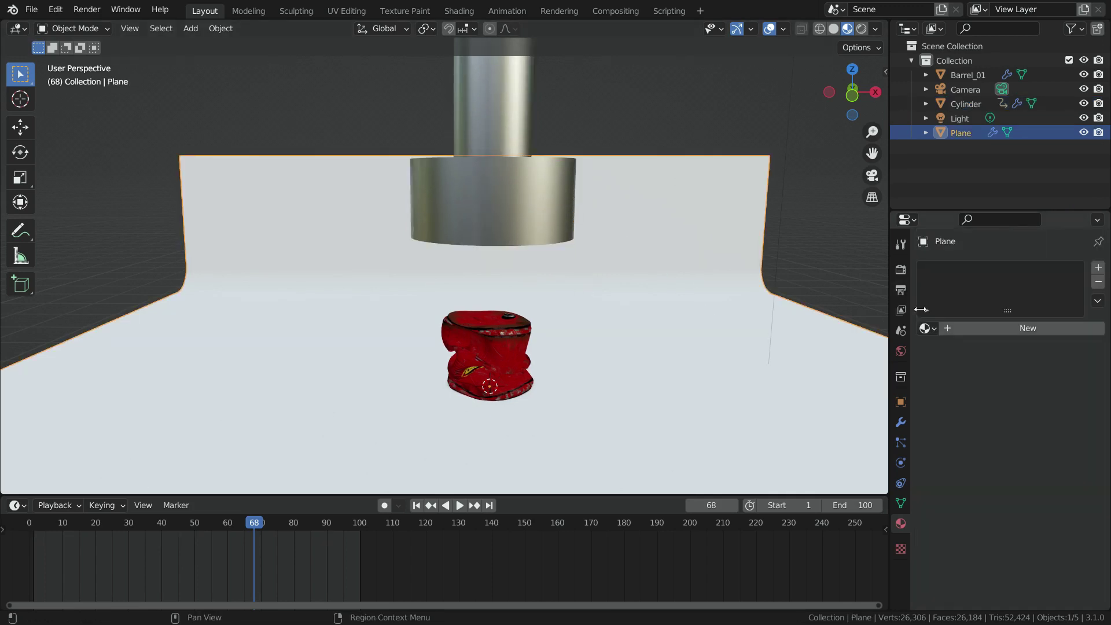
left_click(1012, 329)
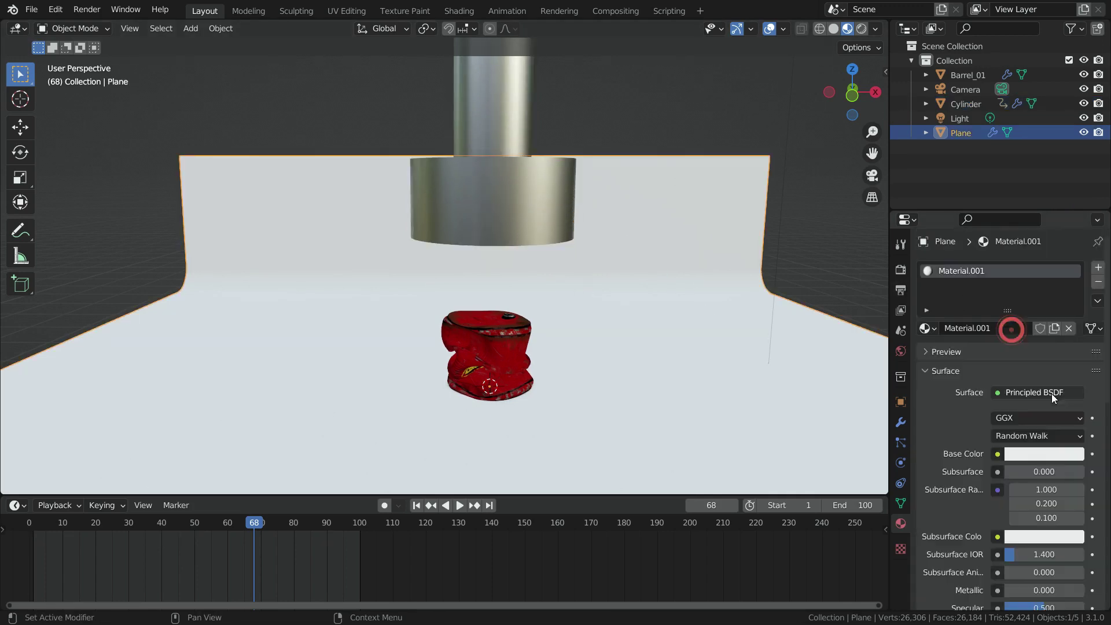
left_click(1046, 455)
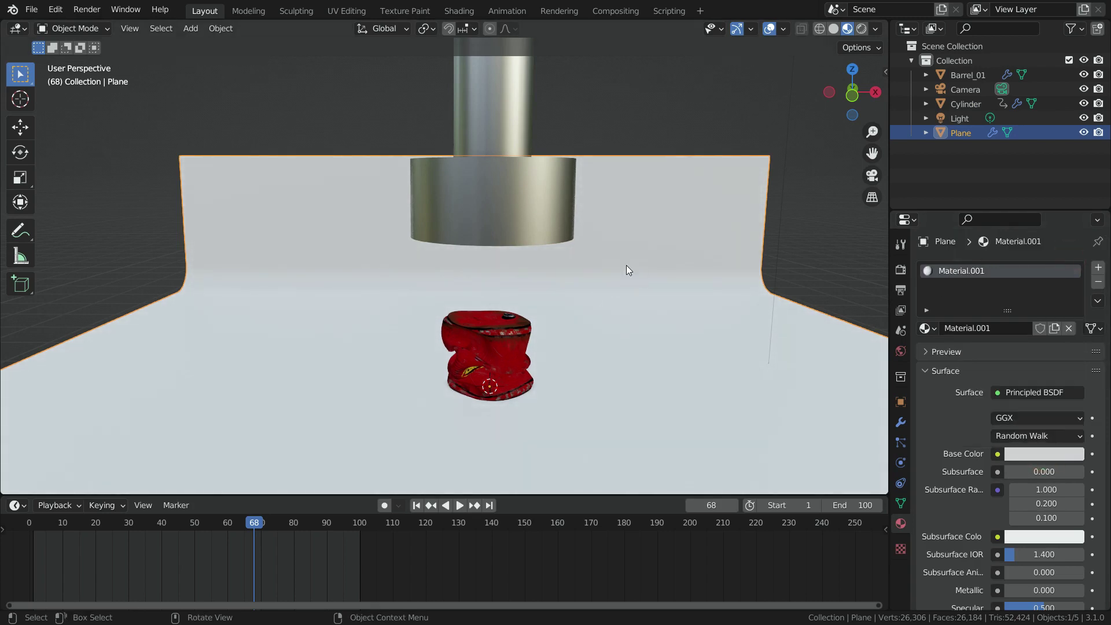
left_click(861, 29)
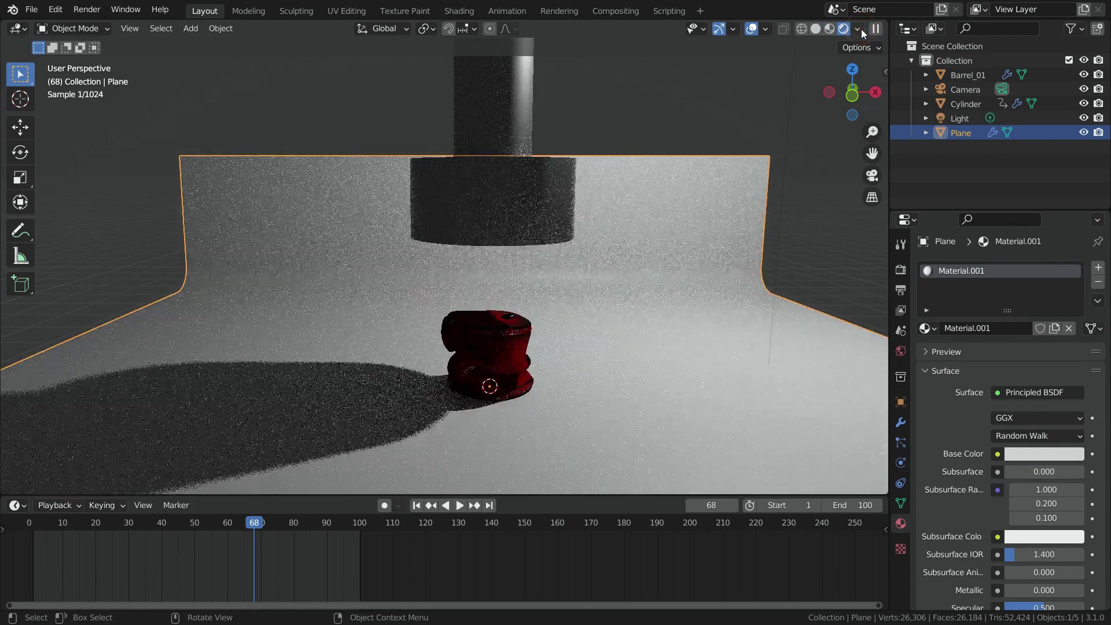
left_click(900, 269)
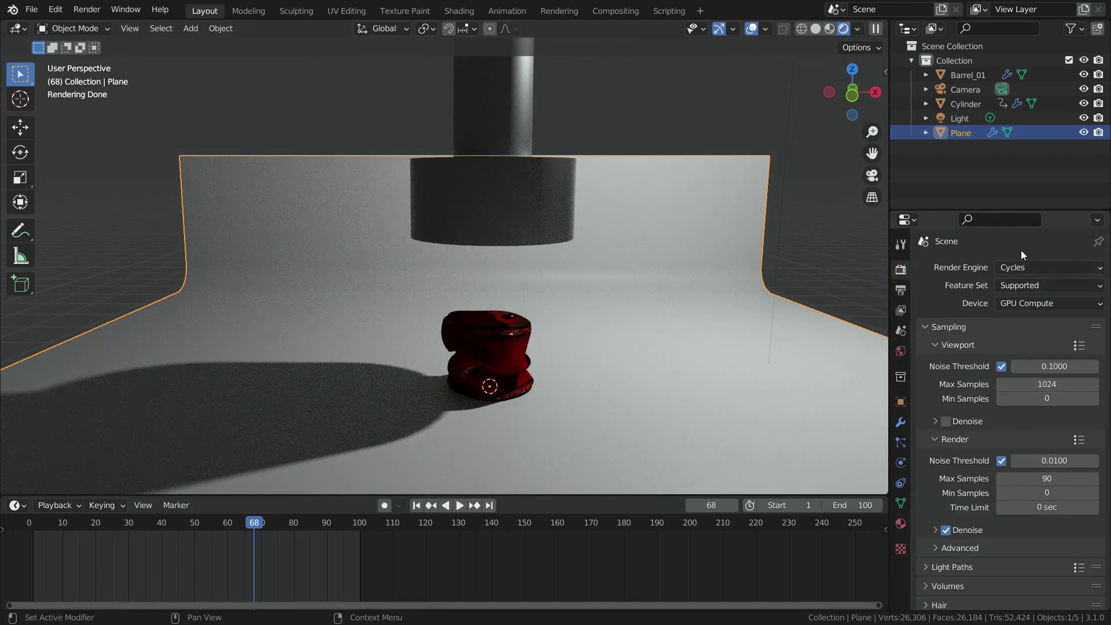
Step: Raise the point light's power to 3000 W
scroll(621, 286, "down", 3)
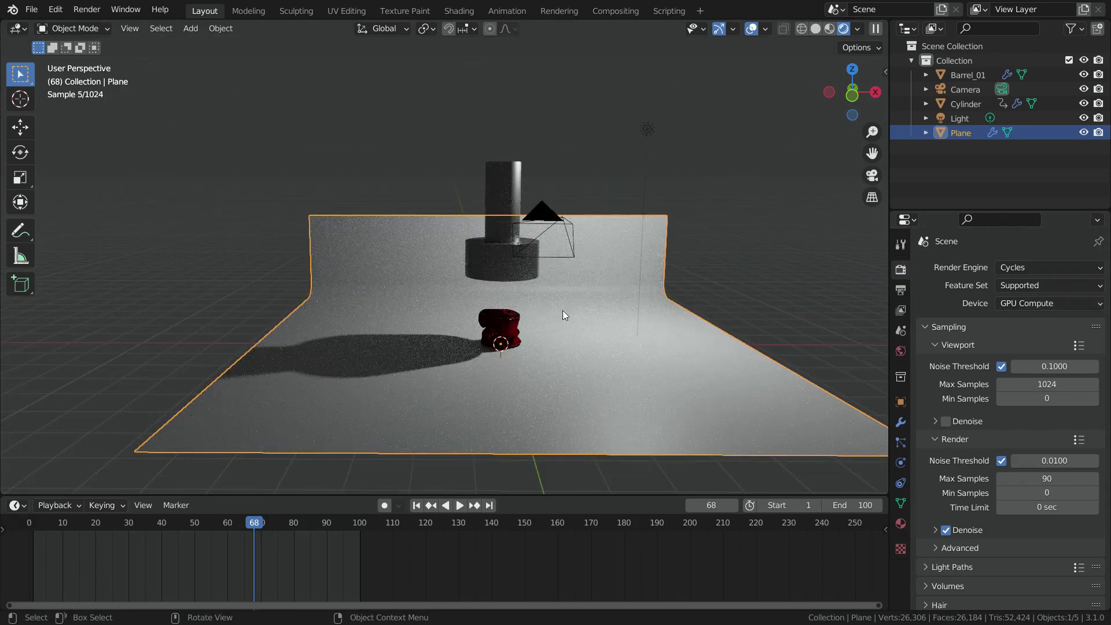
left_click(648, 132)
scroll(620, 151, "up", 2)
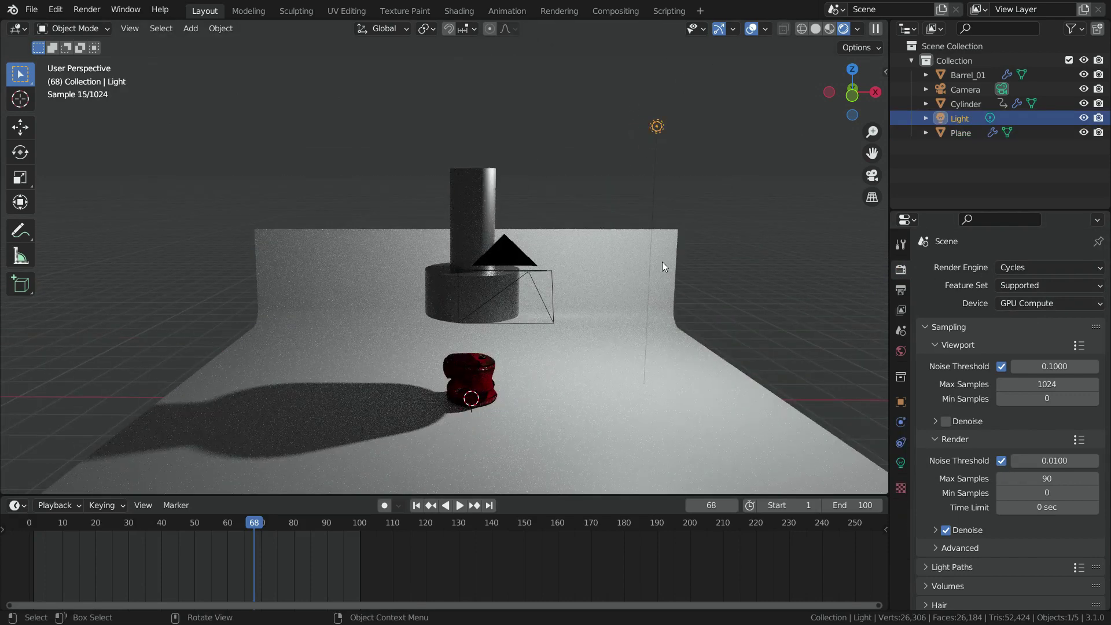
left_click(901, 462)
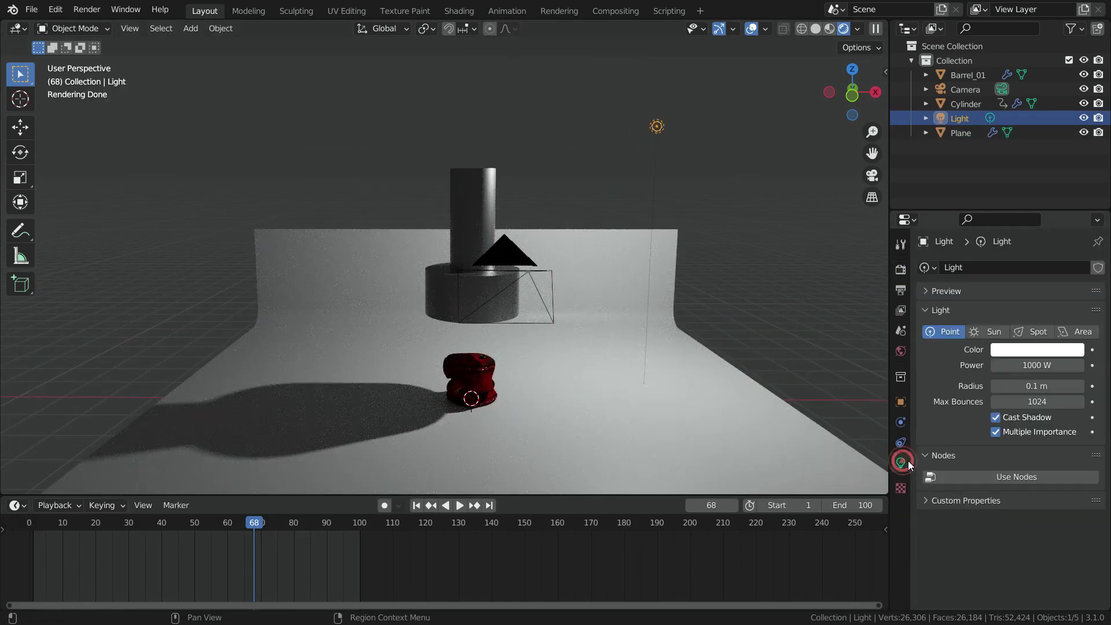
left_click(1049, 365)
type("3000")
key("Return")
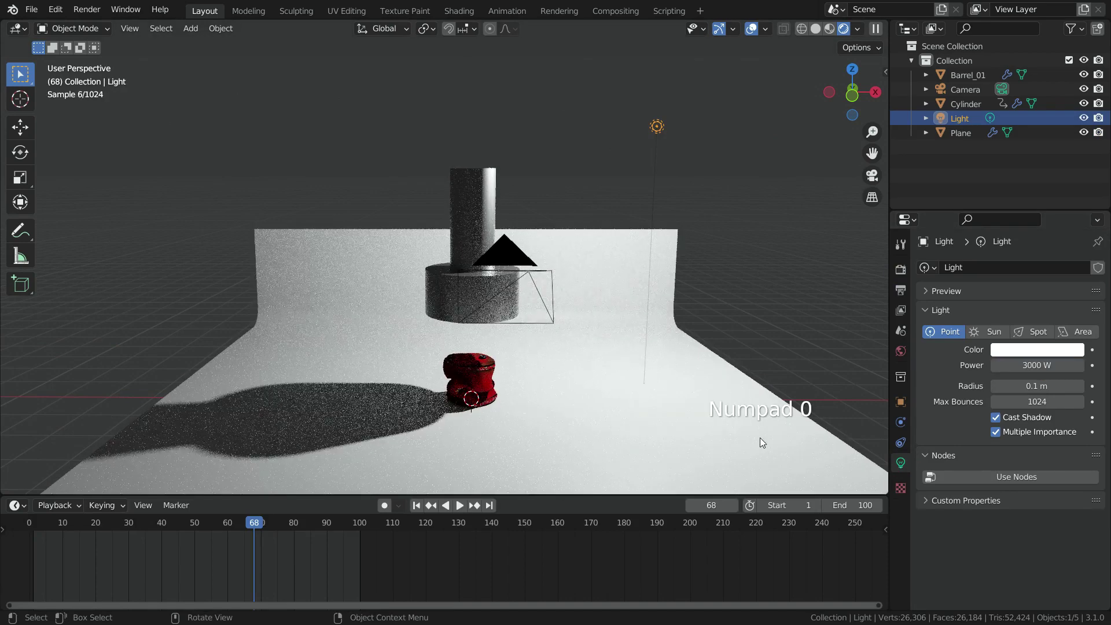
Step: Move the light about -3.47 m along Y and return to frame 1
key("KP_0")
key("KP_0")
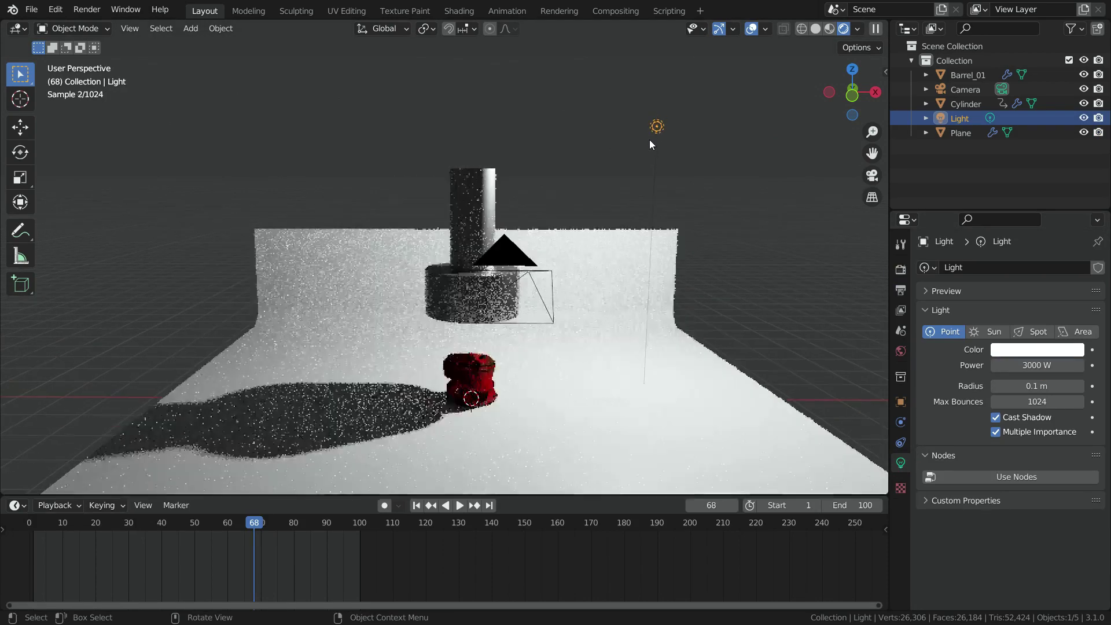
key("g")
key("y")
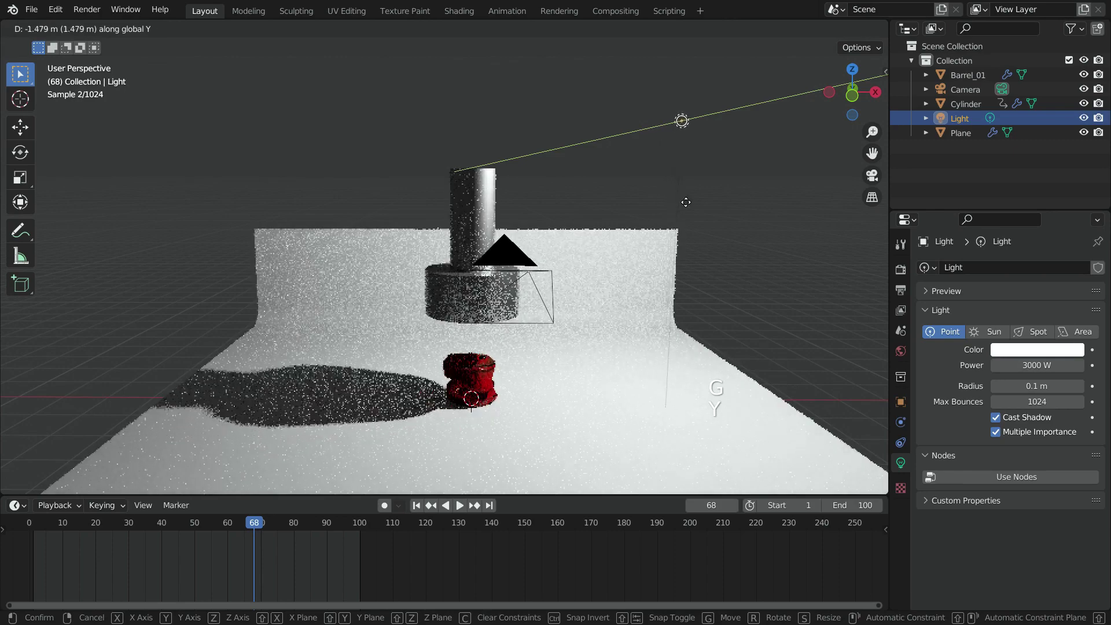
left_click(737, 260)
scroll(467, 419, "up", 3)
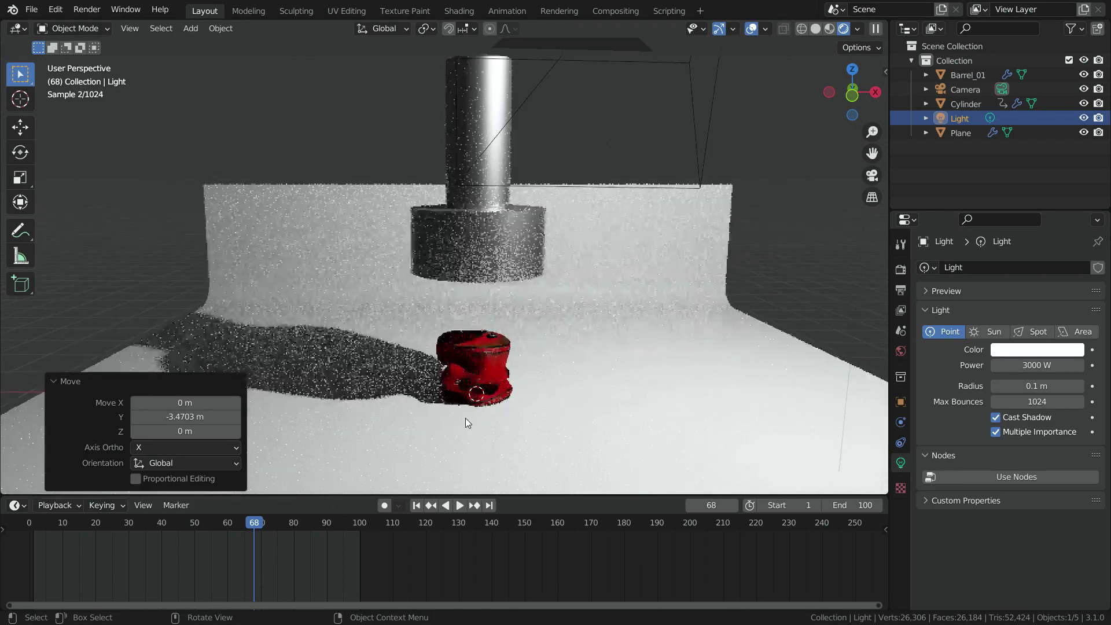
key("shift+Left")
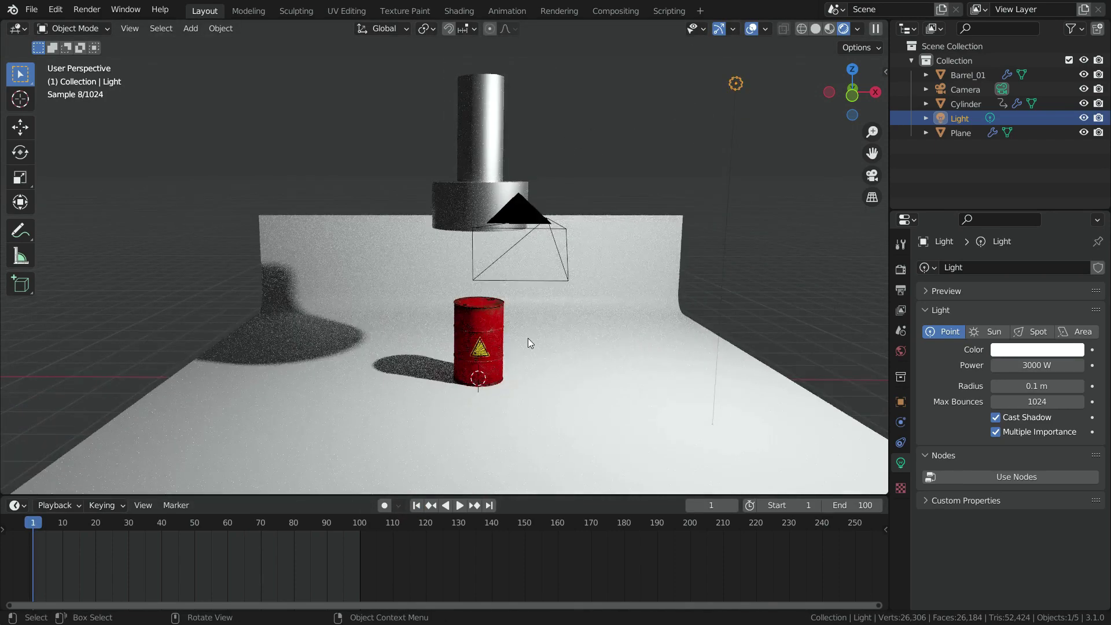
Step: View through the scene camera and set render output to the Desktop folder as PNG images
key("KP_0")
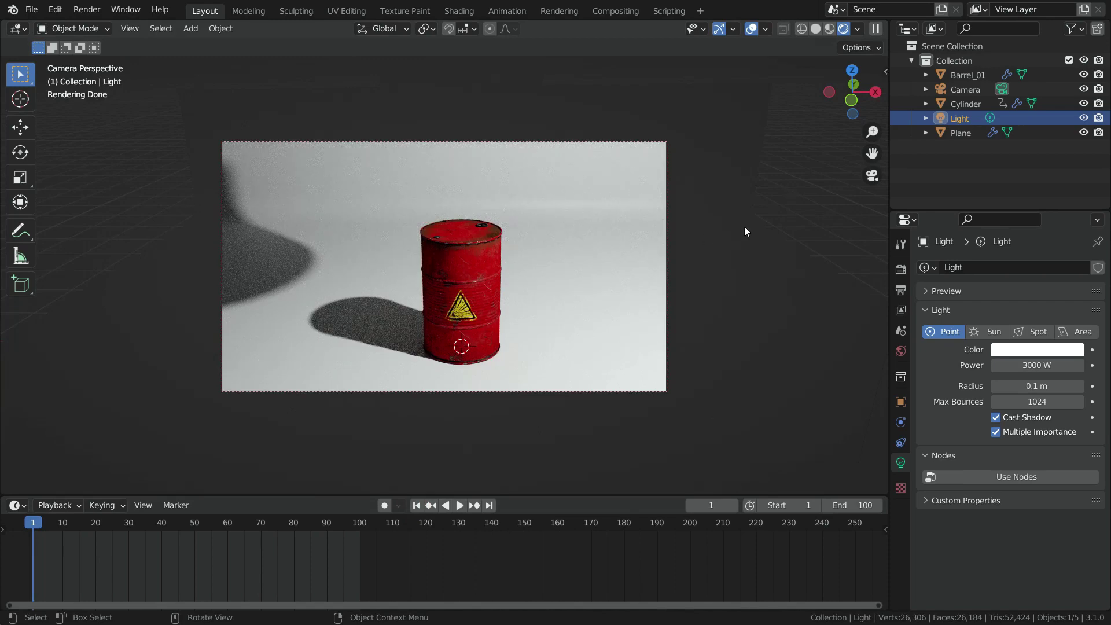
scroll(475, 208, "up", 2)
scroll(516, 232, "down", 1)
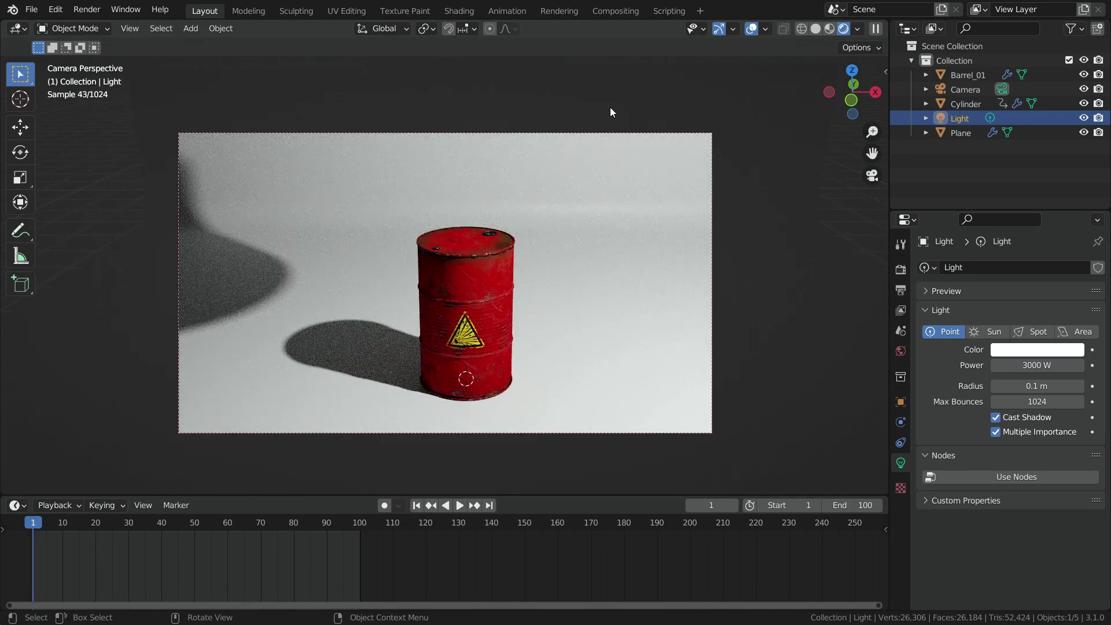
scroll(835, 261, "up", 1)
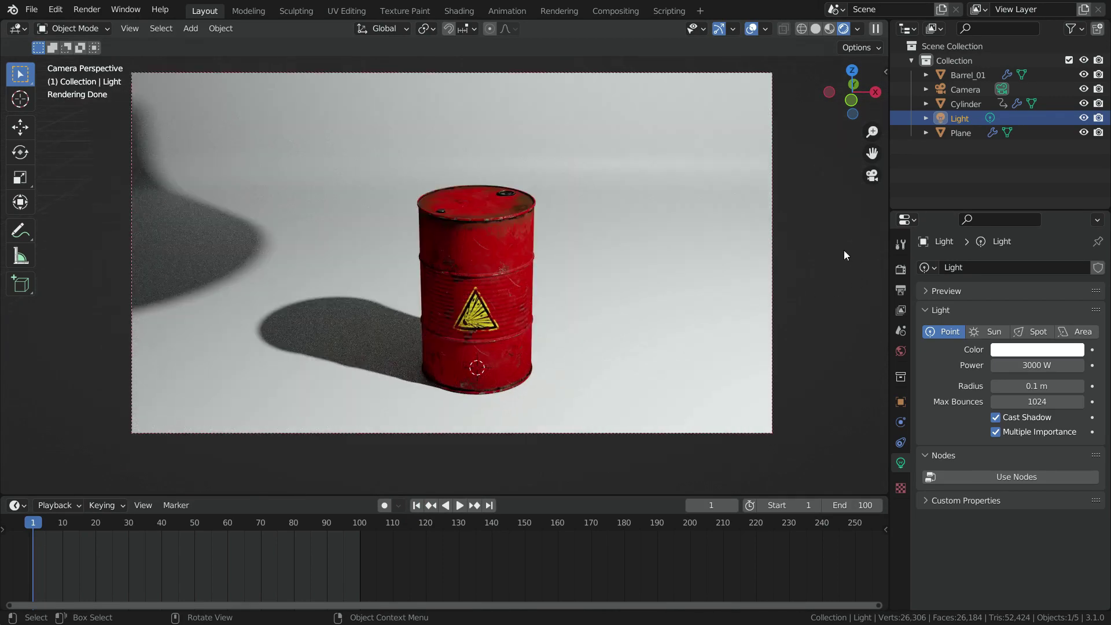
left_click(896, 290)
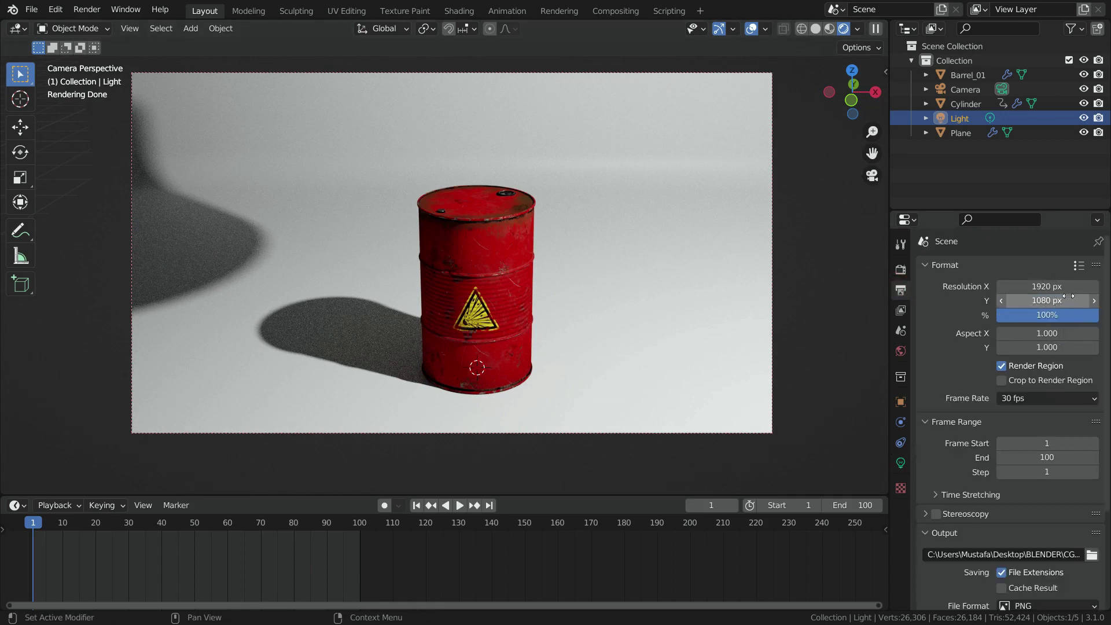
scroll(939, 396, "down", 2)
scroll(938, 395, "down", 3)
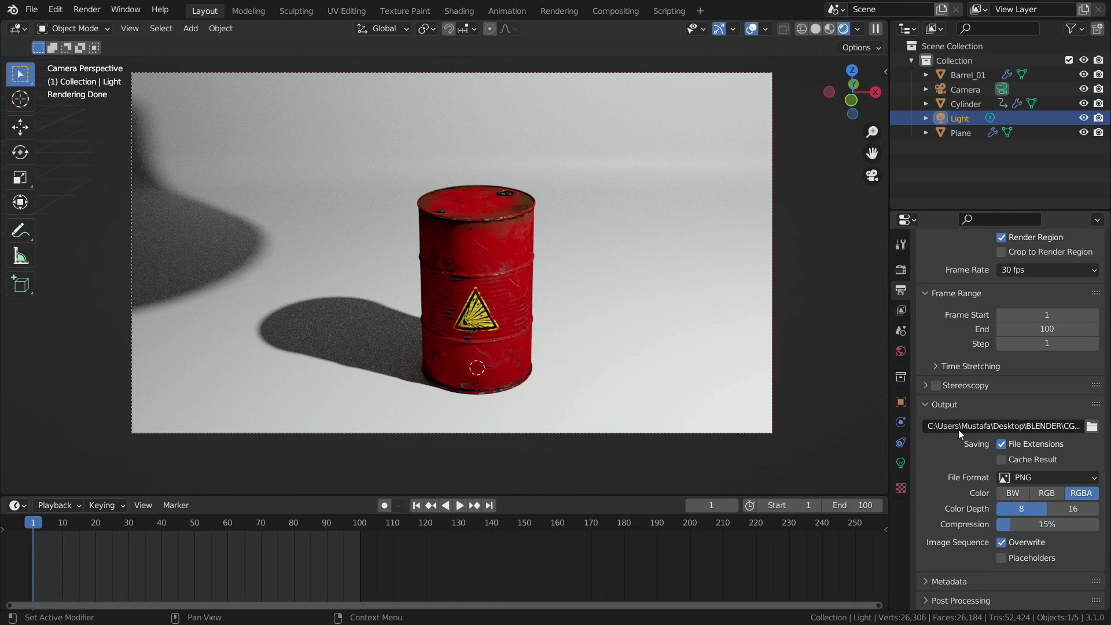
left_click(1091, 427)
left_click(385, 219)
left_click(629, 497)
left_click(1037, 477)
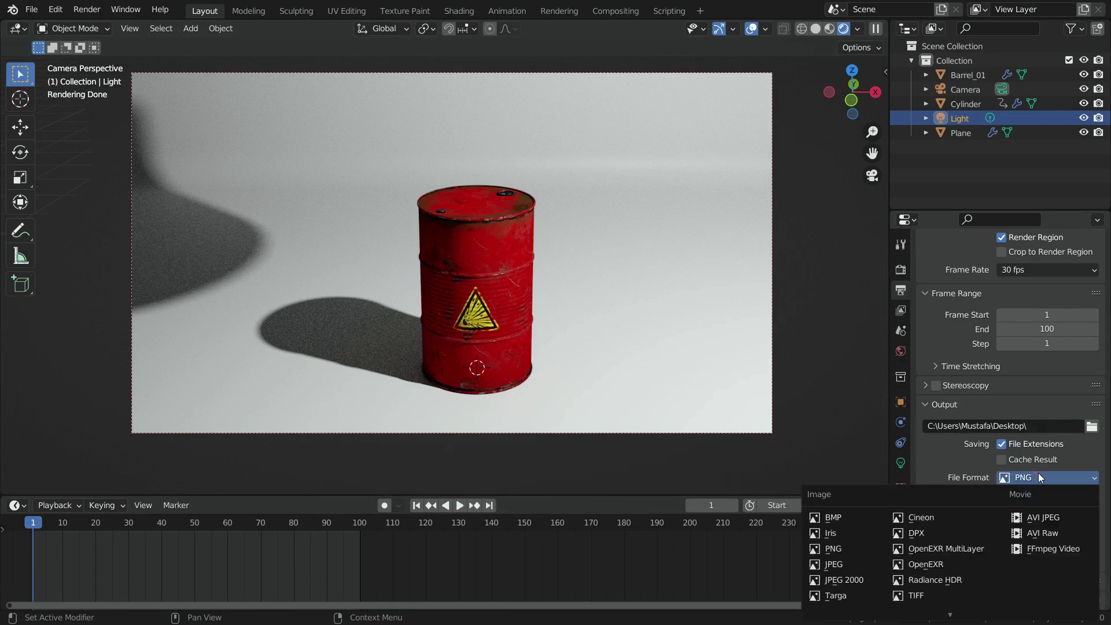
left_click(846, 550)
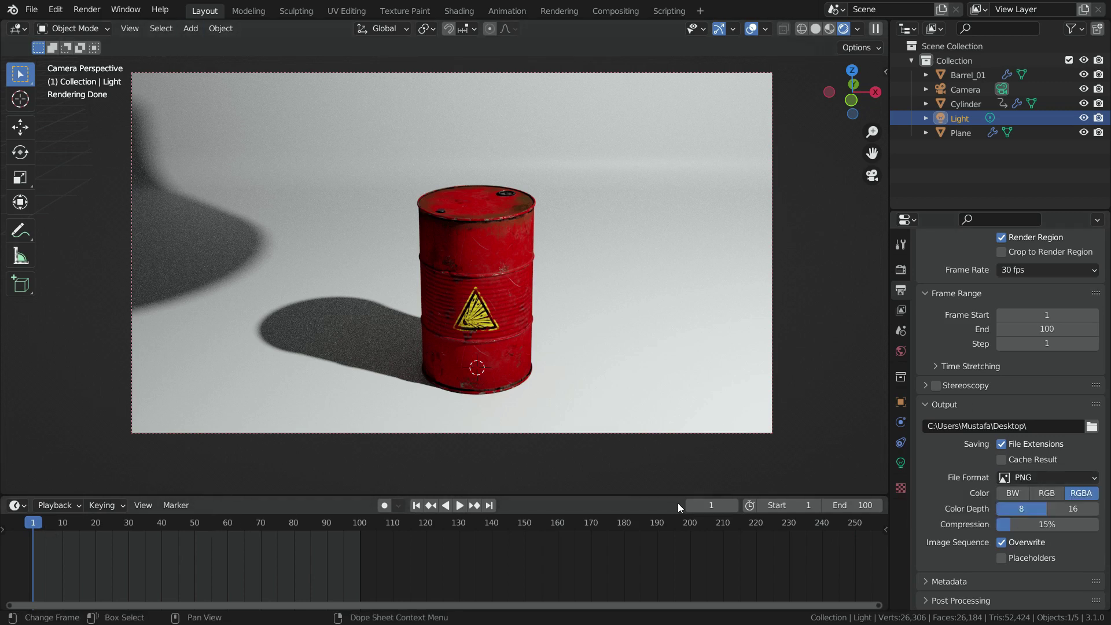
Step: Jump to frame 75, render it with F12, then close the render window
left_click(721, 505)
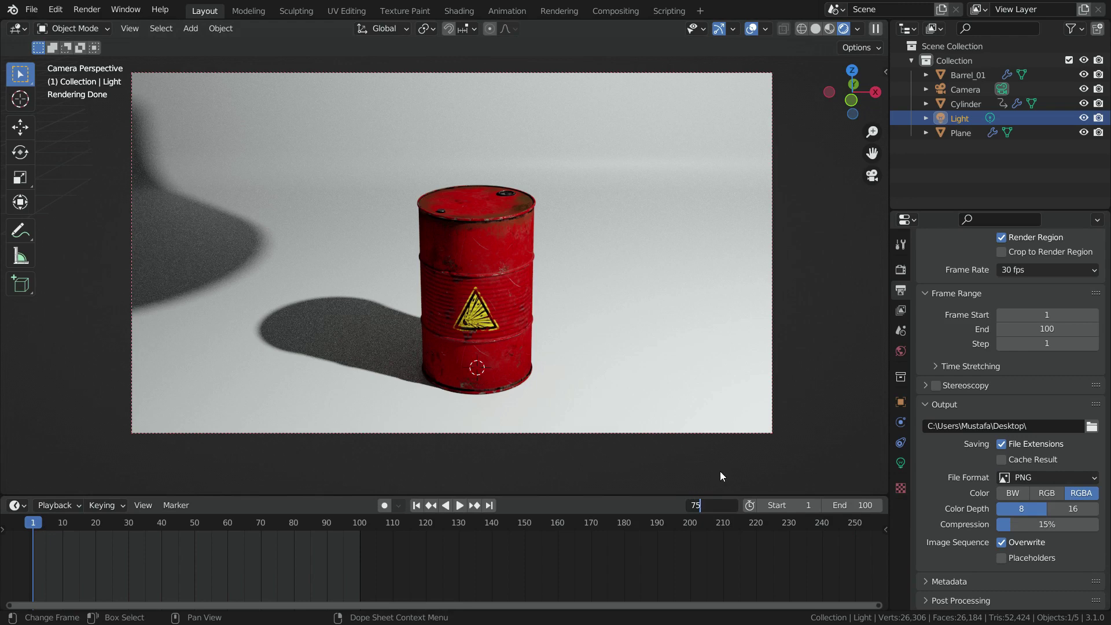
key("Return")
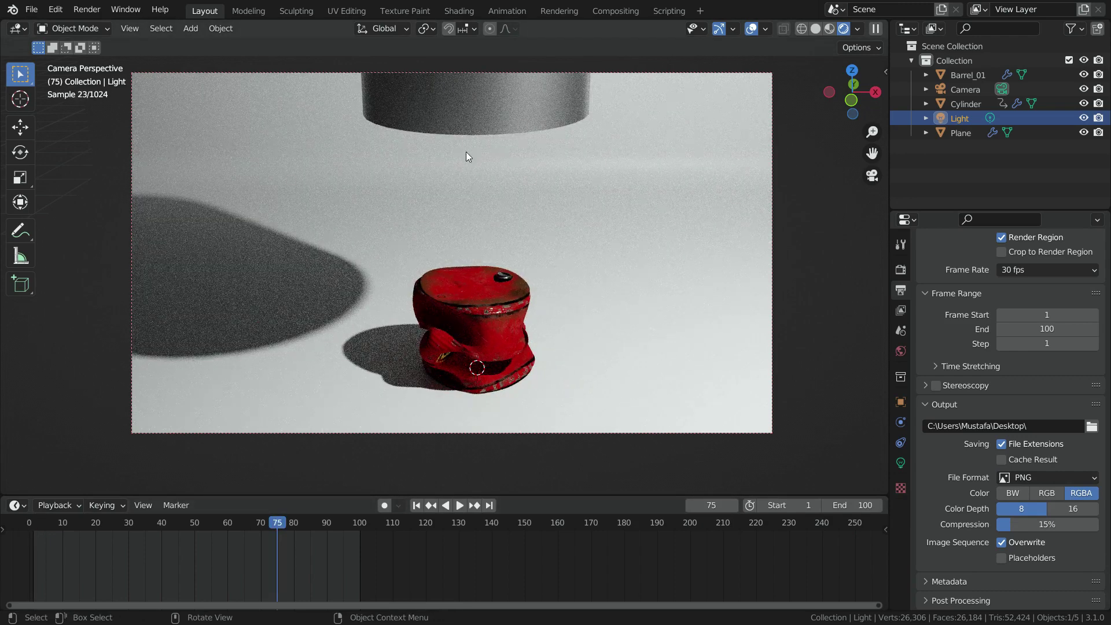
left_click(87, 10)
key("F12")
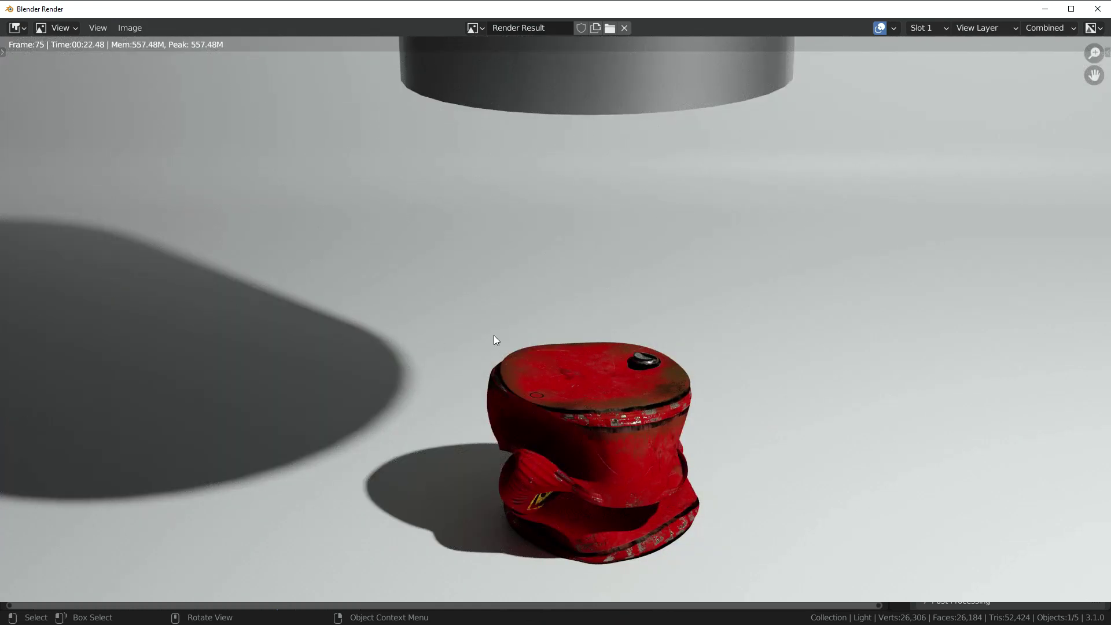
scroll(495, 340, "down", 2)
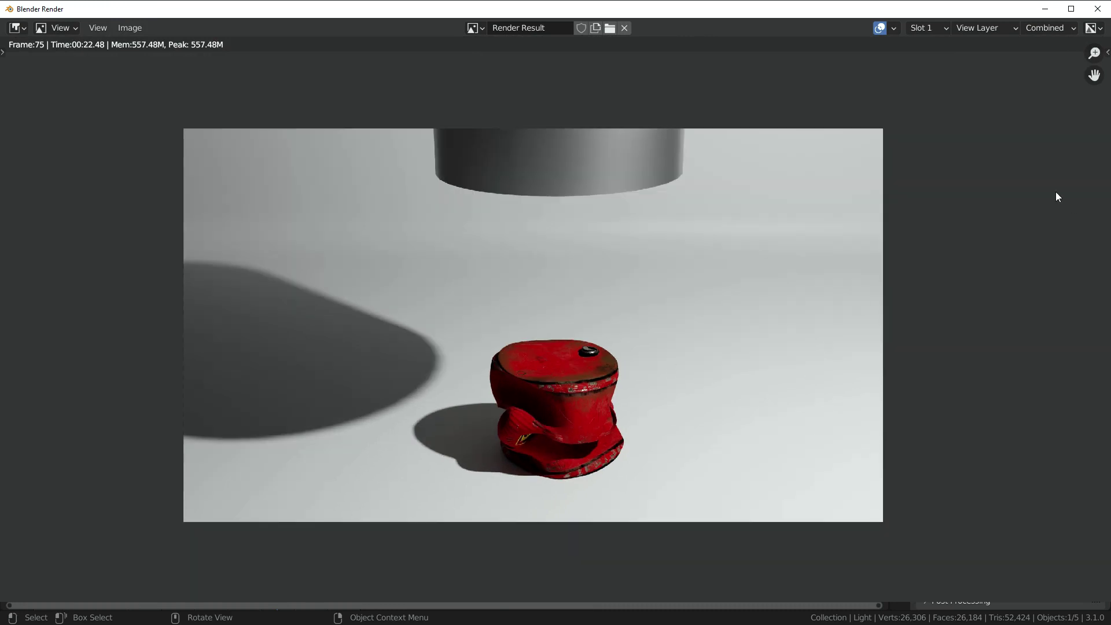
key("Escape")
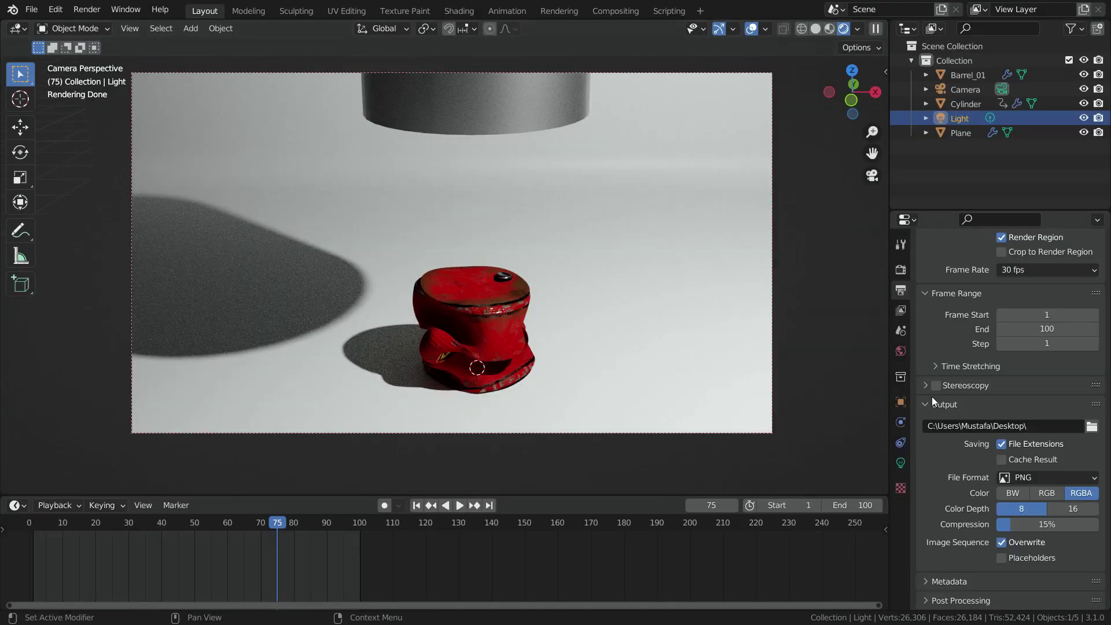
Step: Change the Render Engine from Cycles to Eevee and set Sampling Render to 64 instead of 90
left_click(901, 268)
scroll(967, 342, "up", 4)
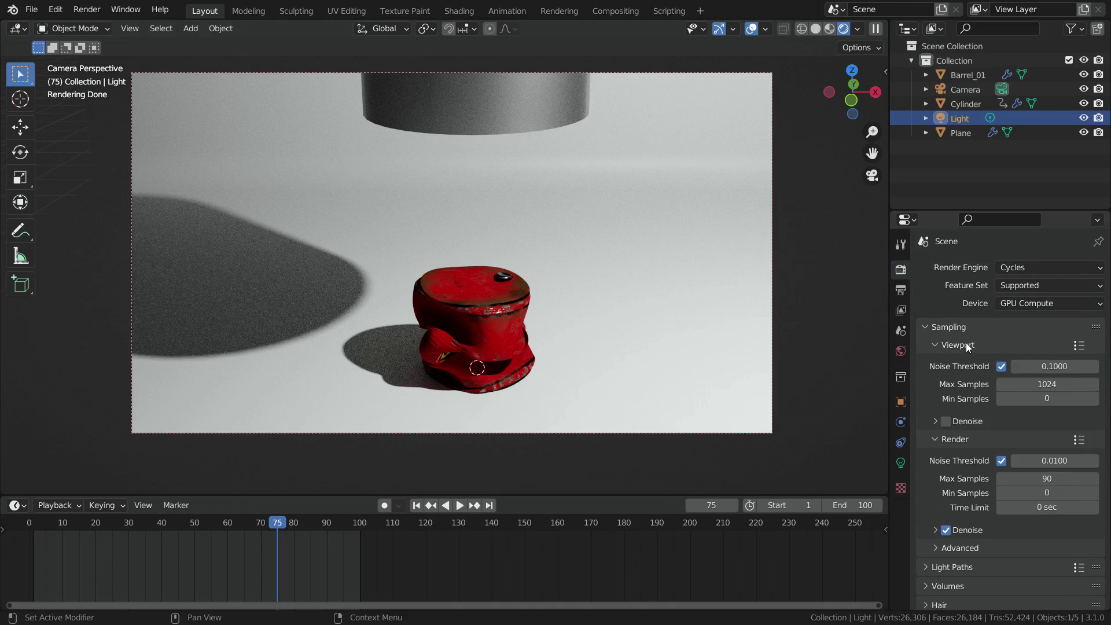
left_click(1017, 266)
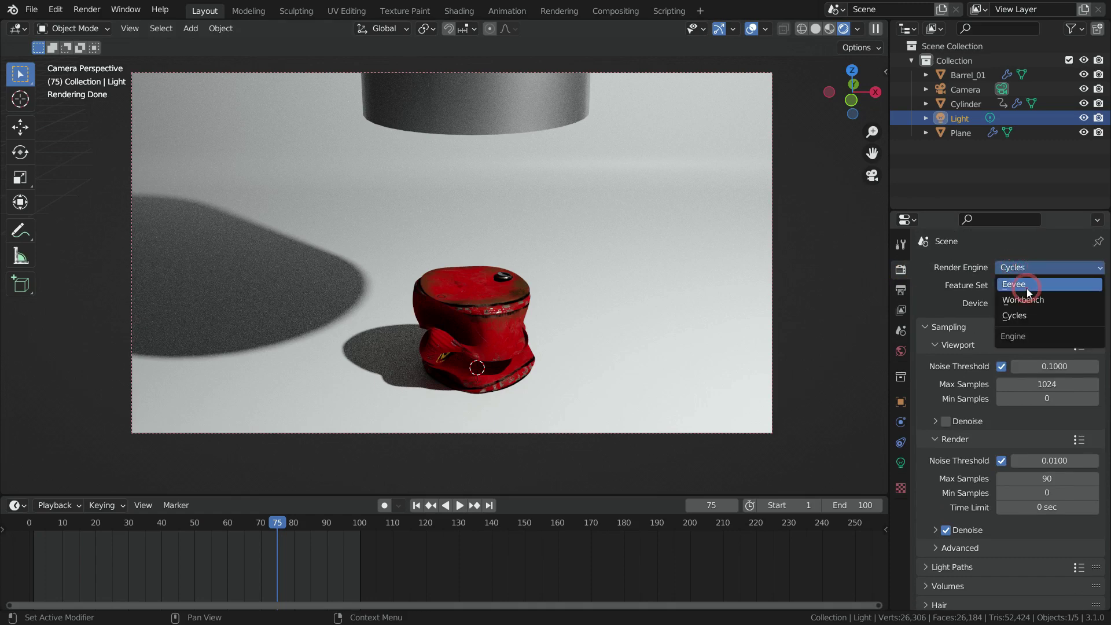
left_click(1024, 286)
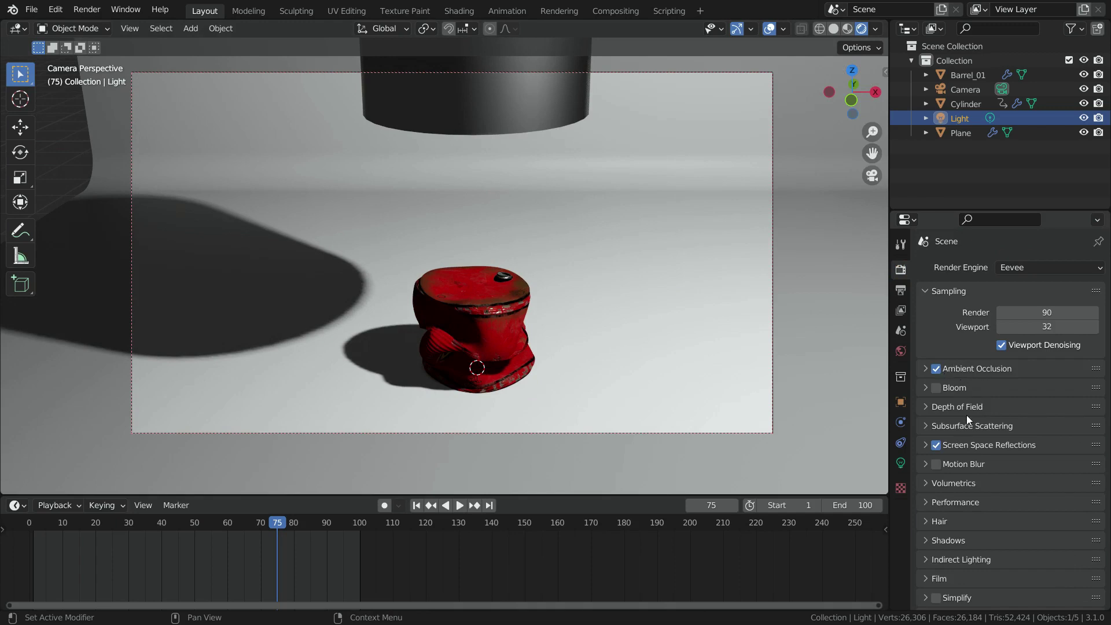
scroll(964, 427, "down", 2)
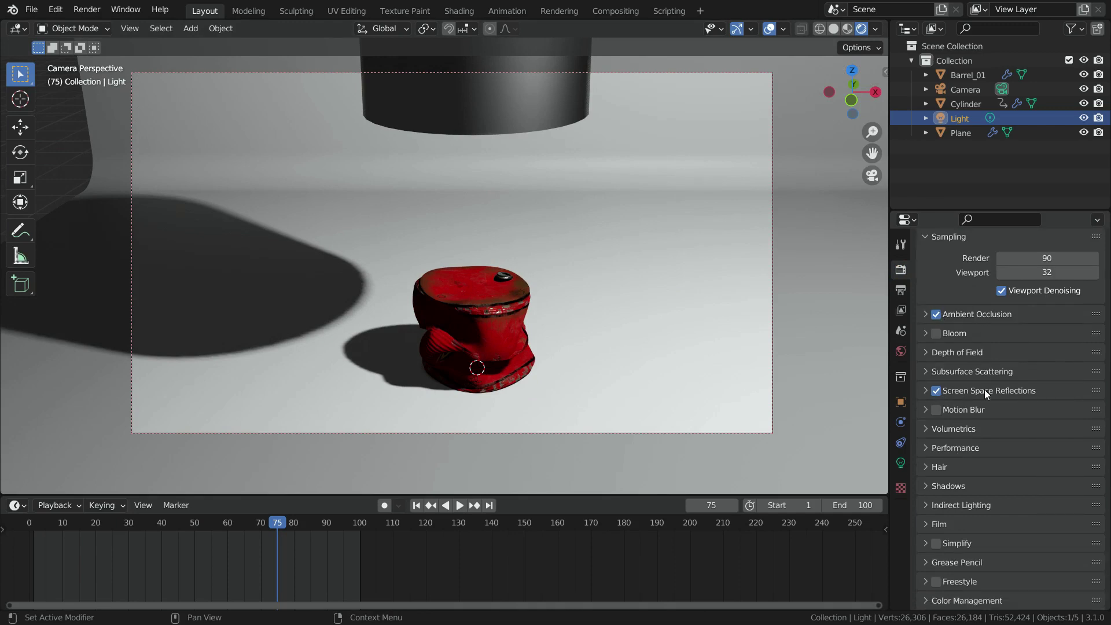
scroll(984, 393, "up", 2)
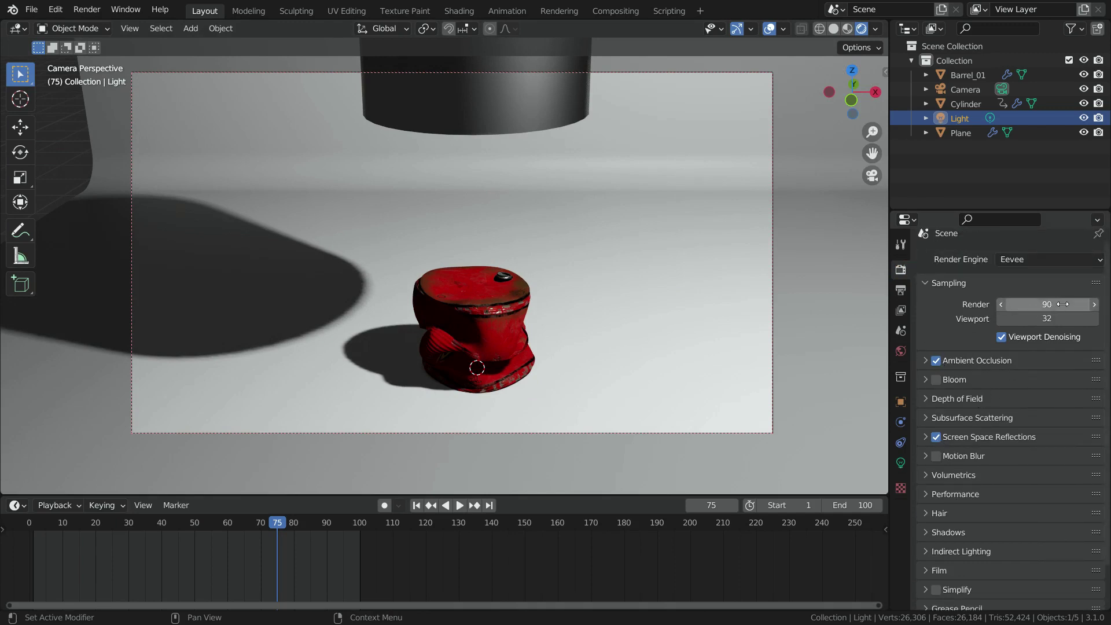
left_click(1063, 304)
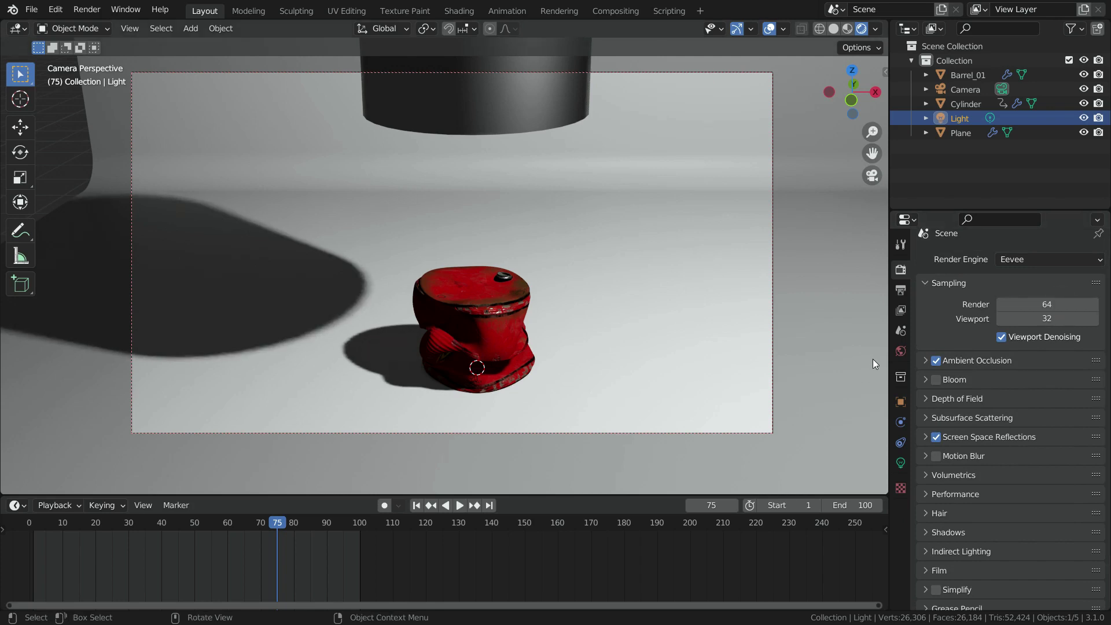
key("Return")
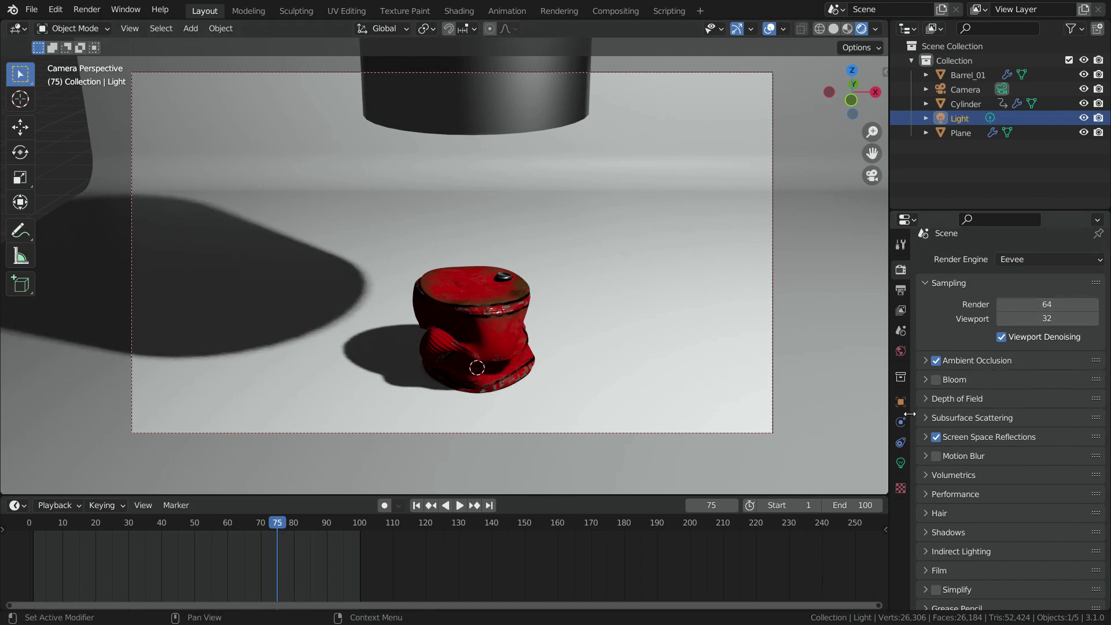
Step: Set output to FFmpeg Video with an MPEG-4 container and start Render Animation
left_click(901, 290)
scroll(962, 404, "down", 5)
left_click(1064, 475)
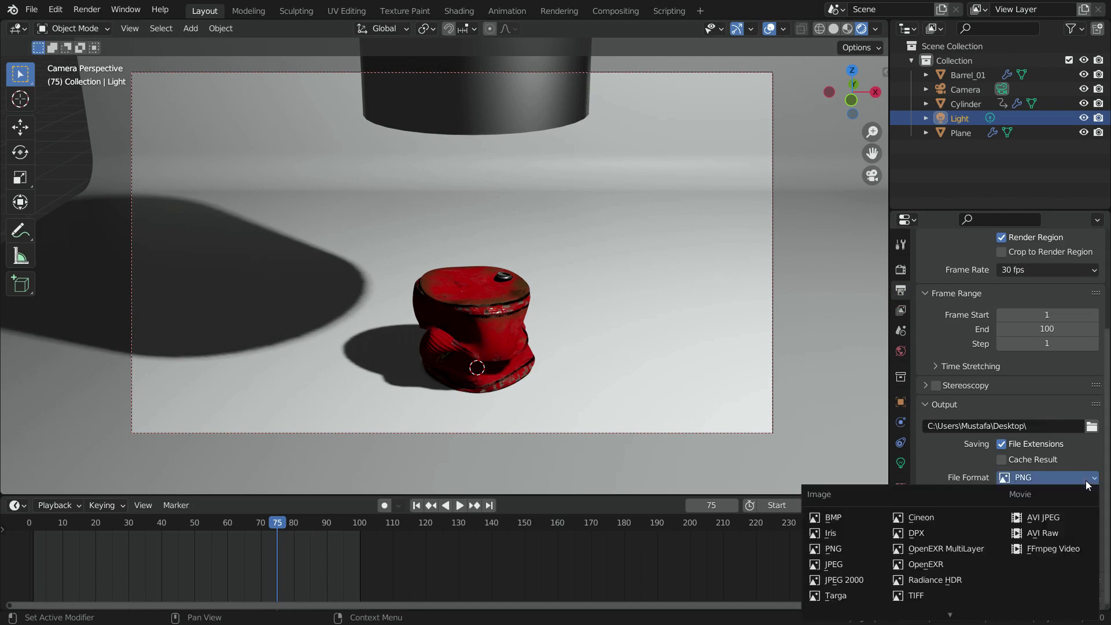
left_click(1058, 552)
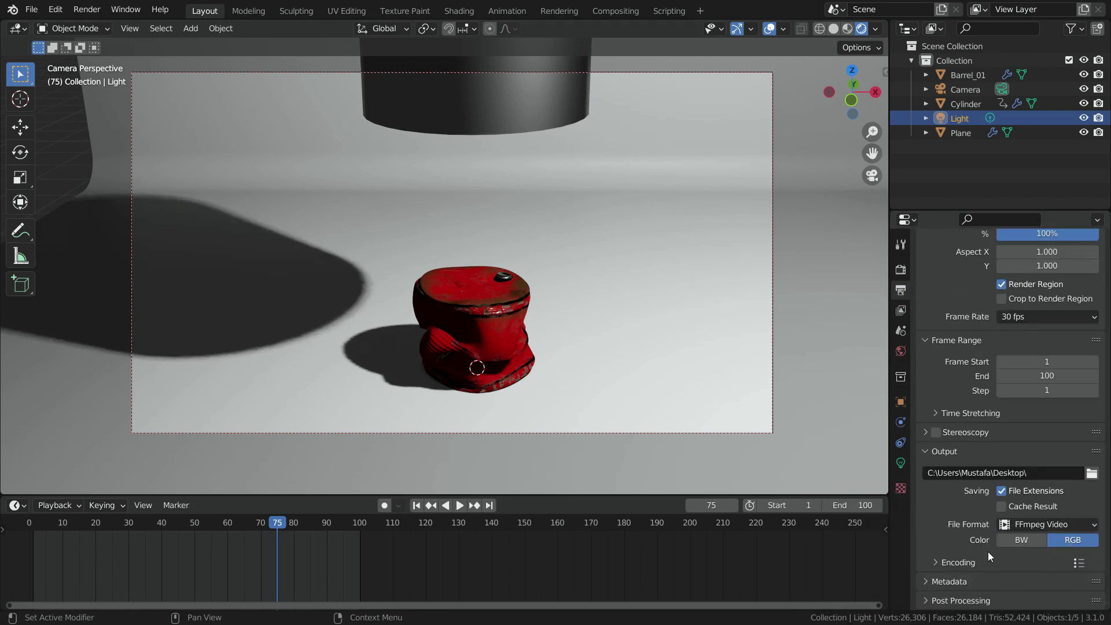
left_click(960, 562)
scroll(1029, 536, "down", 4)
left_click(1033, 489)
left_click(1026, 444)
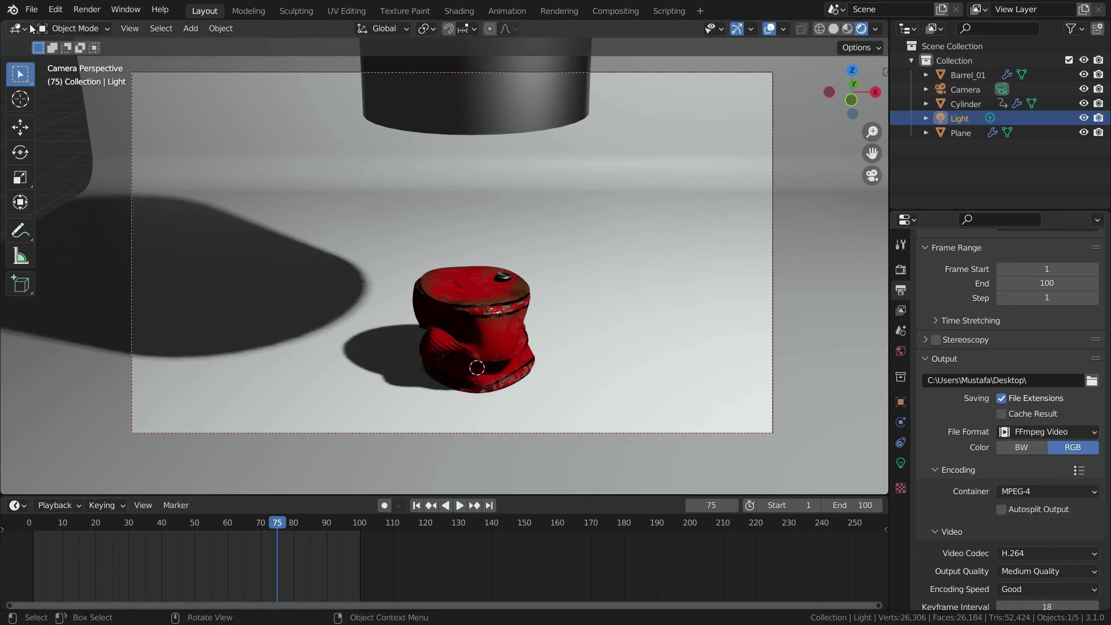
left_click(86, 10)
left_click(126, 45)
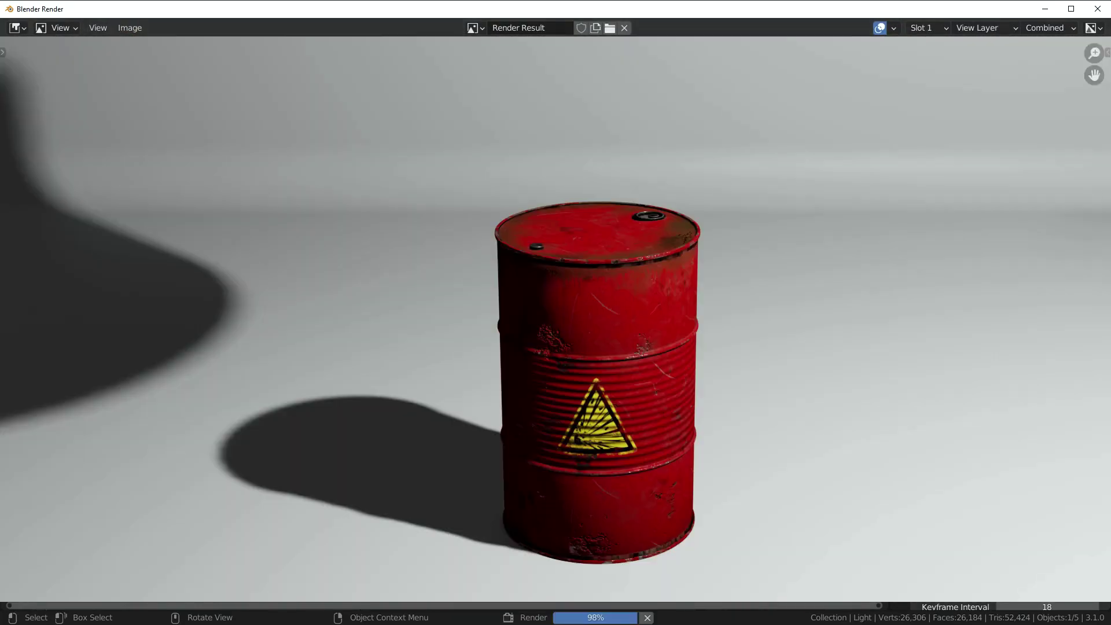